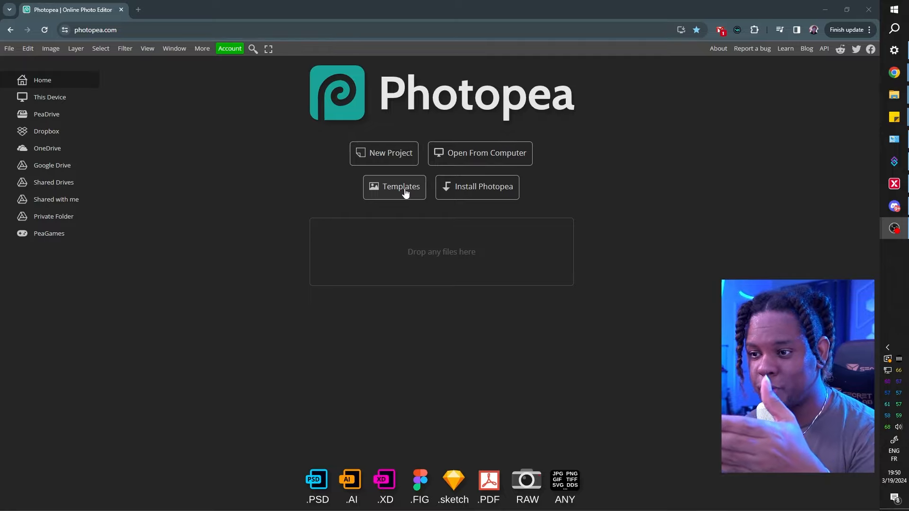
# Search the Photopea templates for "gael level" and open the KOLLAR intermission screen template
pyautogui.click(404, 188)
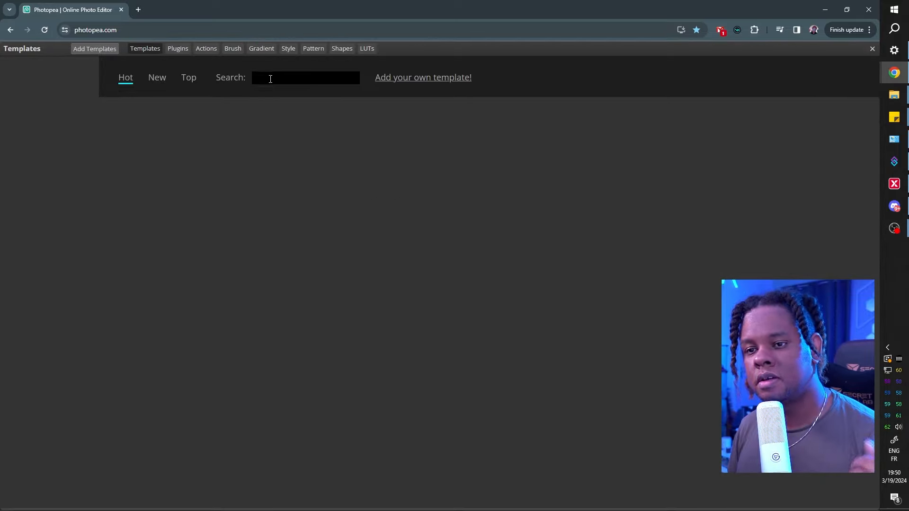
pyautogui.click(289, 82)
pyautogui.write('gael level')
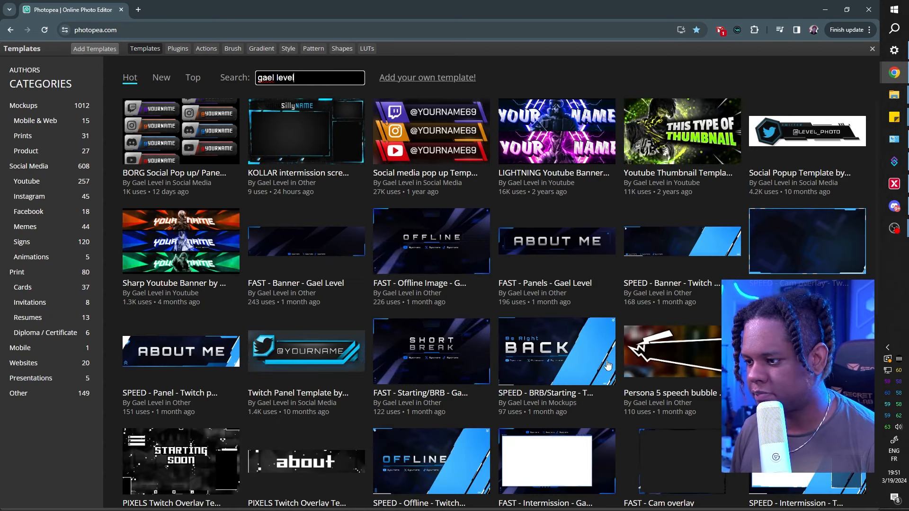
pyautogui.scroll(-7, 385, 311)
pyautogui.scroll(7, 303, 277)
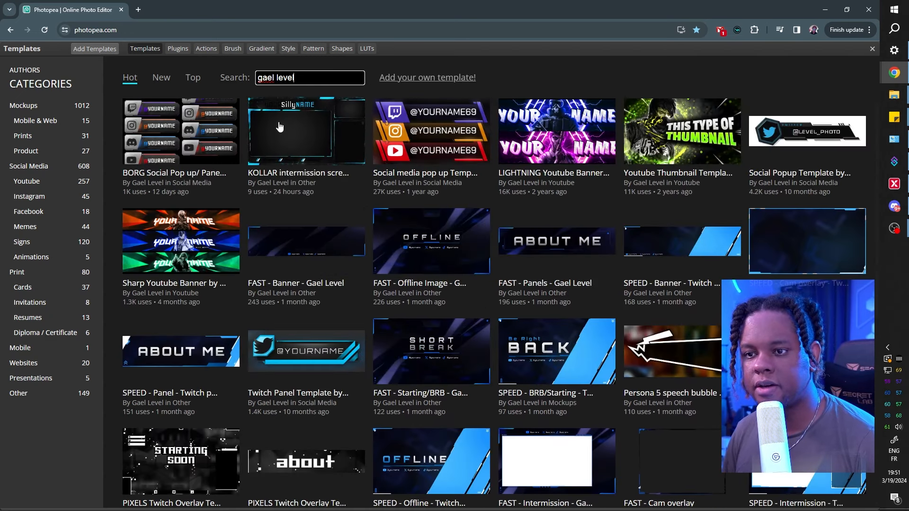
pyautogui.click(310, 116)
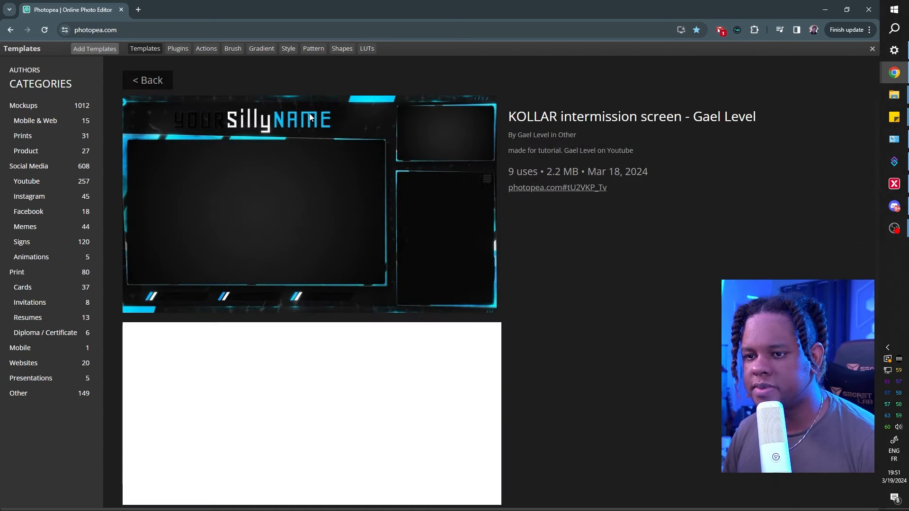
pyautogui.click(313, 190)
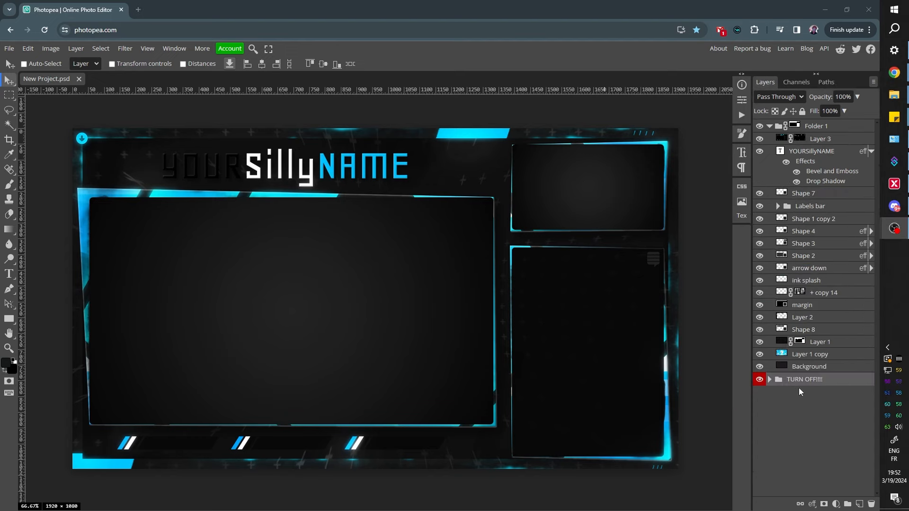
# Hide the TURN OFF folder to make the frames transparent and export the overlay as New Project.png
pyautogui.click(760, 380)
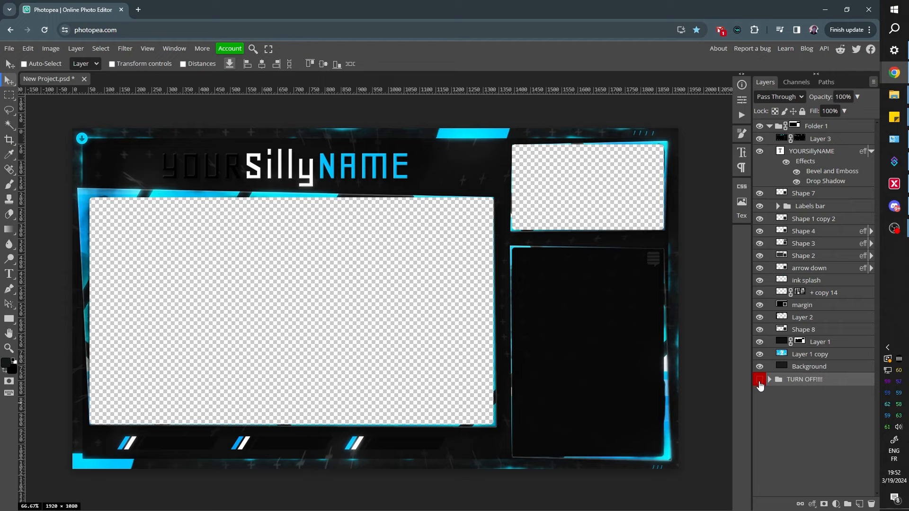
pyautogui.click(9, 48)
pyautogui.moveTo(48, 187)
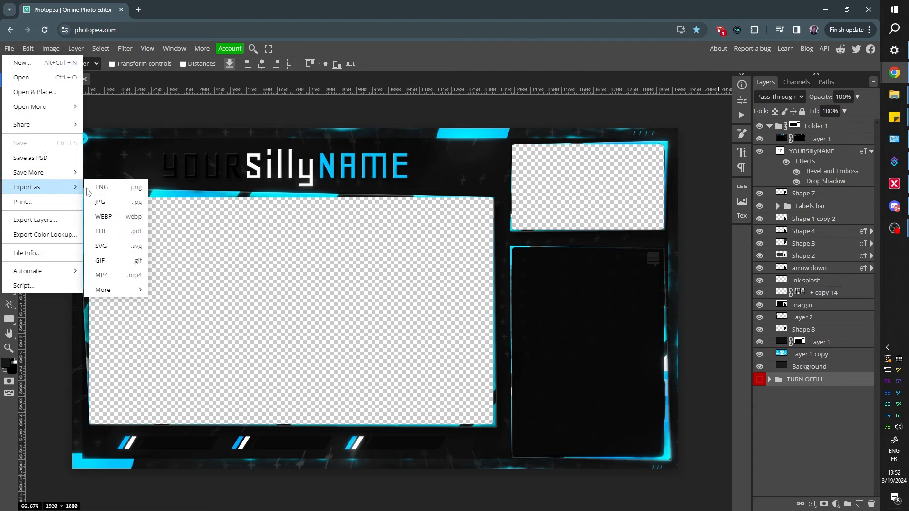
pyautogui.click(102, 187)
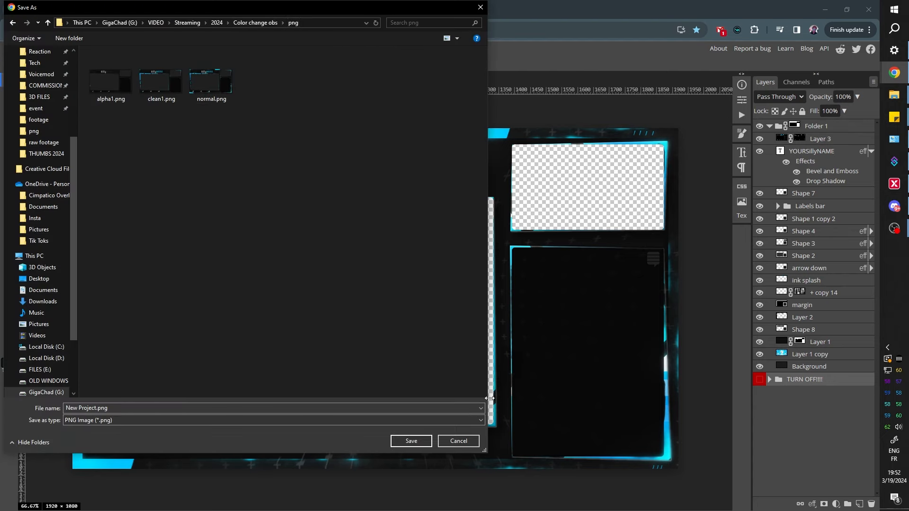
pyautogui.click(411, 441)
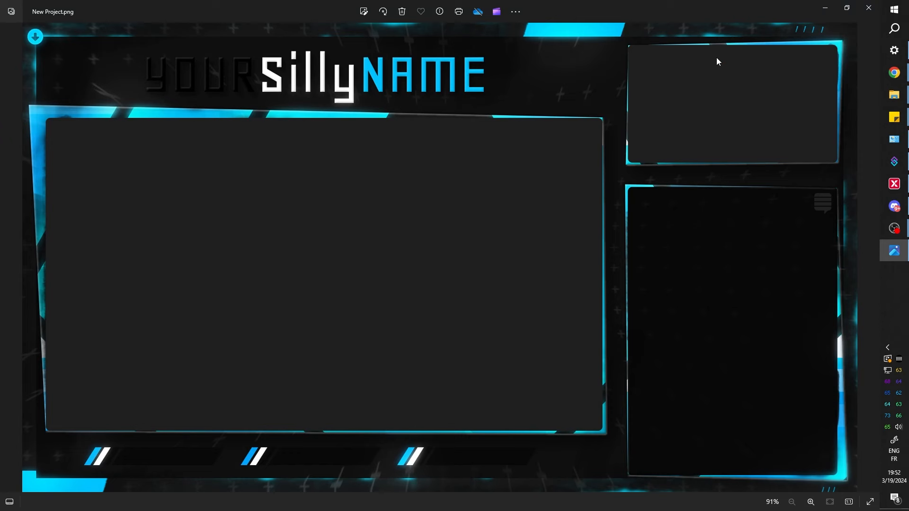
pyautogui.click(869, 8)
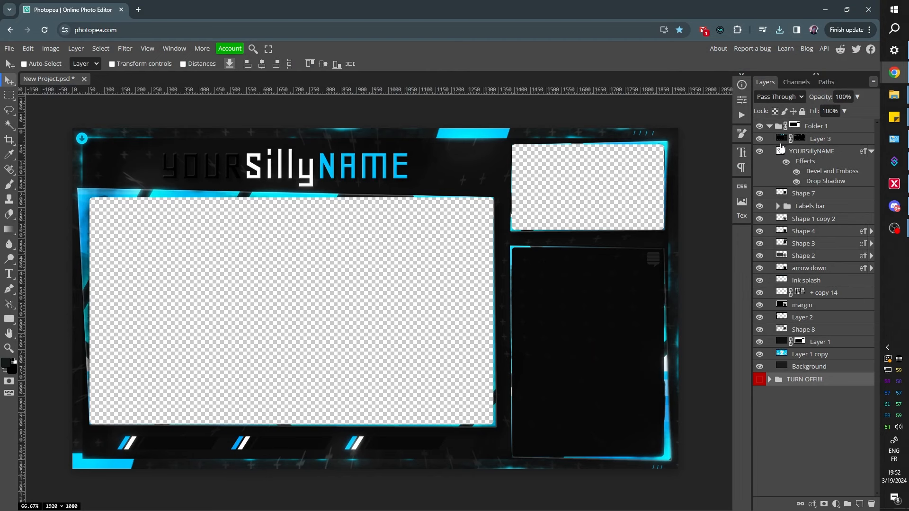
# Replace the text of the YOURSillyNAME layer with PEEPEEPOOPOO
pyautogui.click(780, 153)
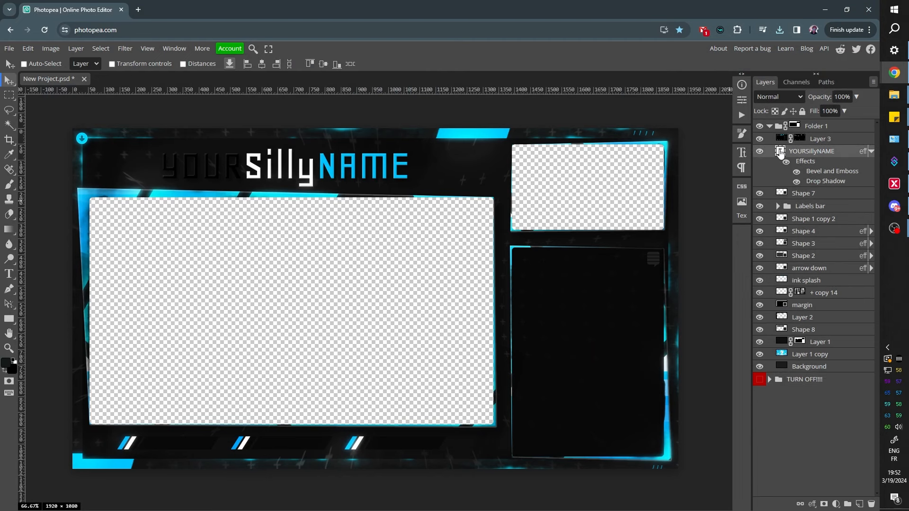
pyautogui.doubleClick(780, 153)
pyautogui.write('PEEPEEPOOPOO')
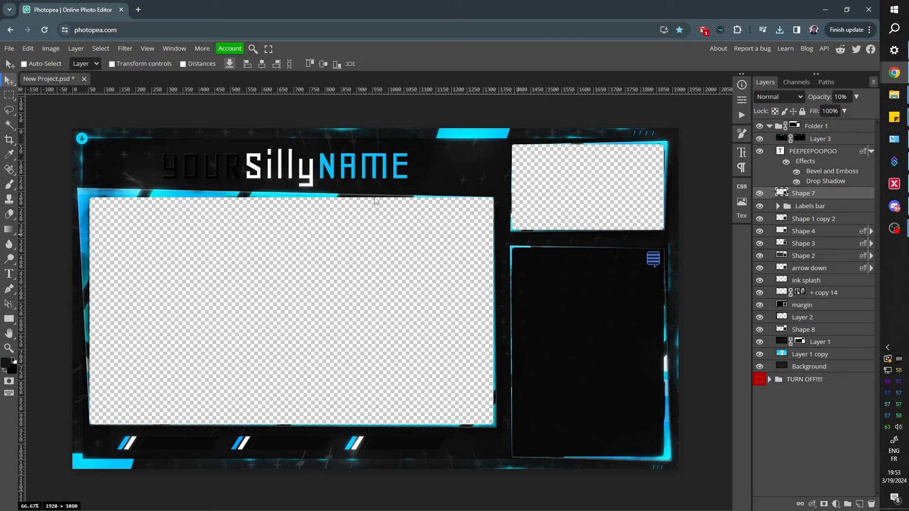
# Examine the overlay packs offered on gaellevel.gumroad.com, then return to the Photopea project
pyautogui.click(142, 13)
pyautogui.click(96, 46)
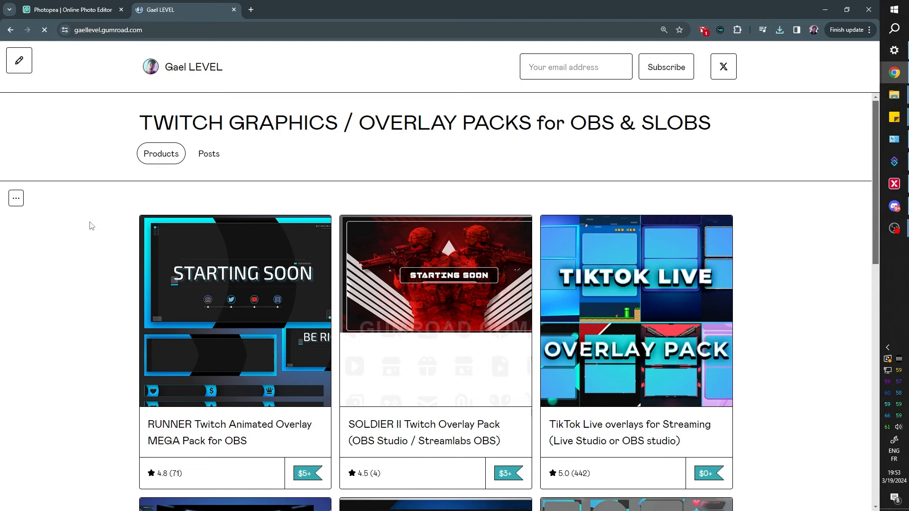
pyautogui.scroll(-2, 91, 226)
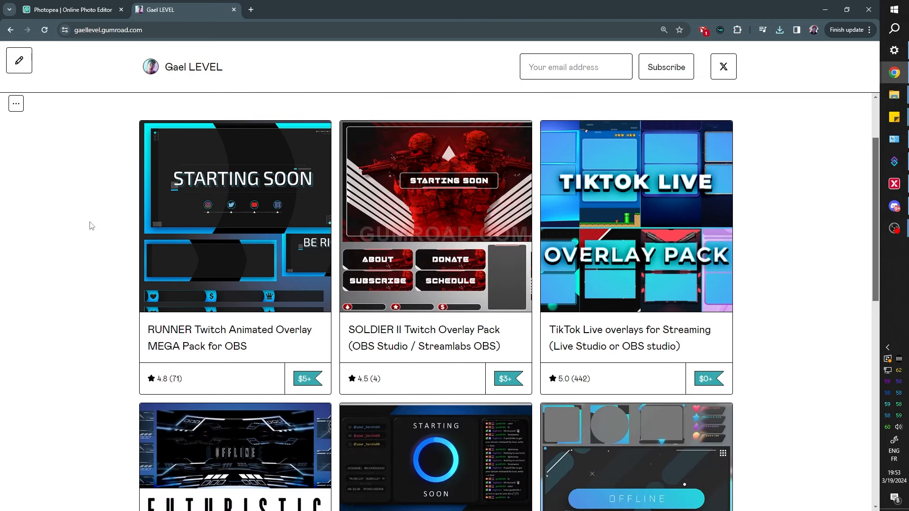
pyautogui.scroll(-8, 91, 225)
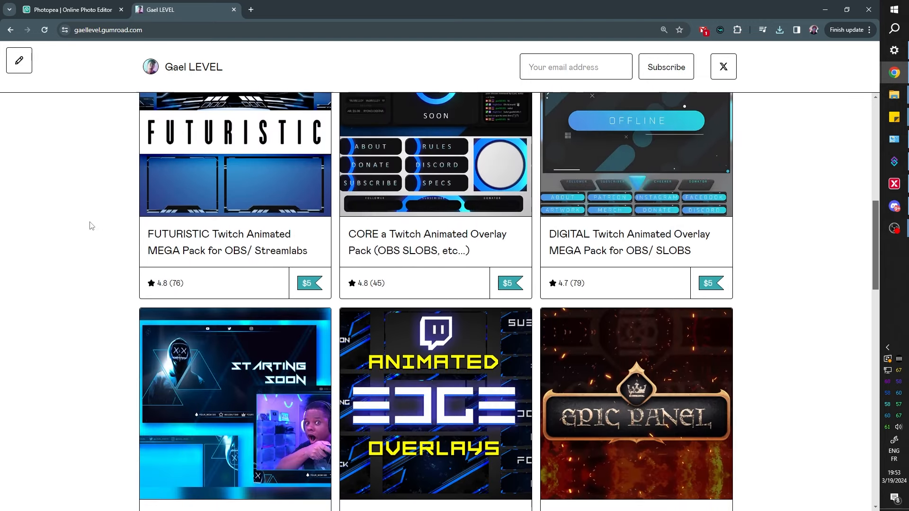
pyautogui.scroll(6, 91, 225)
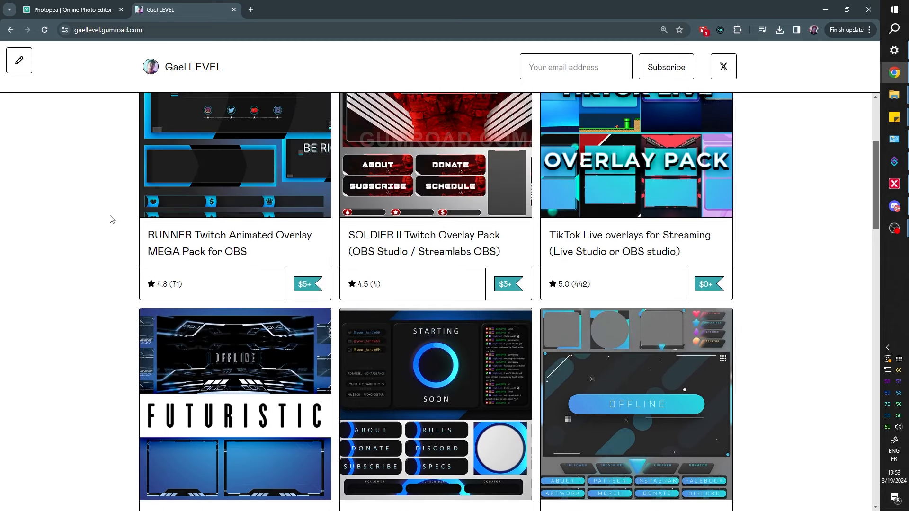
pyautogui.scroll(-14, 111, 219)
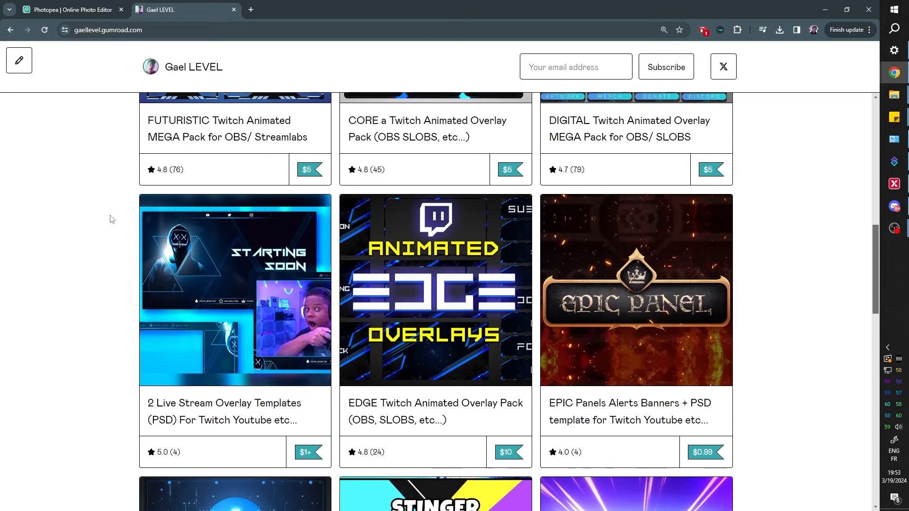
pyautogui.scroll(-11, 111, 219)
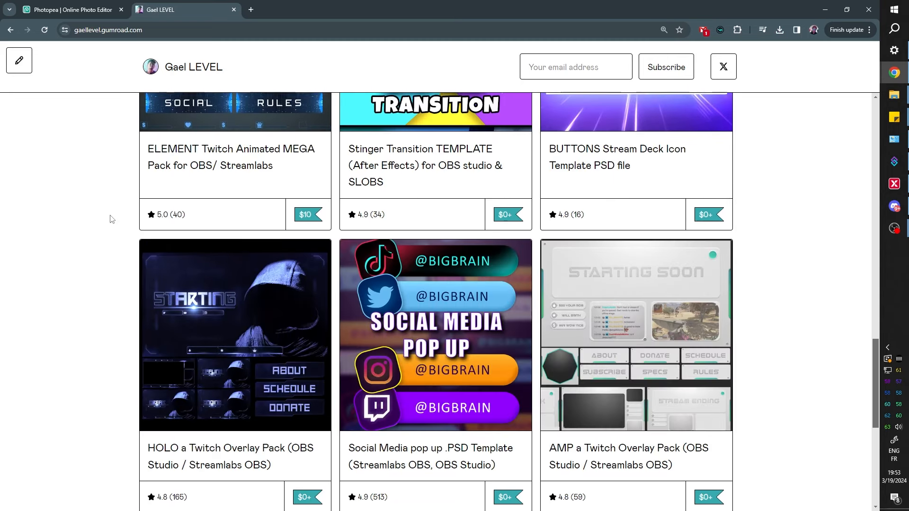
pyautogui.scroll(-5, 112, 219)
pyautogui.scroll(2, 112, 219)
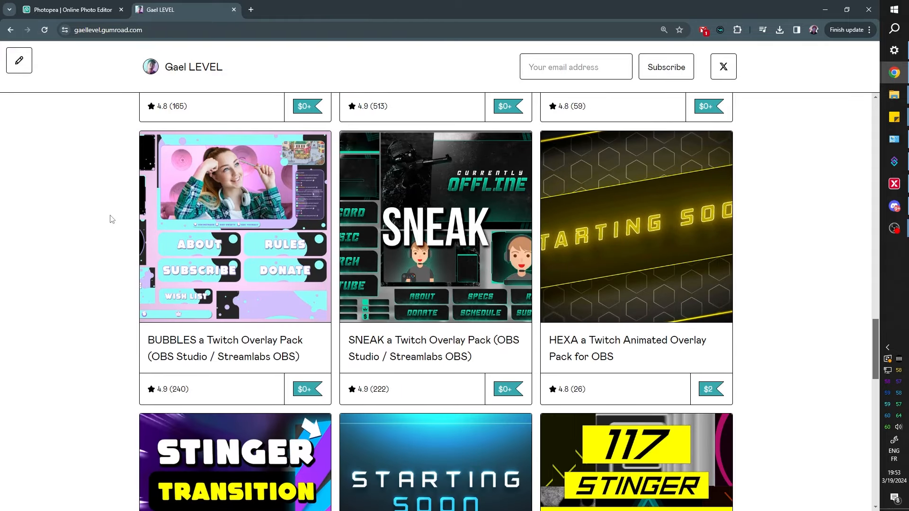
pyautogui.scroll(-2, 112, 219)
pyautogui.scroll(-18, 111, 219)
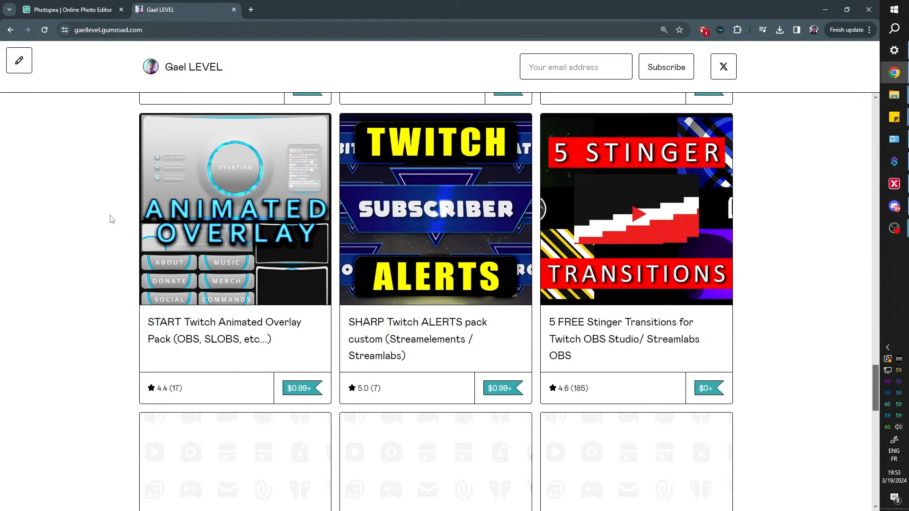
pyautogui.scroll(-3, 112, 217)
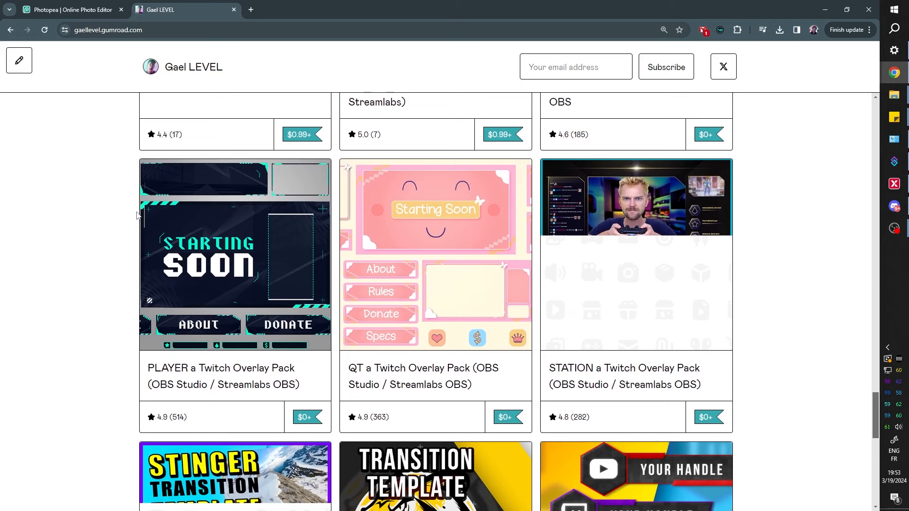
pyautogui.scroll(1, 230, 211)
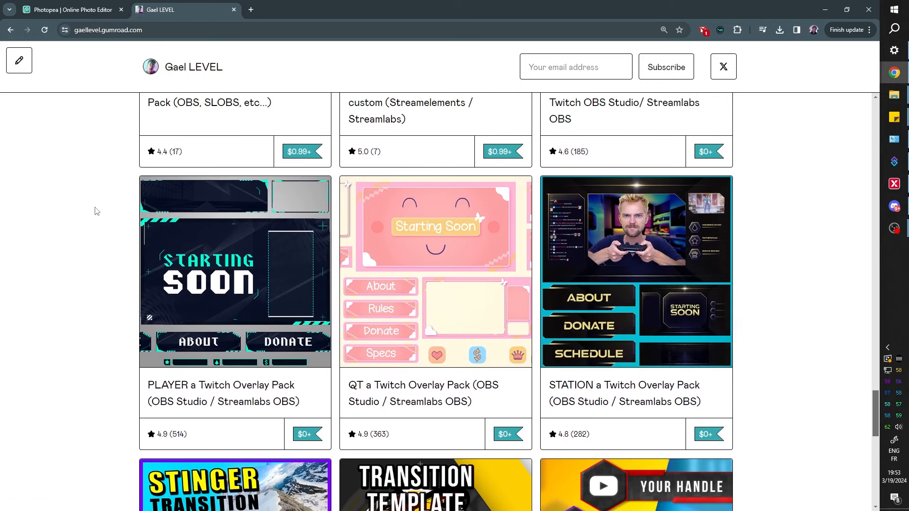
pyautogui.scroll(-4, 94, 211)
pyautogui.scroll(3, 94, 213)
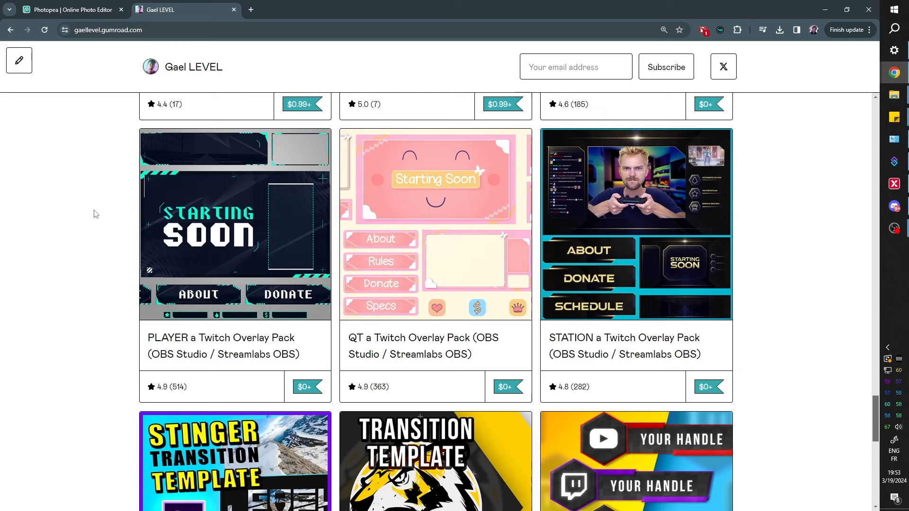
pyautogui.scroll(-12, 95, 213)
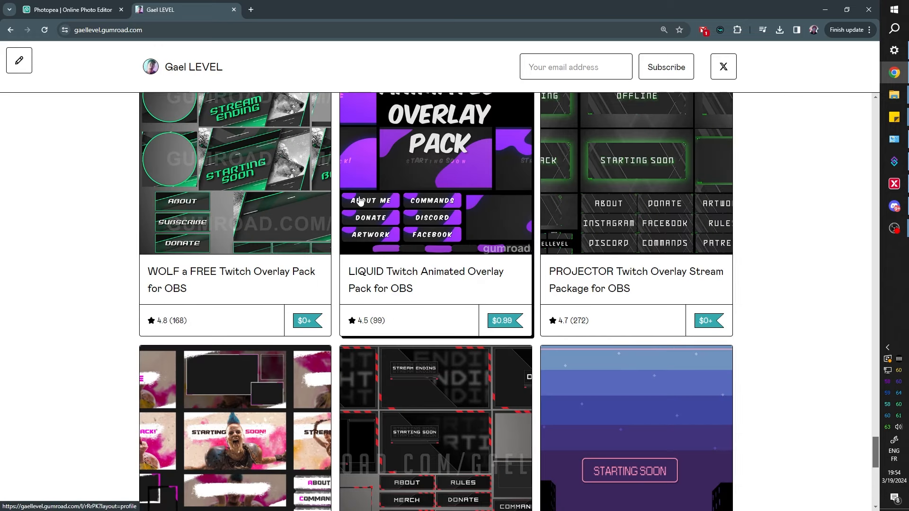
pyautogui.click(64, 7)
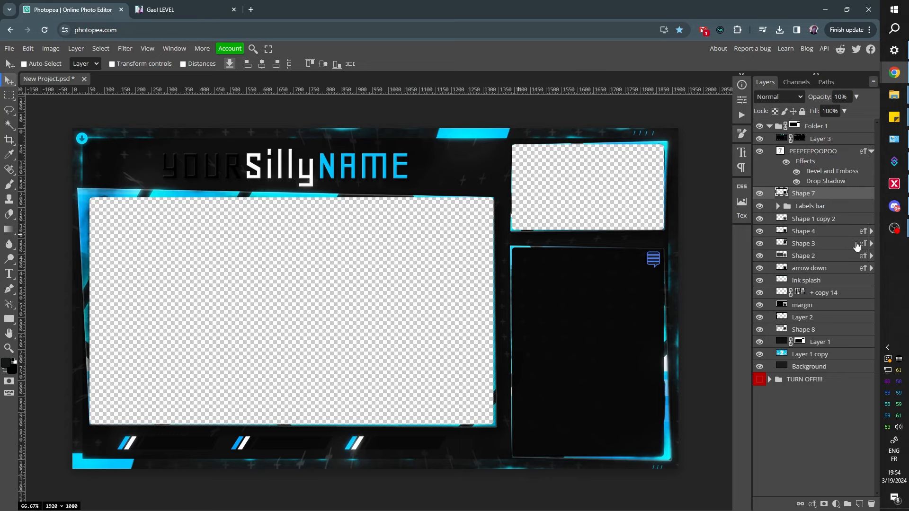
# Switch to OBS and add a new scene named Scene 2
pyautogui.click(895, 229)
pyautogui.click(11, 490)
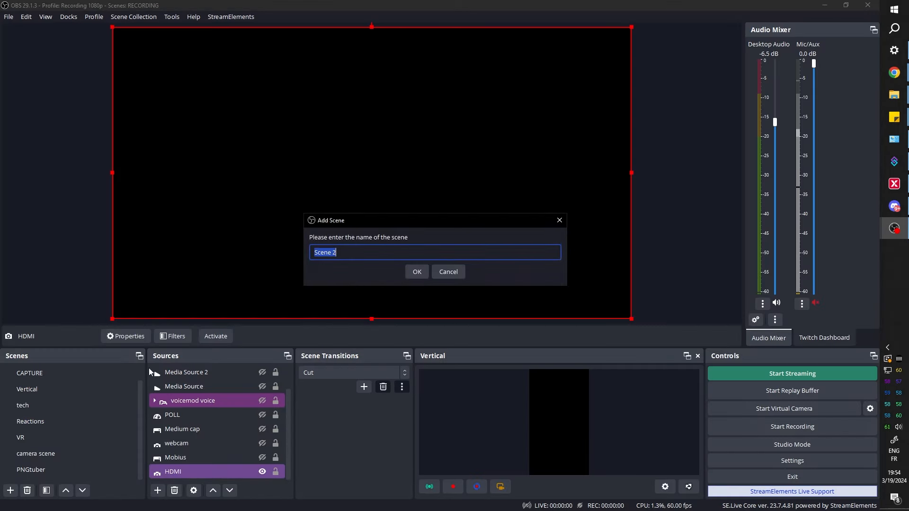
pyautogui.click(415, 272)
# Add an image source named overlay to the new scene, using New Project.png as its file
pyautogui.click(158, 490)
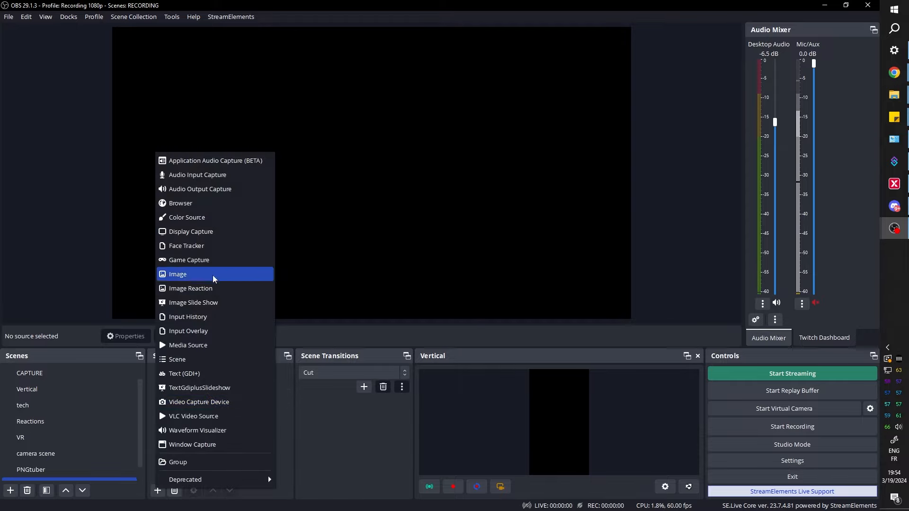
pyautogui.click(189, 279)
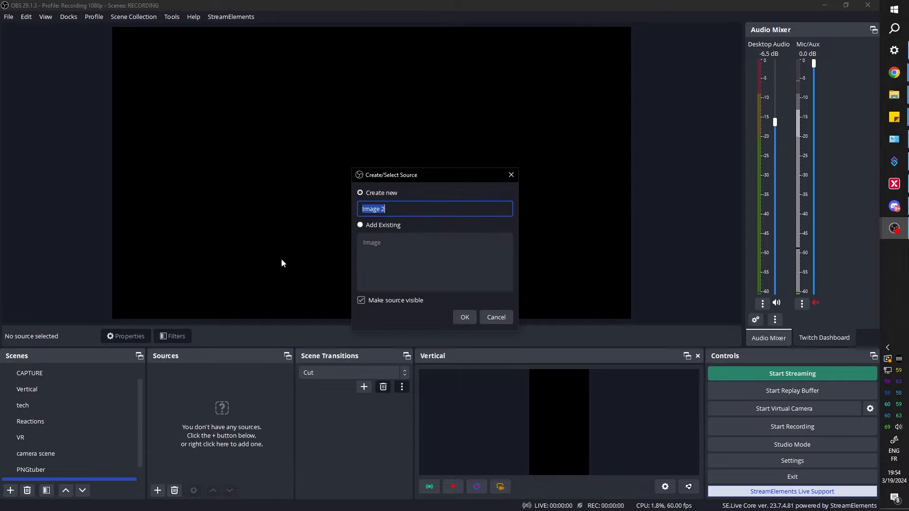
pyautogui.write('overlay')
pyautogui.click(464, 317)
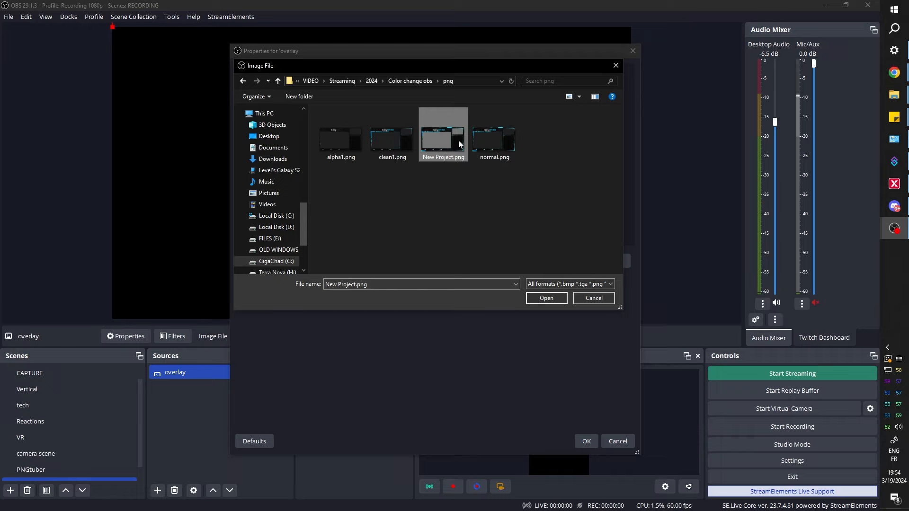
pyautogui.doubleClick(459, 140)
pyautogui.click(586, 441)
pyautogui.click(223, 400)
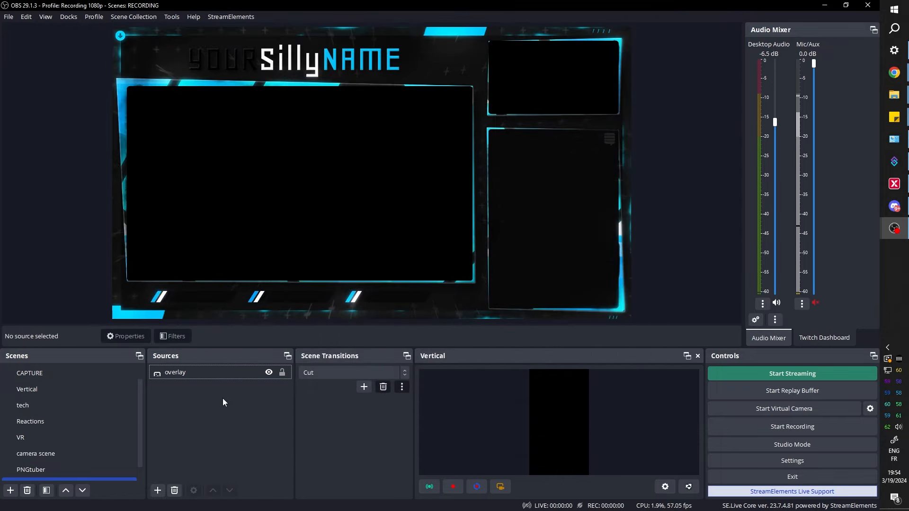
# Add the existing HDMI video capture device to the scene and place it below the overlay in the source order
pyautogui.click(157, 491)
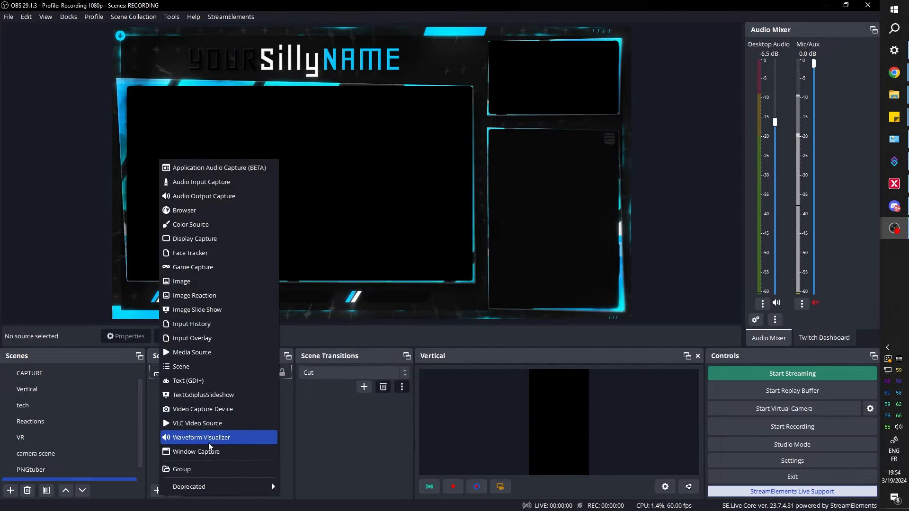
pyautogui.click(204, 409)
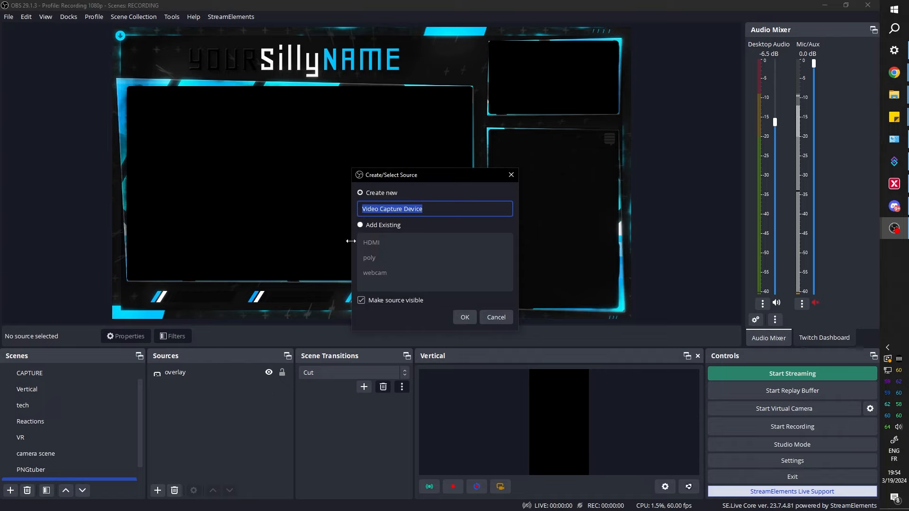
pyautogui.click(374, 243)
pyautogui.click(459, 317)
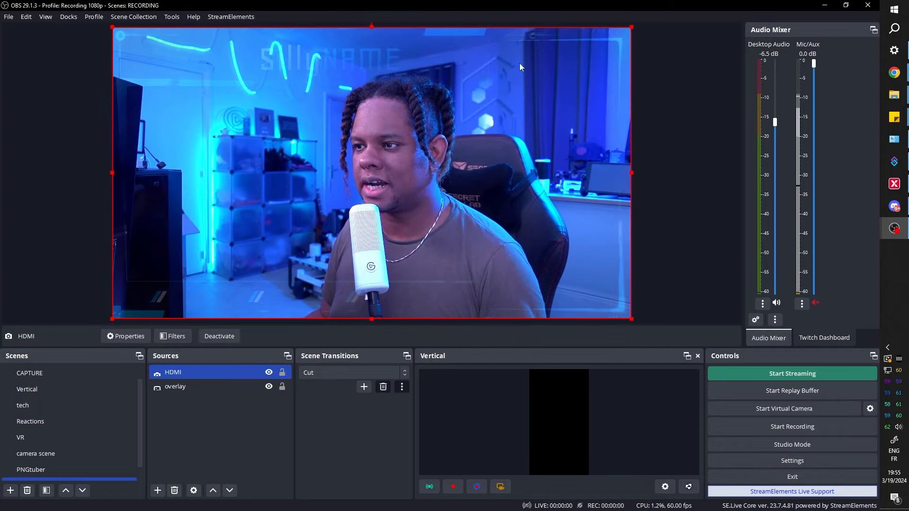
pyautogui.moveTo(184, 373); pyautogui.dragTo(186, 402)
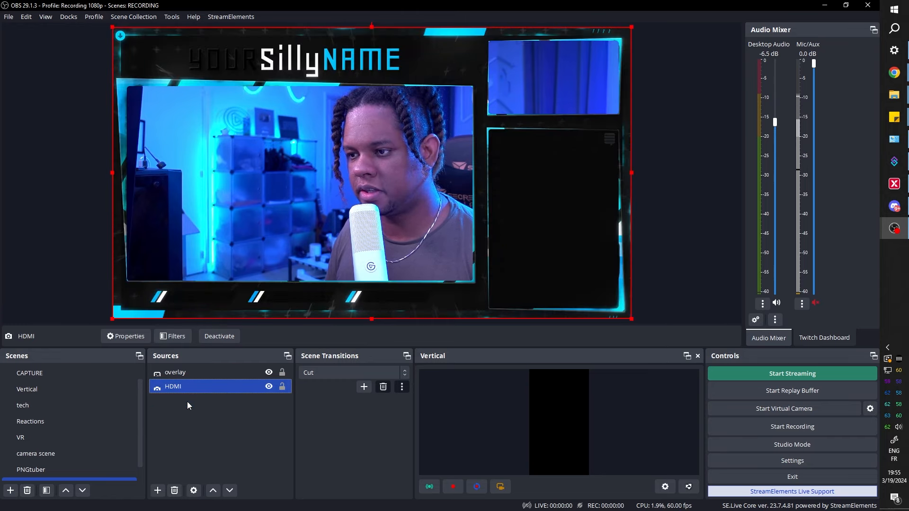
# Scale down the HDMI camera source and position it to fill the overlay's large main frame
pyautogui.moveTo(631, 27); pyautogui.dragTo(424, 113)
pyautogui.moveTo(407, 147); pyautogui.dragTo(406, 116)
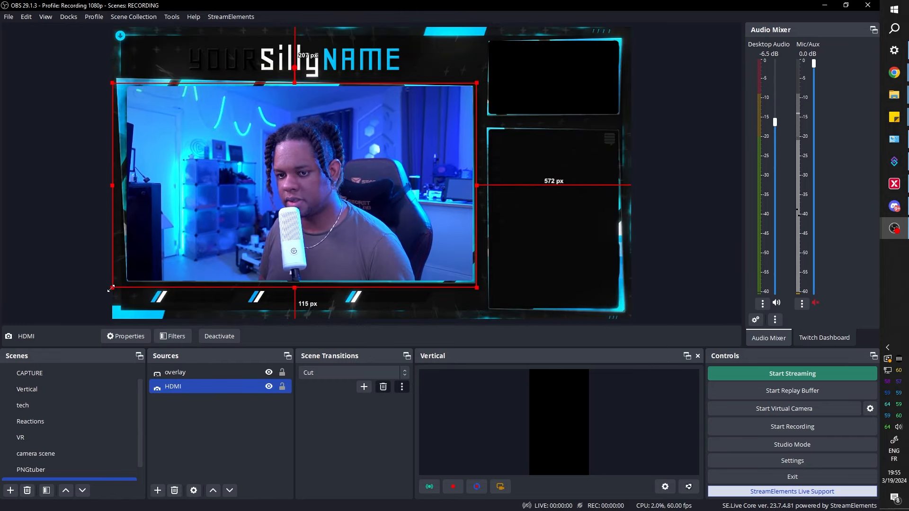
pyautogui.moveTo(111, 287); pyautogui.dragTo(123, 284)
pyautogui.click(186, 398)
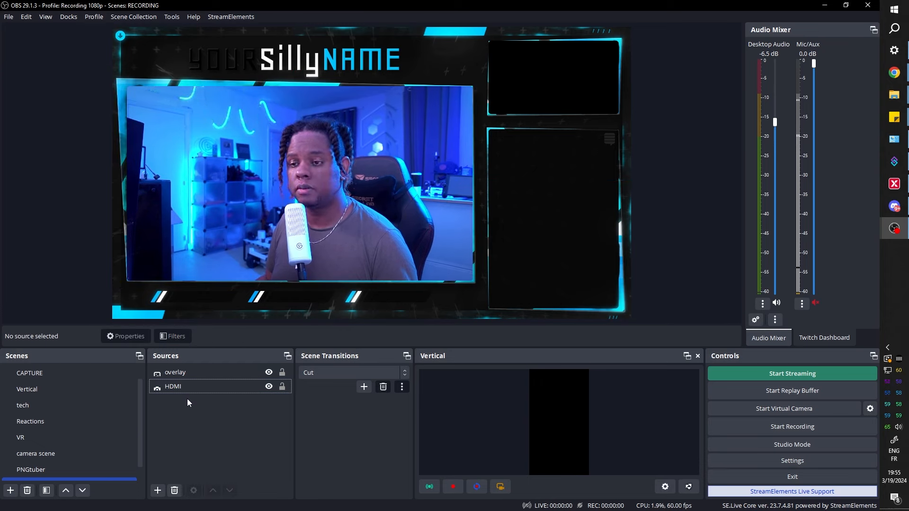
pyautogui.press('F2')
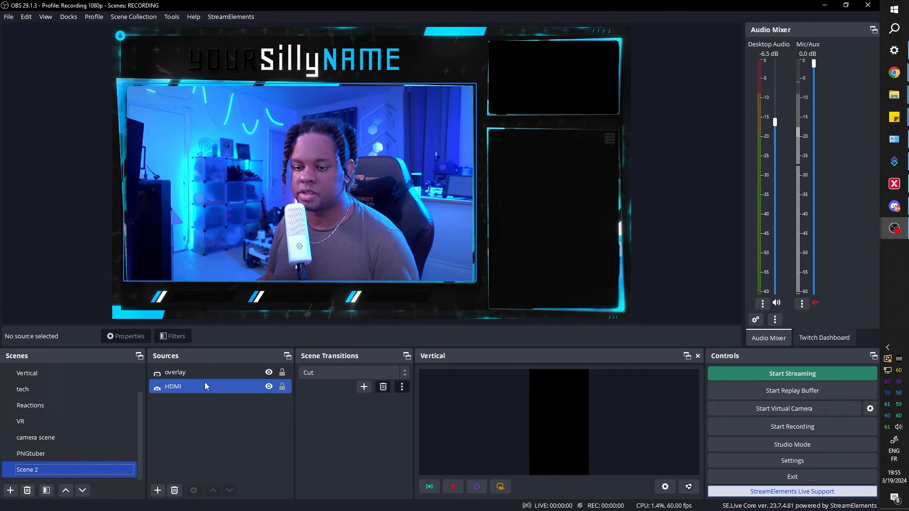
pyautogui.click(191, 430)
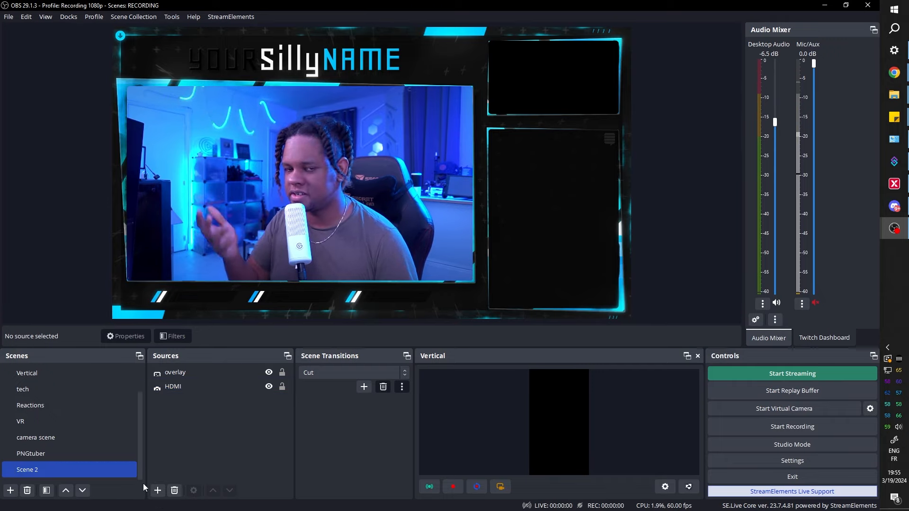
# Add the existing media source Media Source 3 to the scene
pyautogui.click(158, 491)
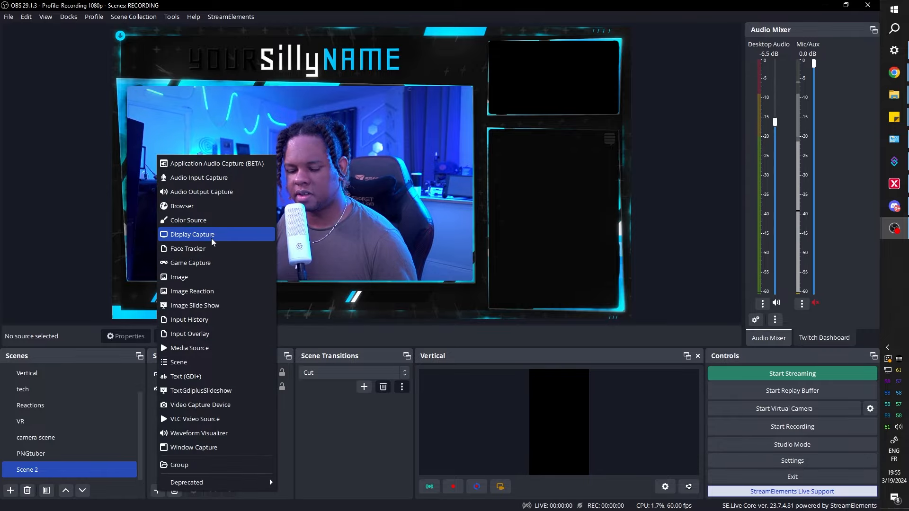
pyautogui.click(209, 345)
pyautogui.click(368, 225)
pyautogui.click(384, 273)
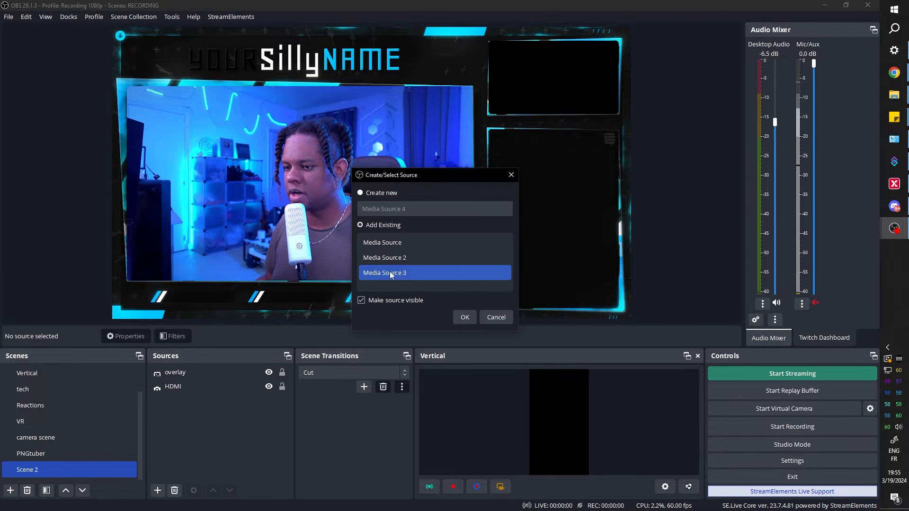
pyautogui.click(464, 317)
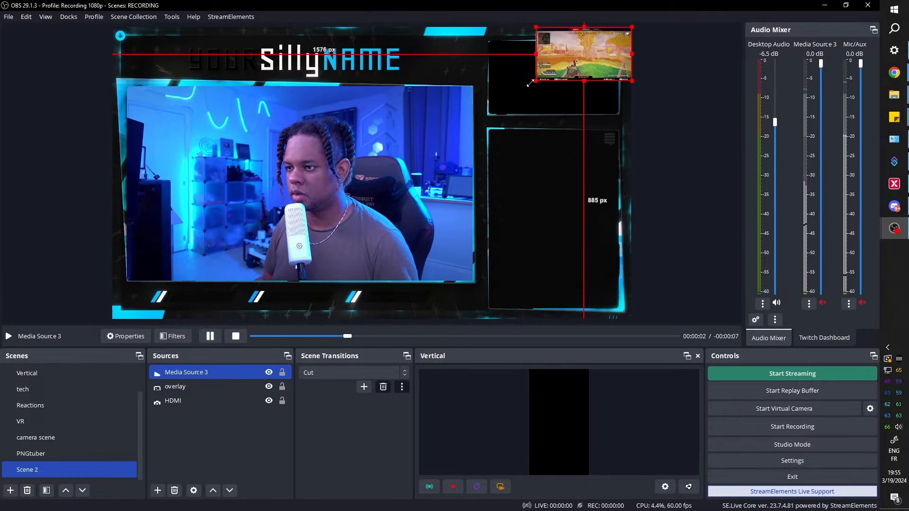
# Place Media Source 3 directly below the overlay in the source order and fit it into the overlay's small upper frame
pyautogui.moveTo(536, 81); pyautogui.dragTo(458, 125)
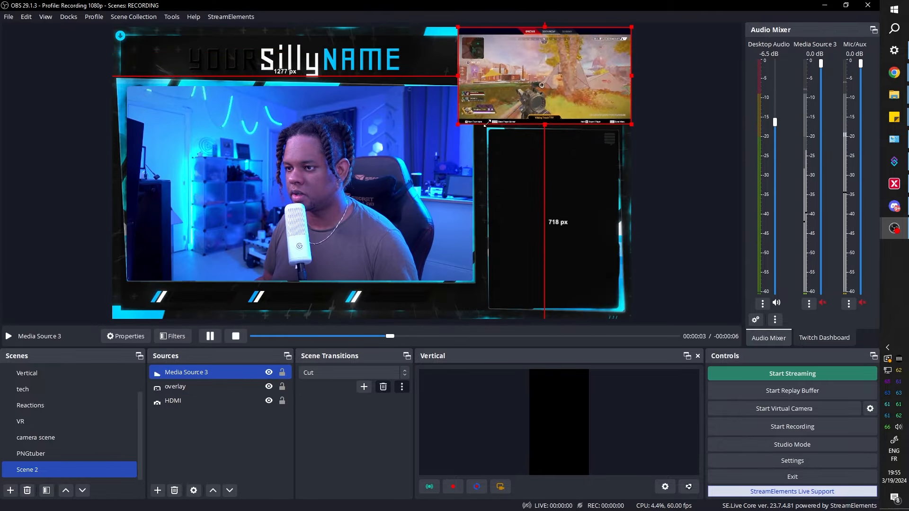
pyautogui.moveTo(458, 124); pyautogui.dragTo(481, 112)
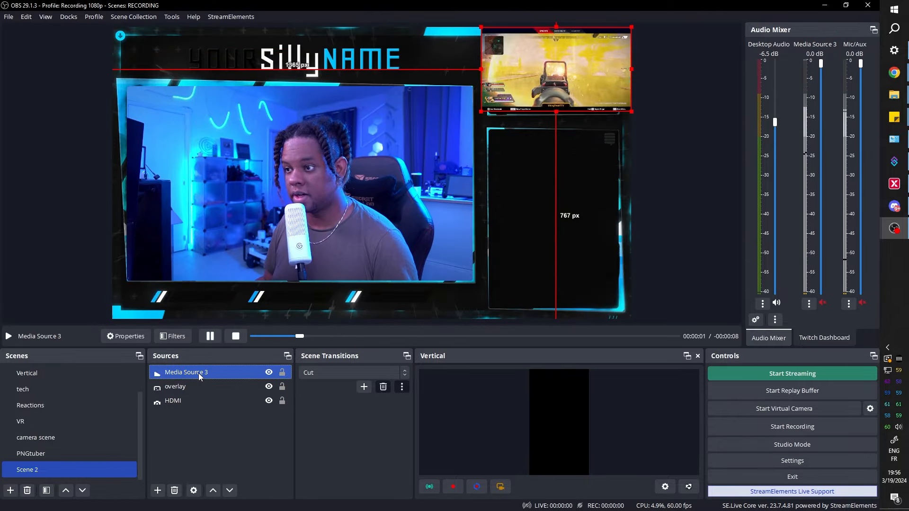
pyautogui.moveTo(198, 373); pyautogui.dragTo(201, 400)
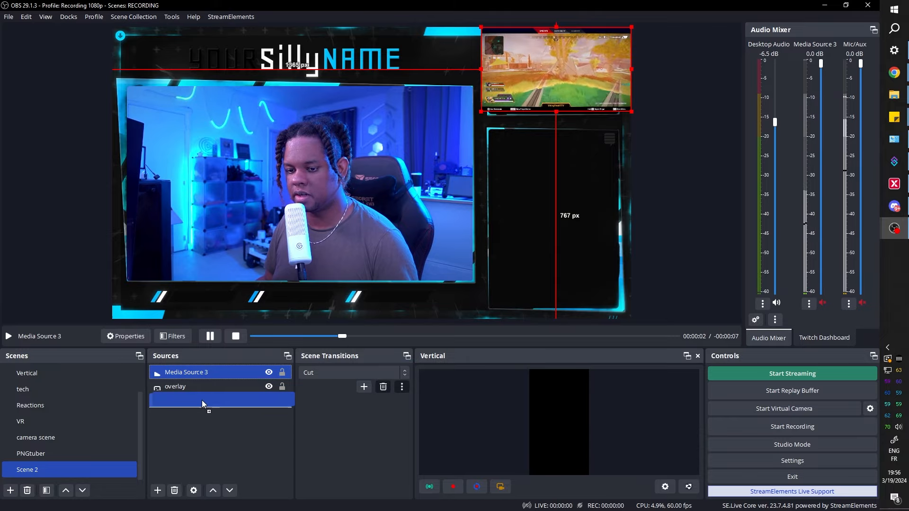
pyautogui.moveTo(202, 400); pyautogui.dragTo(202, 396)
pyautogui.moveTo(556, 71); pyautogui.dragTo(561, 83)
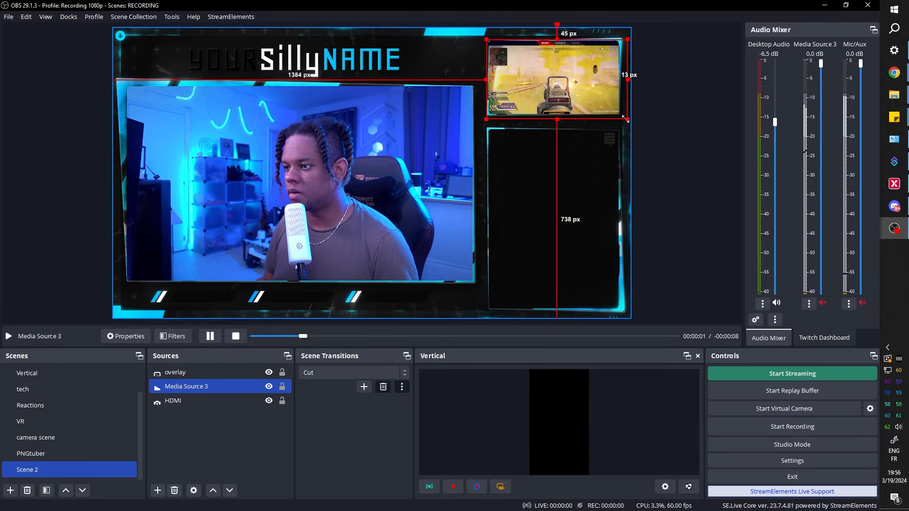
pyautogui.moveTo(625, 119); pyautogui.dragTo(622, 116)
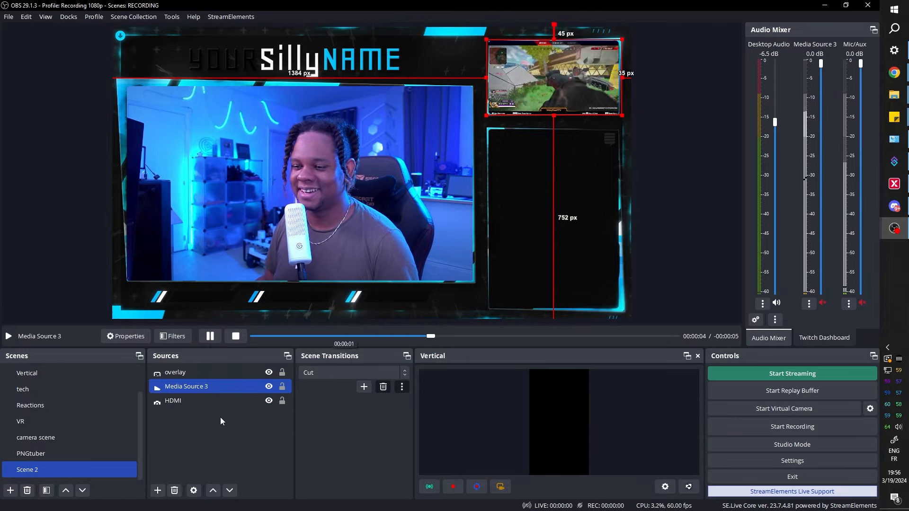
pyautogui.click(216, 433)
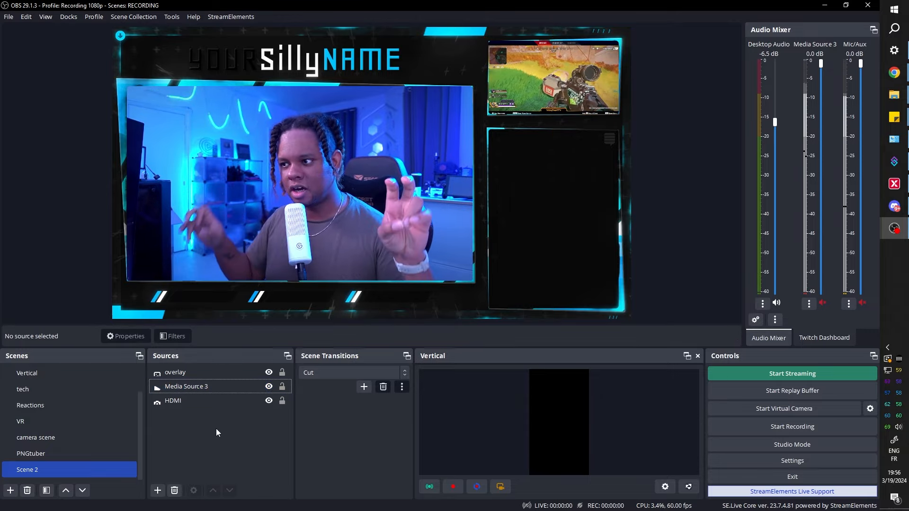
# Flip the HDMI camera source horizontally
pyautogui.click(207, 405)
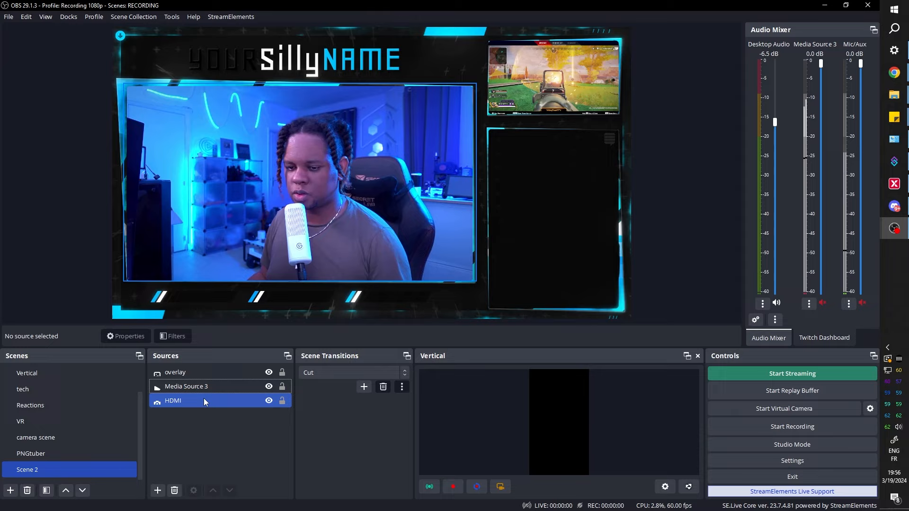
pyautogui.rightClick(203, 398)
pyautogui.moveTo(284, 189)
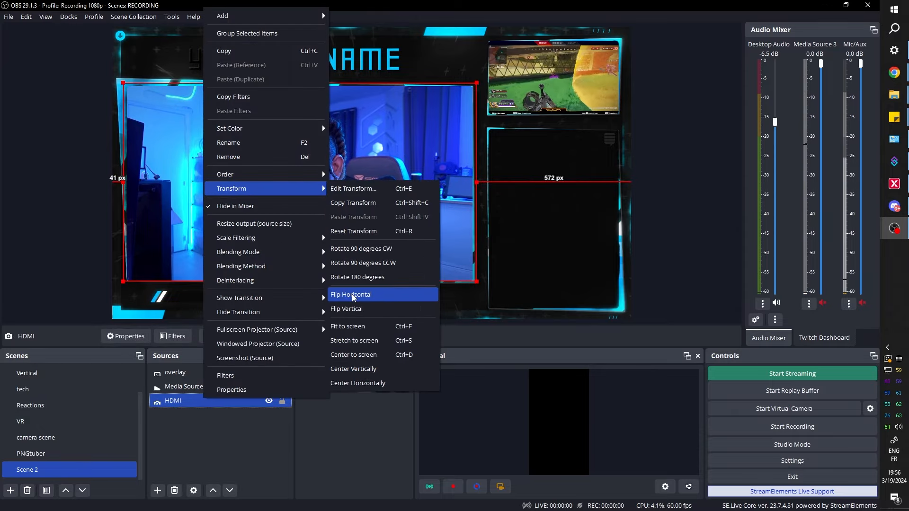
pyautogui.click(374, 295)
# Add a Color Correction effect filter to the overlay source, keeping the default filter name
pyautogui.keyDown('ctrl'); pyautogui.click(210, 373); pyautogui.keyUp('ctrl')
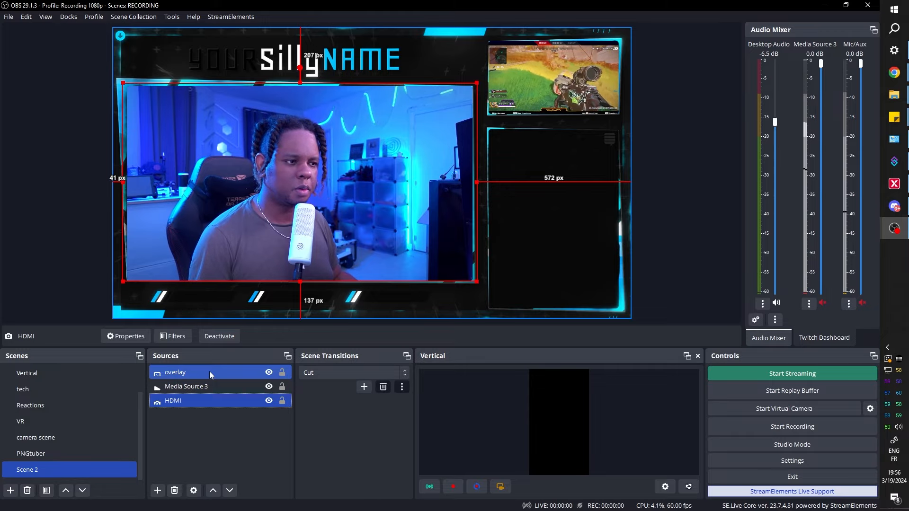
pyautogui.click(210, 371)
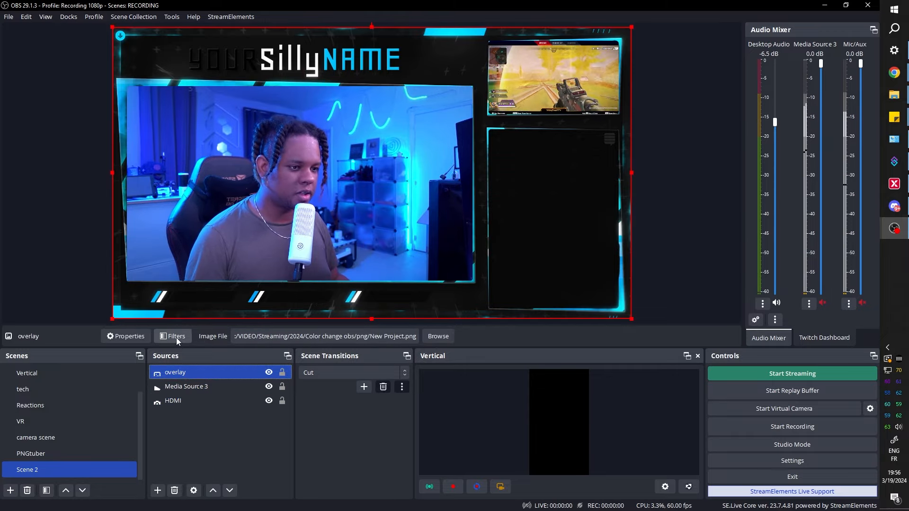
pyautogui.rightClick(182, 372)
pyautogui.click(213, 351)
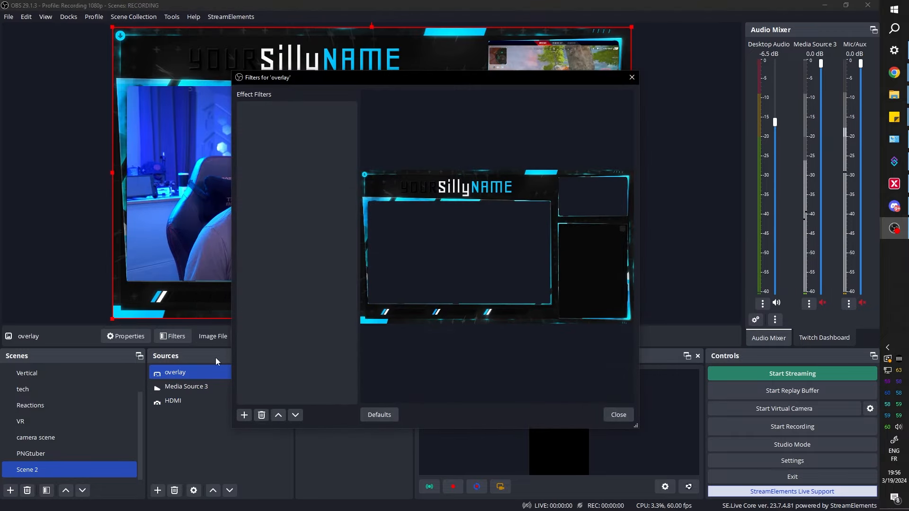
pyautogui.click(244, 415)
pyautogui.click(280, 137)
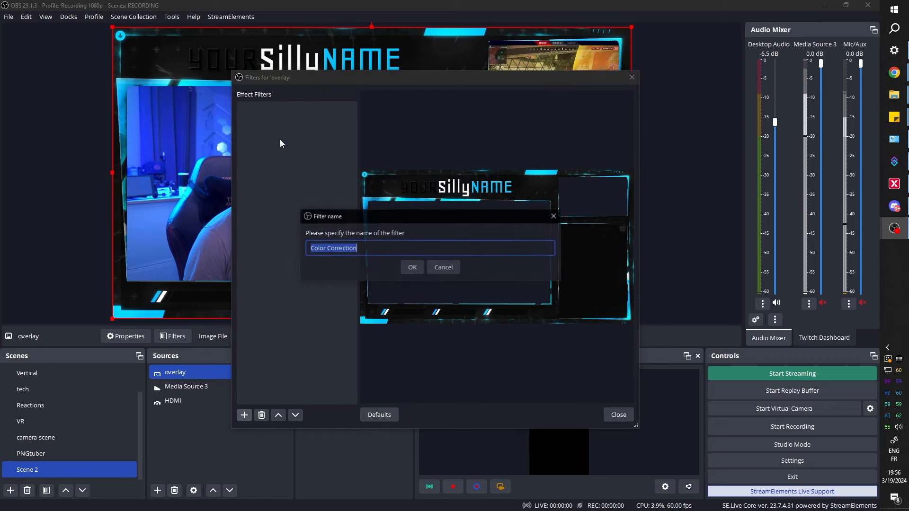
pyautogui.click(413, 265)
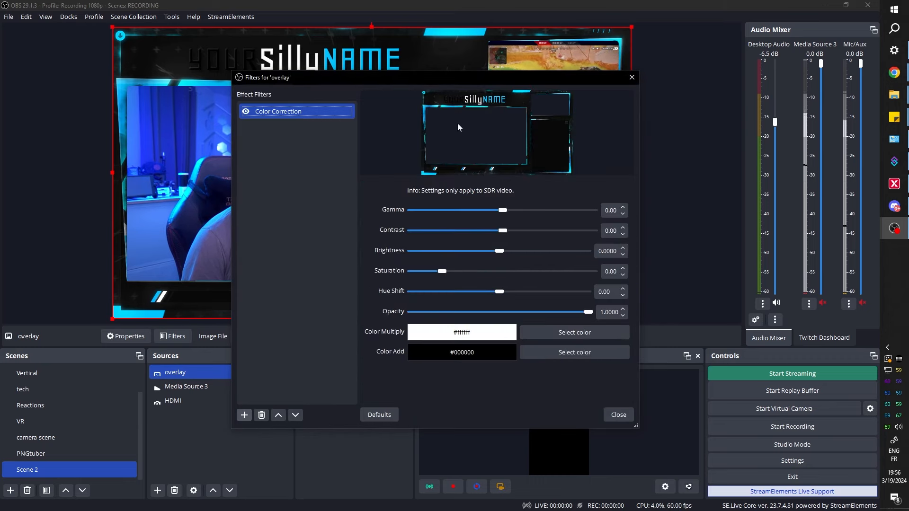
# Try a hue shift of -10.24 on the overlay's Color Correction filter and reset it to 0
pyautogui.moveTo(408, 78); pyautogui.dragTo(471, 209)
pyautogui.moveTo(562, 421)
pyautogui.mouseDown()
pyautogui.moveTo(634, 425)
pyautogui.moveTo(506, 422)
pyautogui.moveTo(557, 421)
pyautogui.mouseUp()
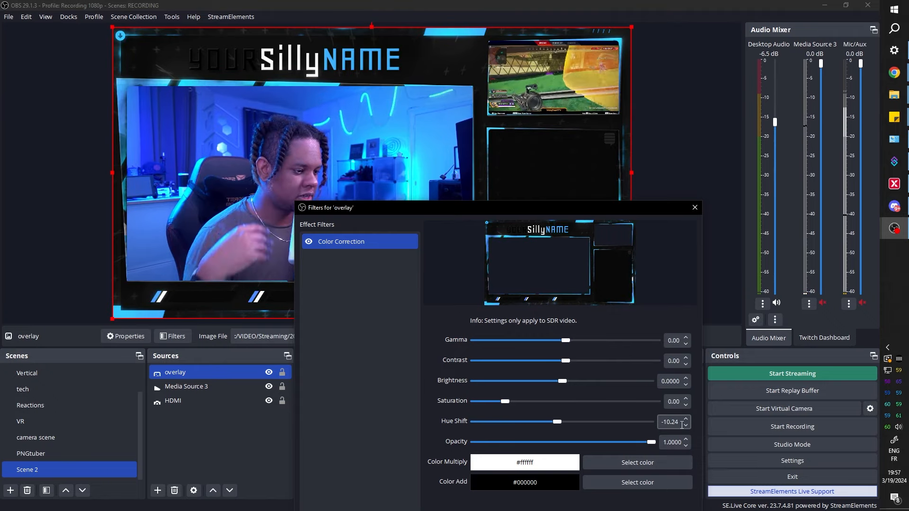
pyautogui.write('0')
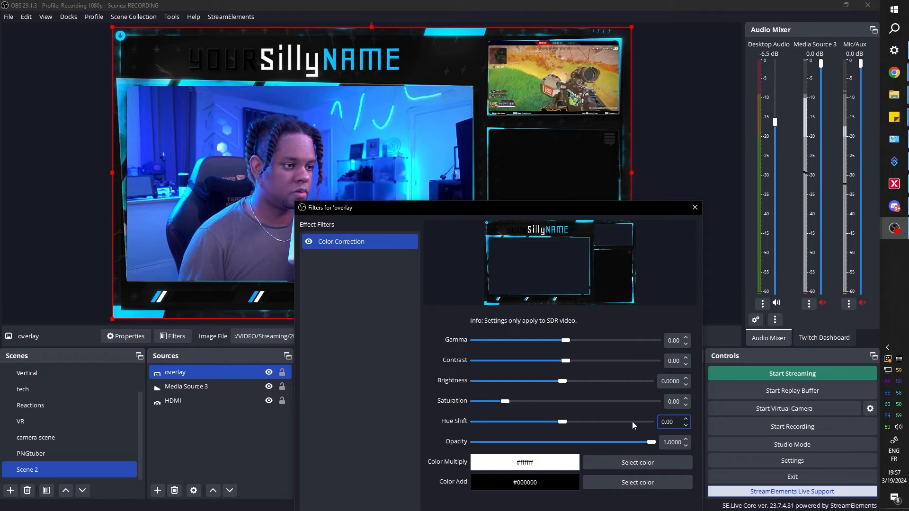
# Rename the overlay's Color Correction filter as Base
pyautogui.click(341, 243)
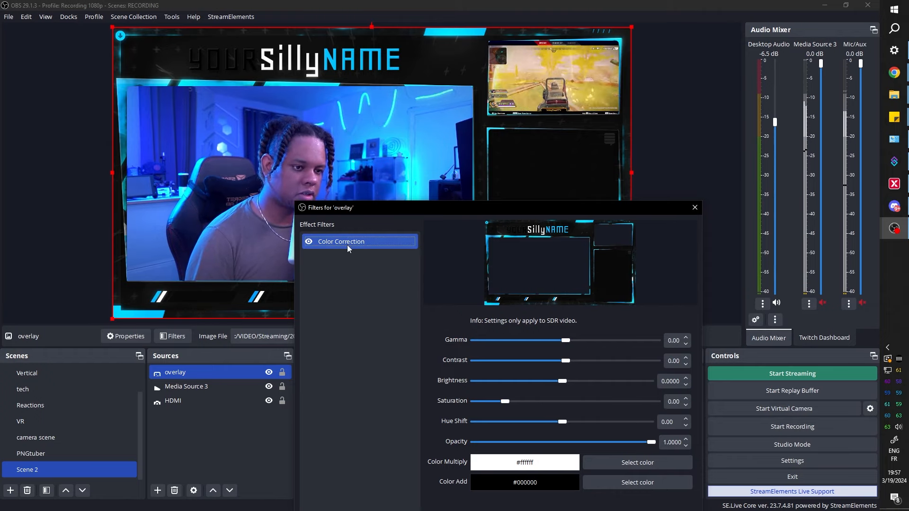
pyautogui.doubleClick(348, 244)
pyautogui.write('B')
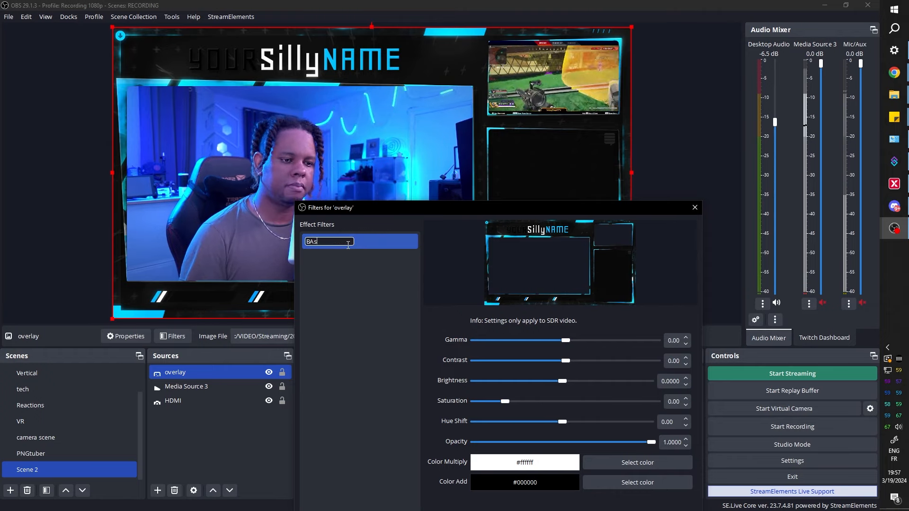
pyautogui.write('ase')
pyautogui.press('Return')
# Duplicate the Base filter under the name RED
pyautogui.rightClick(340, 243)
pyautogui.click(374, 267)
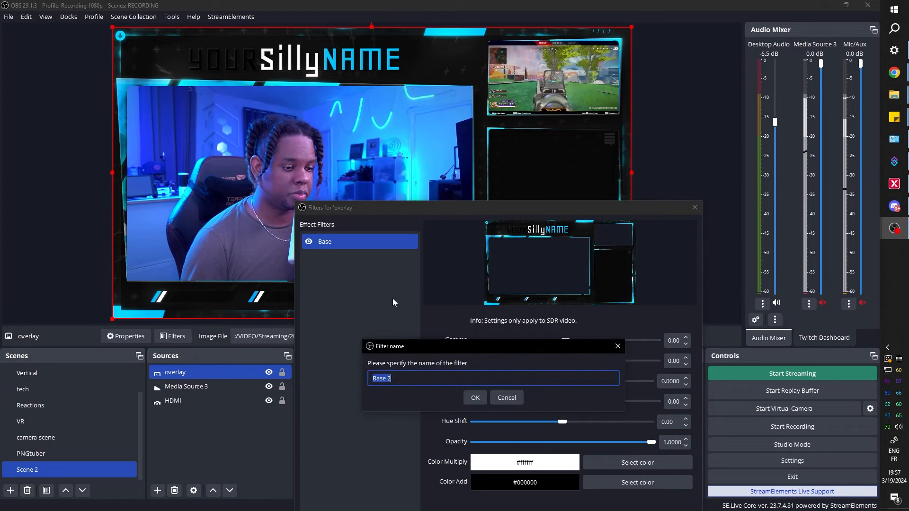
pyautogui.write('RED')
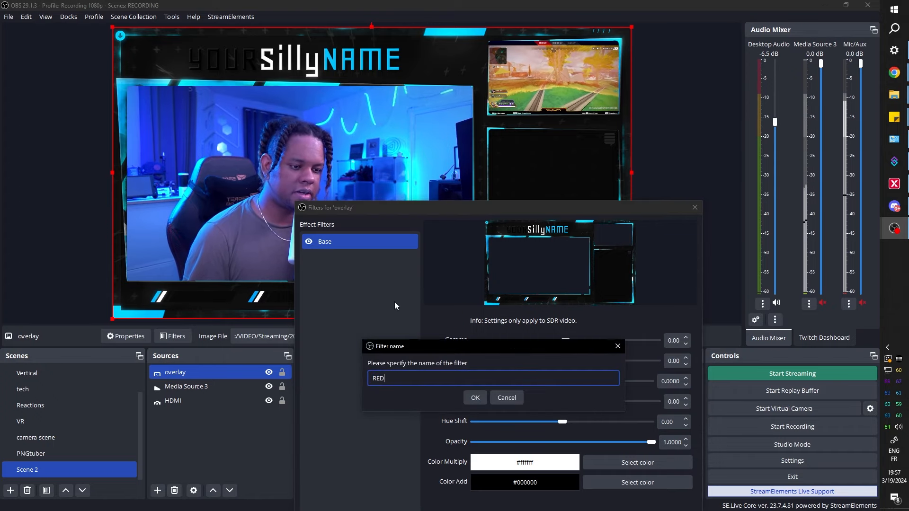
pyautogui.press('Return')
# Turn the overlay red in the RED filter with a hue shift of about -160.49 and a saturation of about 1.88
pyautogui.moveTo(561, 422); pyautogui.dragTo(490, 411)
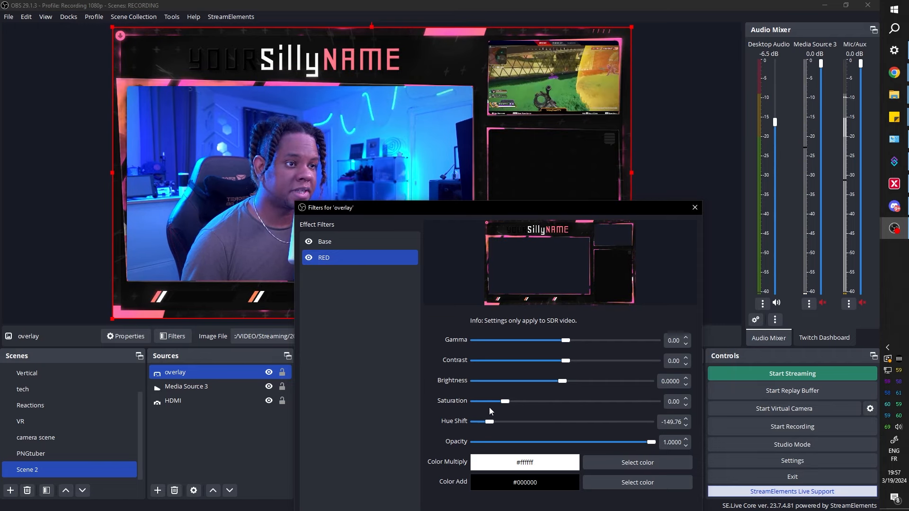
pyautogui.moveTo(489, 408); pyautogui.dragTo(641, 403)
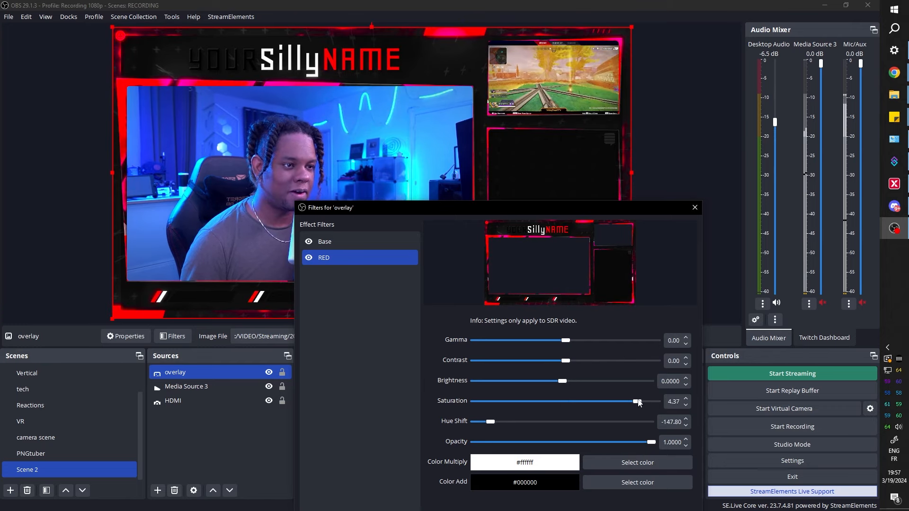
pyautogui.moveTo(544, 401); pyautogui.dragTo(545, 402)
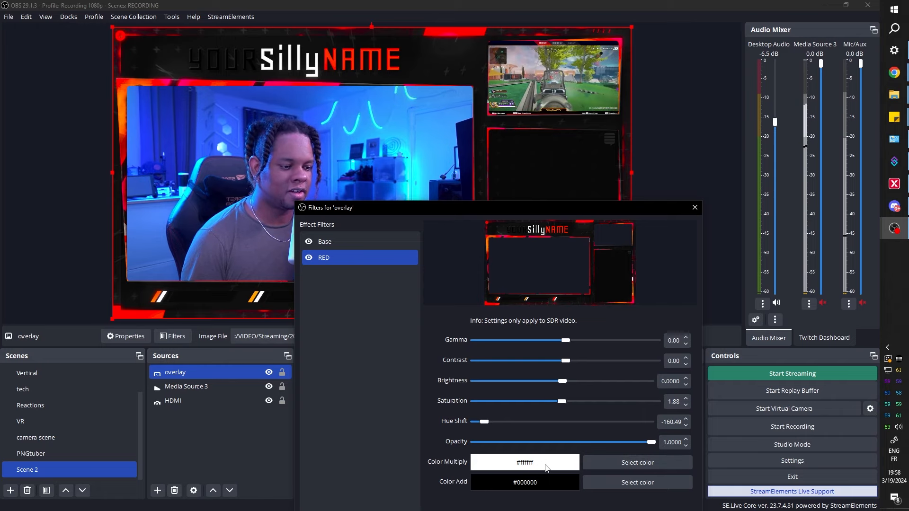
# Try #ff0000 as the RED filter's Color Multiply value and restore it to #ffffff
pyautogui.click(615, 457)
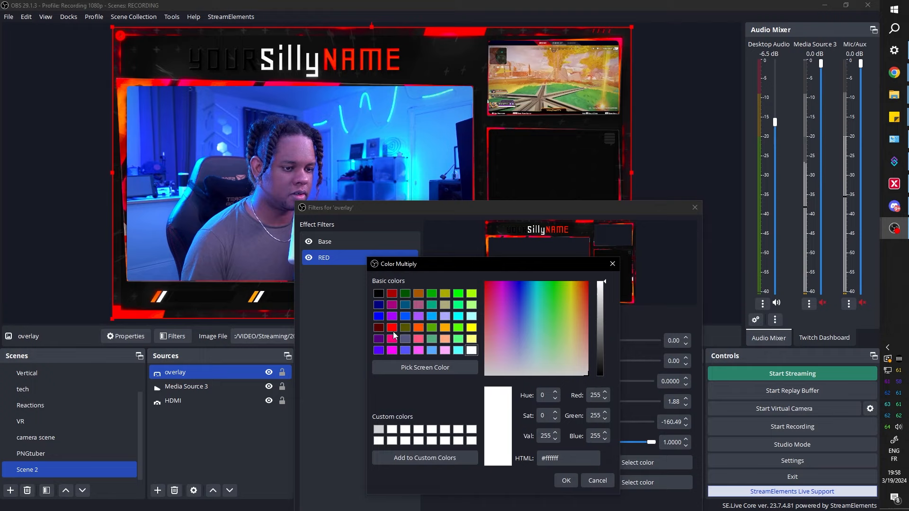
pyautogui.click(392, 329)
pyautogui.click(563, 479)
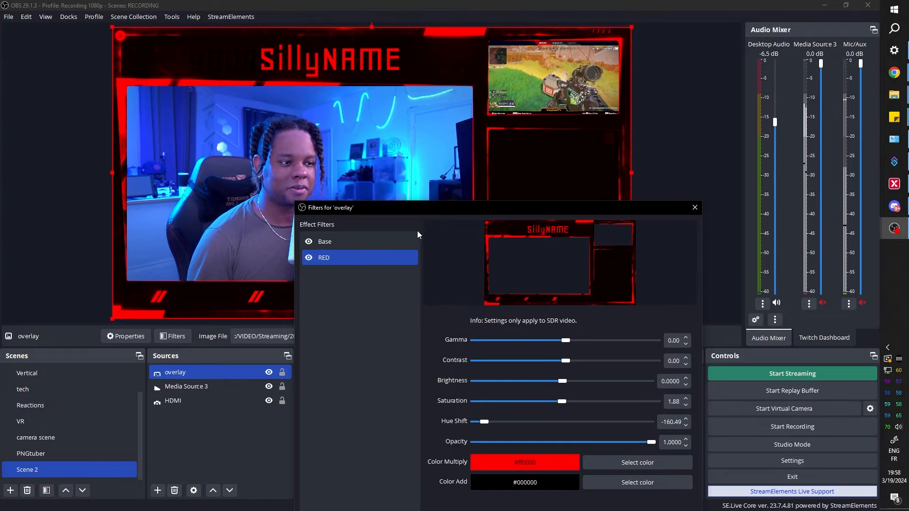
pyautogui.moveTo(421, 207); pyautogui.dragTo(470, 191)
pyautogui.click(684, 447)
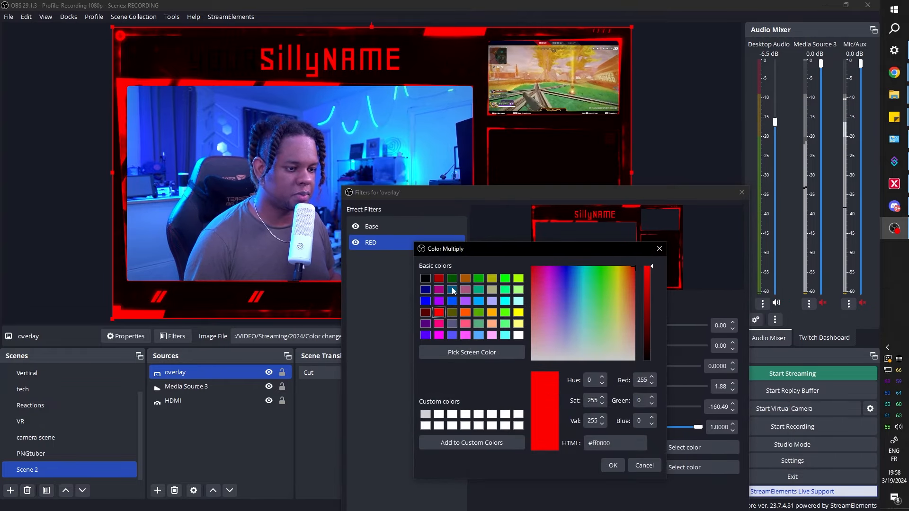
pyautogui.click(518, 335)
pyautogui.click(609, 466)
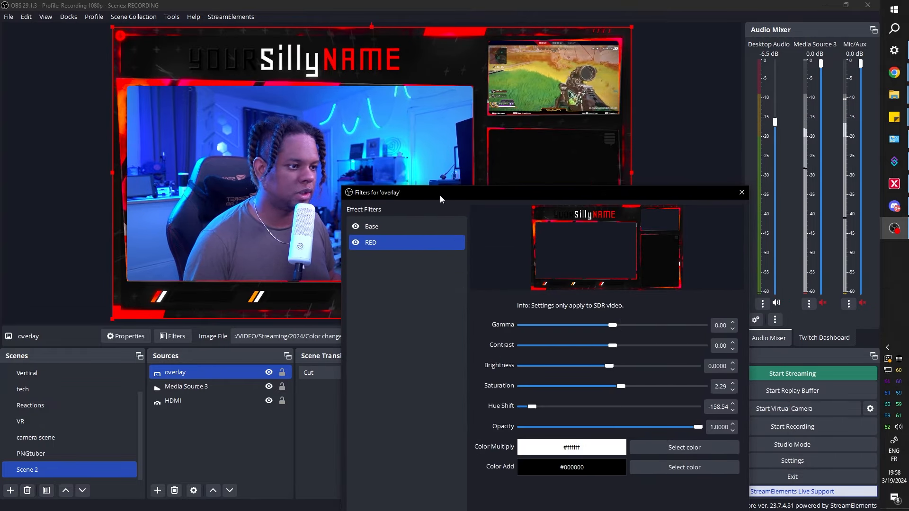
# Duplicate the overlay's RED filter under the name RED 2
pyautogui.moveTo(441, 195); pyautogui.dragTo(548, 269)
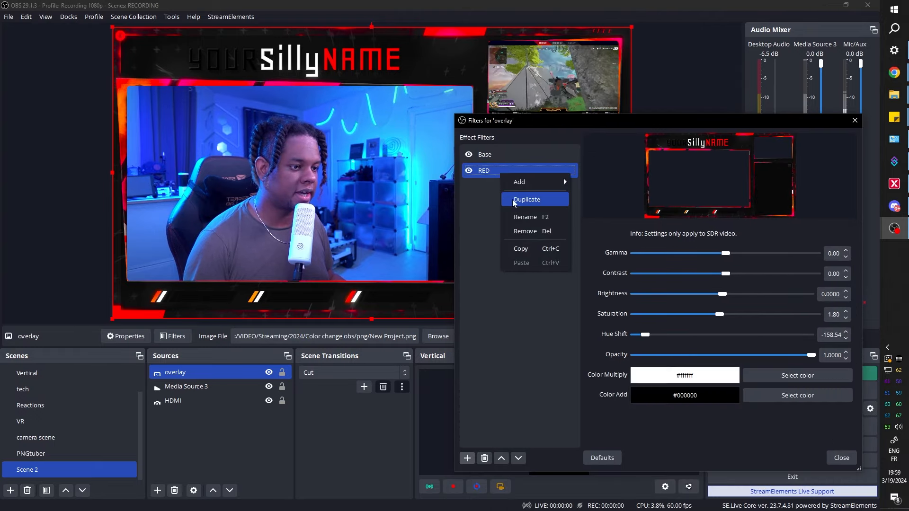
pyautogui.click(521, 199)
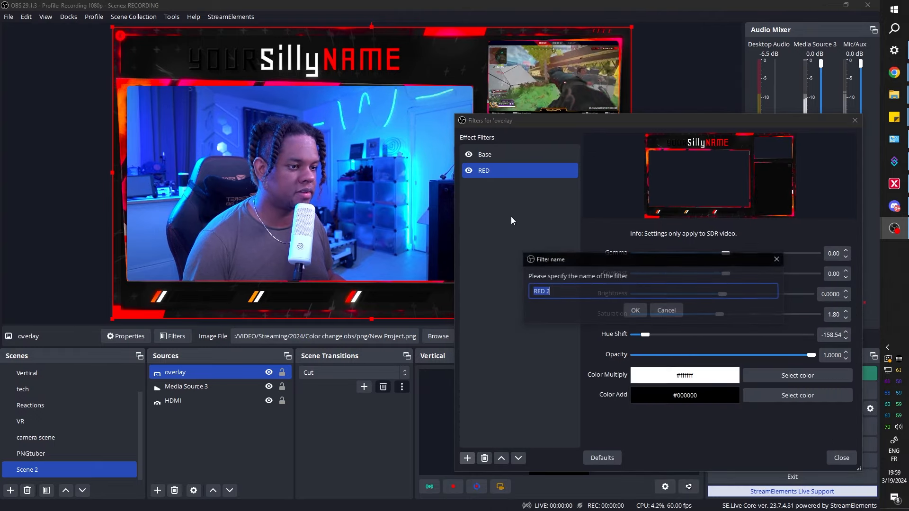
pyautogui.click(630, 314)
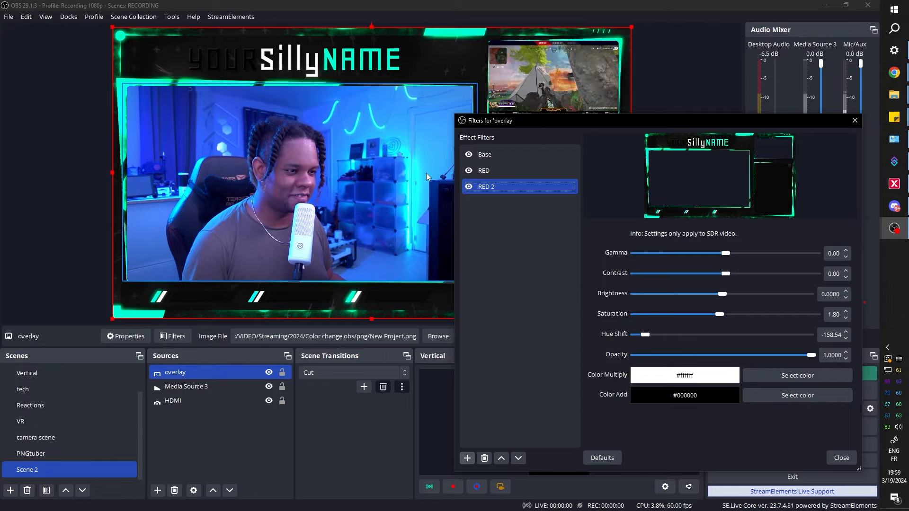
# Turn off the Base and RED filters and raise the hue shift of the RED 2 filter
pyautogui.click(469, 154)
pyautogui.click(469, 170)
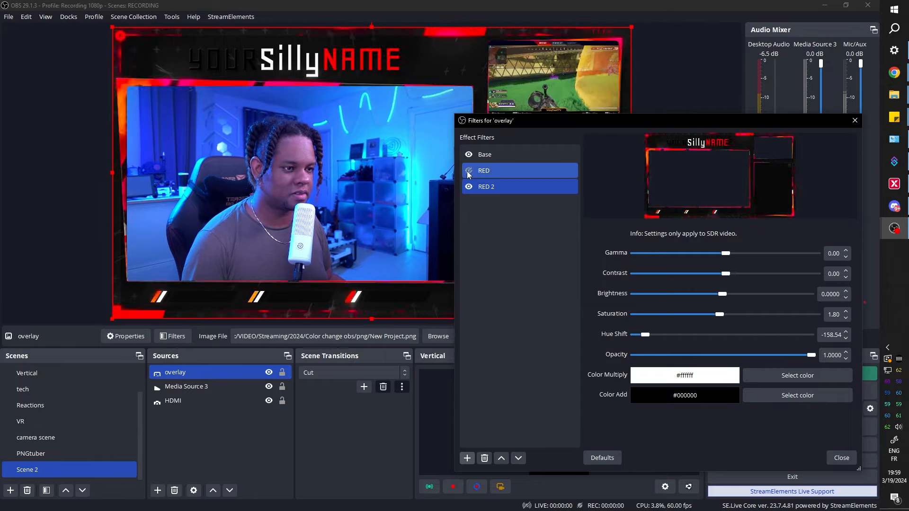
pyautogui.moveTo(645, 335); pyautogui.dragTo(754, 335)
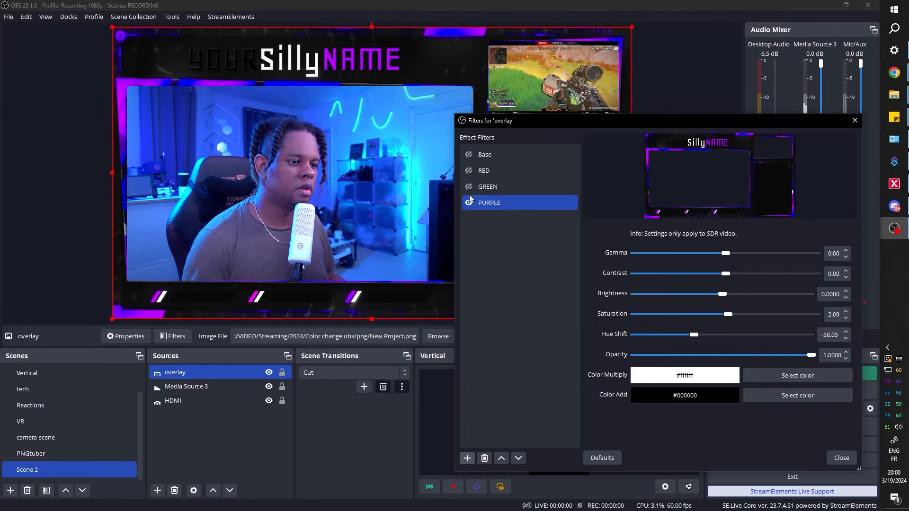
# Preview the Base, RED, GREEN and PURPLE filters on the overlay one at a time, leaving all of them off
pyautogui.click(468, 203)
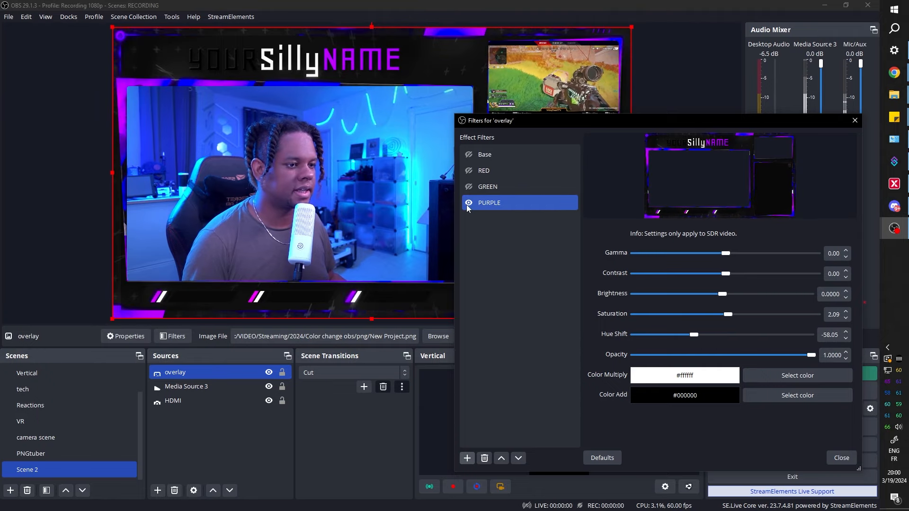
pyautogui.click(469, 155)
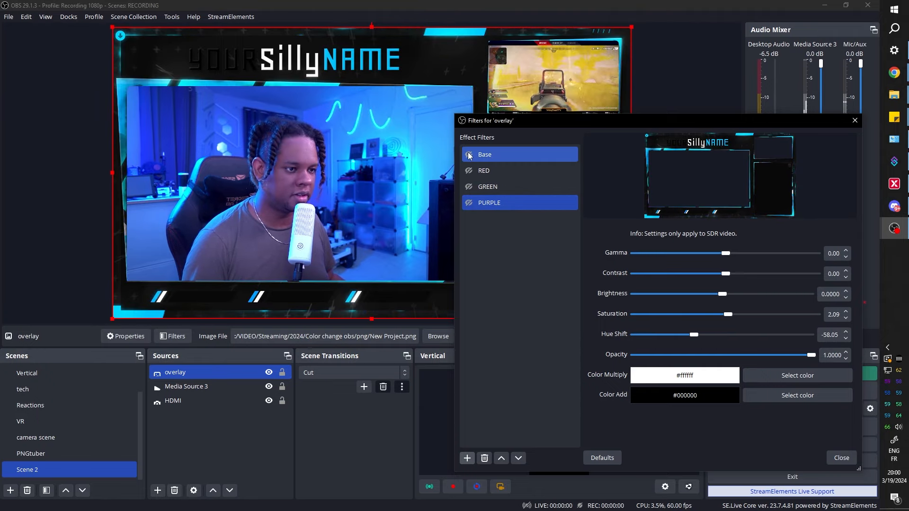
pyautogui.click(468, 154)
pyautogui.click(469, 170)
pyautogui.click(470, 169)
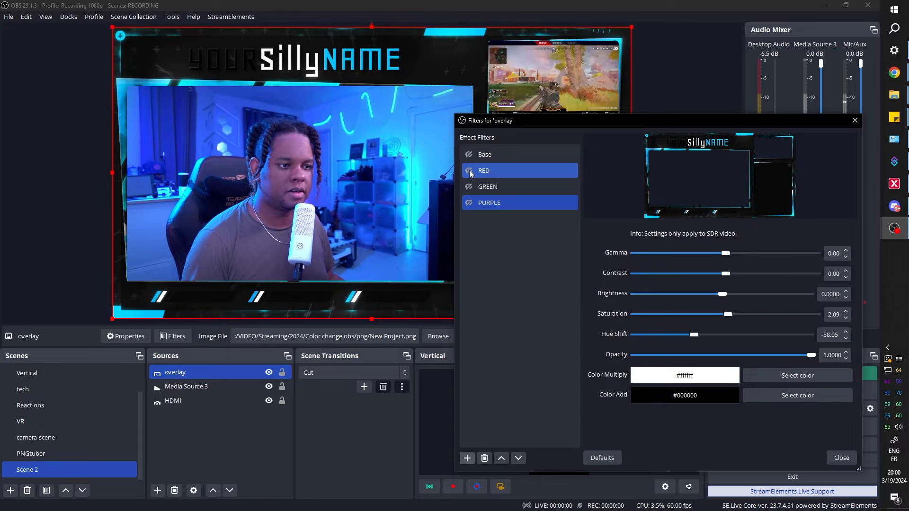
pyautogui.click(468, 188)
pyautogui.click(468, 188)
pyautogui.click(469, 189)
pyautogui.click(470, 202)
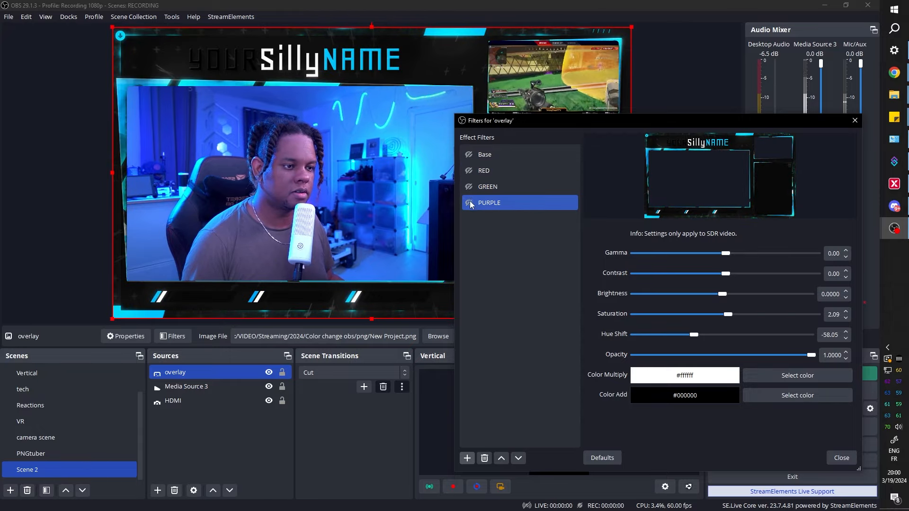
pyautogui.click(469, 203)
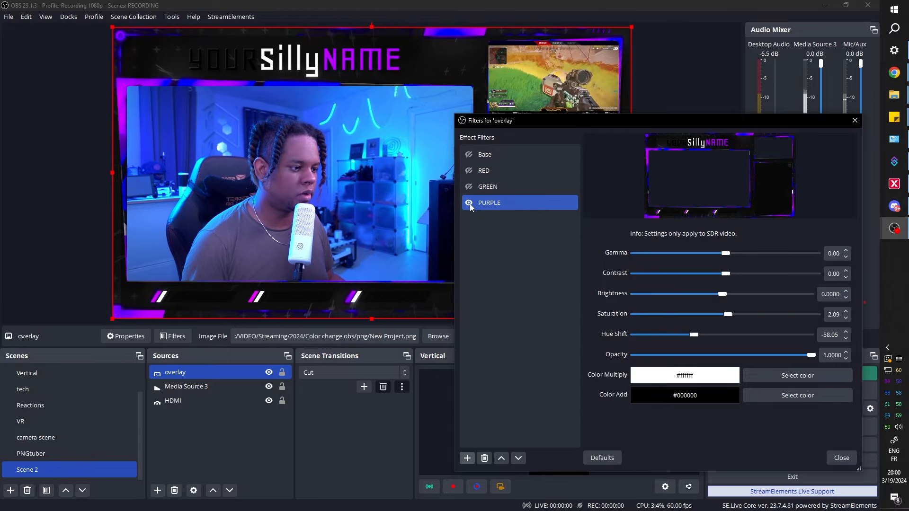
pyautogui.click(470, 203)
pyautogui.moveTo(504, 123); pyautogui.dragTo(499, 158)
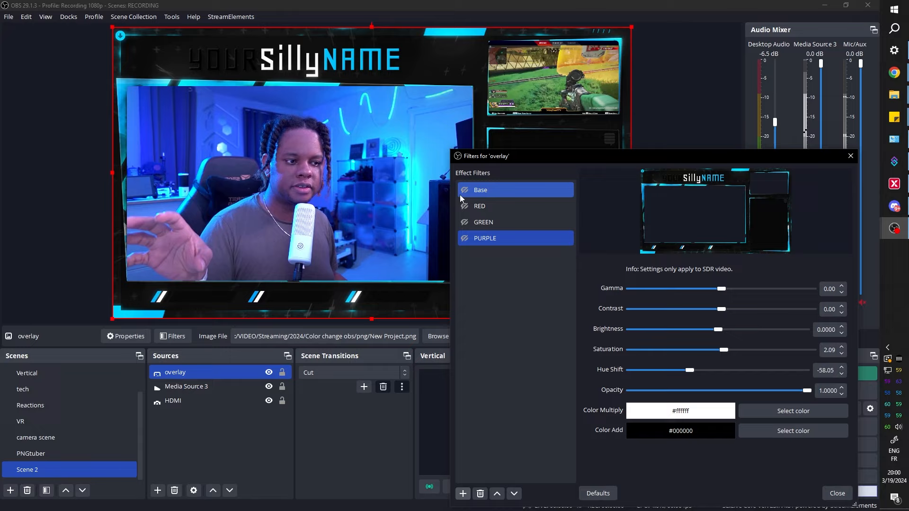
# Toggle the RED filter on and off repeatedly to compare the red overlay with the original colors
pyautogui.click(464, 206)
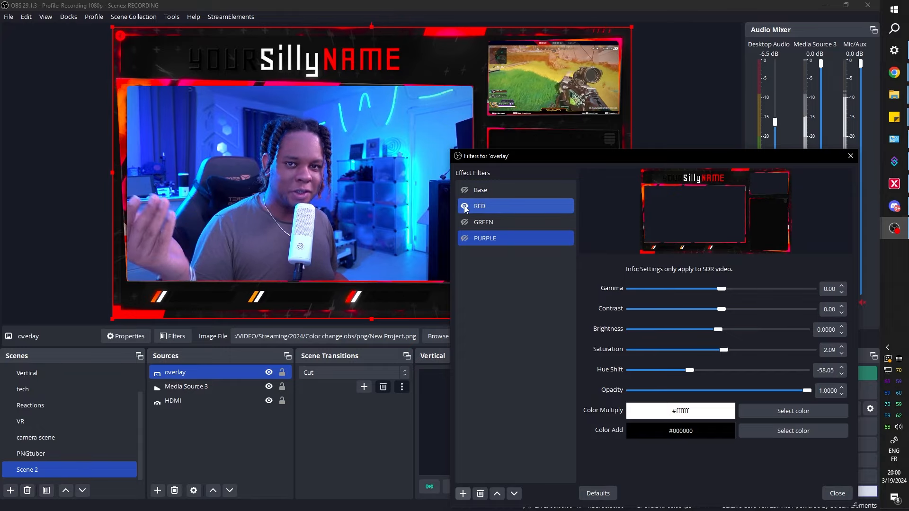
pyautogui.click(464, 207)
pyautogui.click(464, 207)
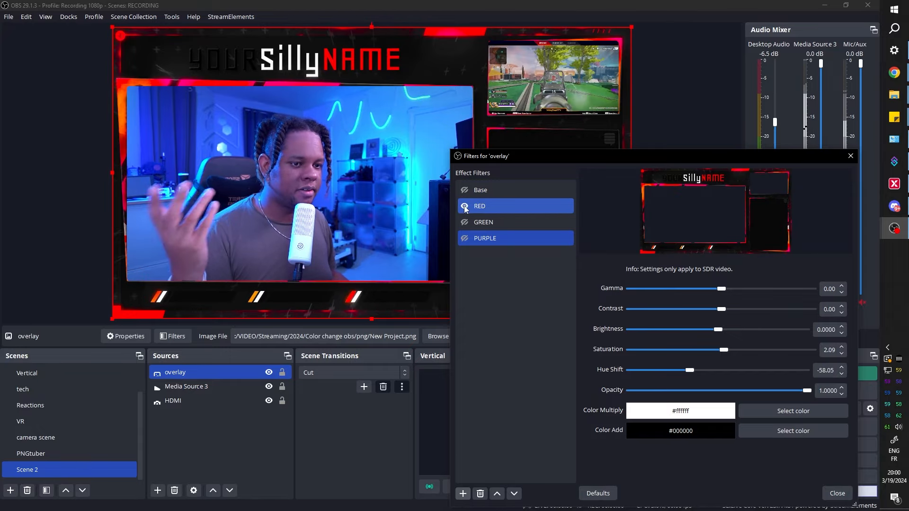
pyautogui.click(465, 207)
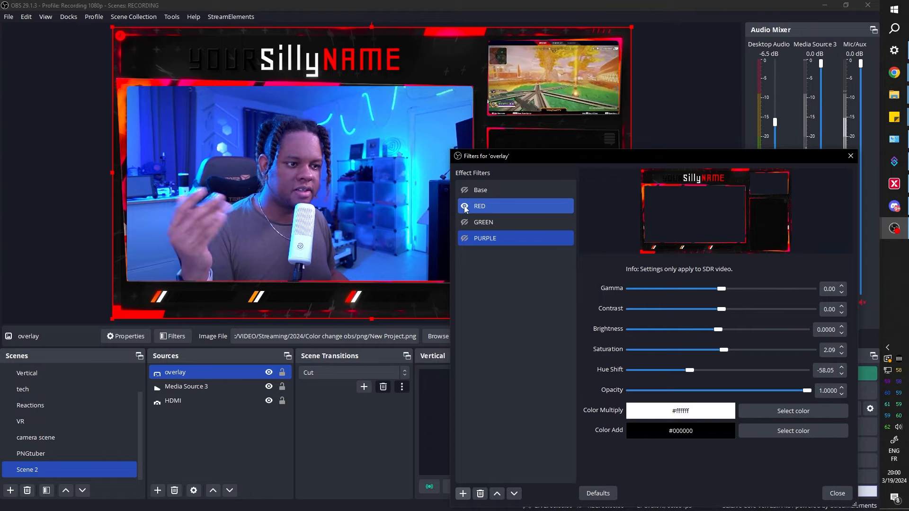
pyautogui.click(465, 206)
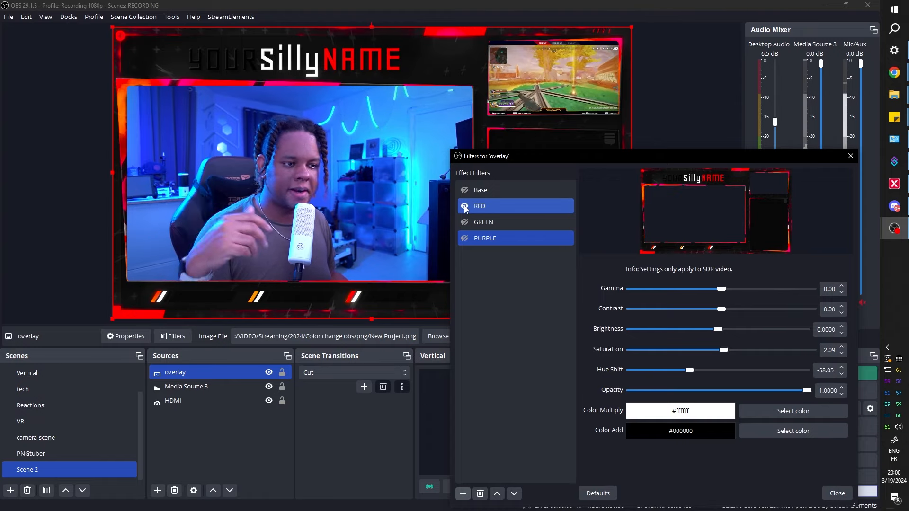
pyautogui.click(464, 207)
# Compare the GREEN, PURPLE and Base filters on the overlay by switching each on and back off
pyautogui.click(465, 223)
pyautogui.click(465, 222)
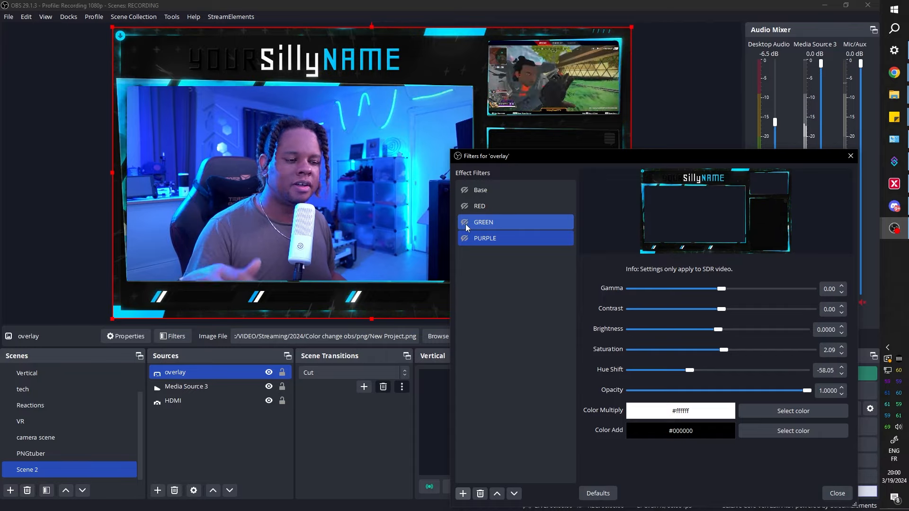
pyautogui.click(462, 239)
pyautogui.click(463, 238)
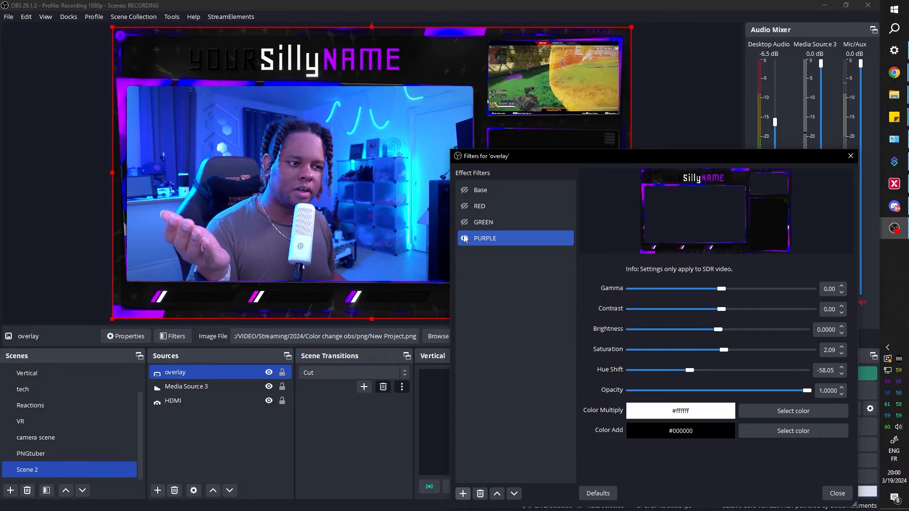
pyautogui.click(462, 239)
pyautogui.click(464, 238)
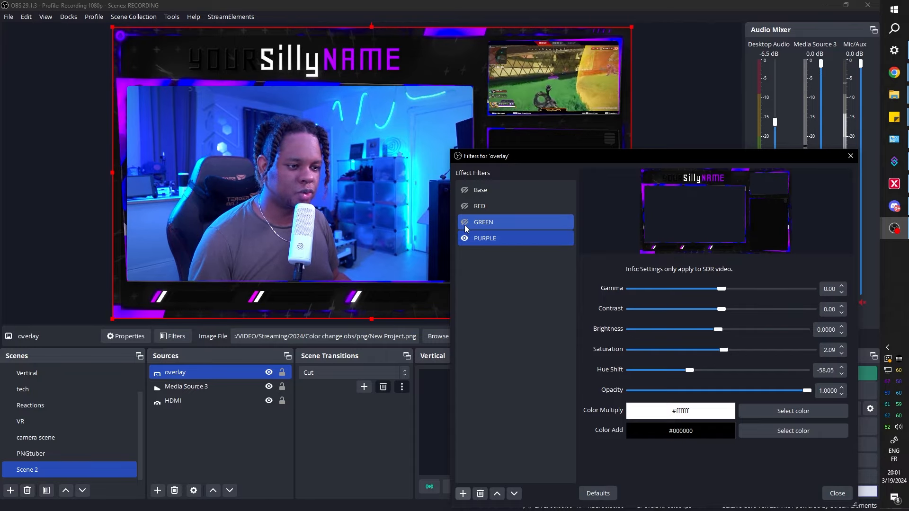
pyautogui.click(464, 238)
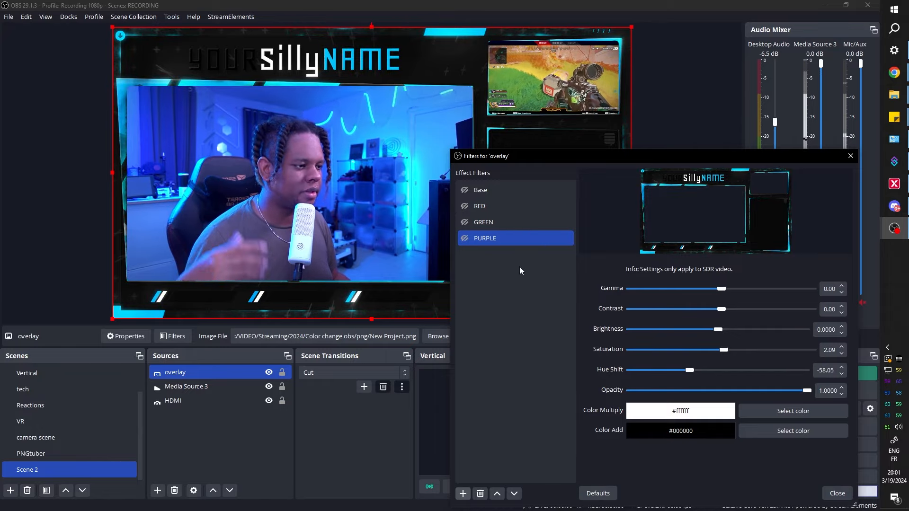
pyautogui.click(464, 238)
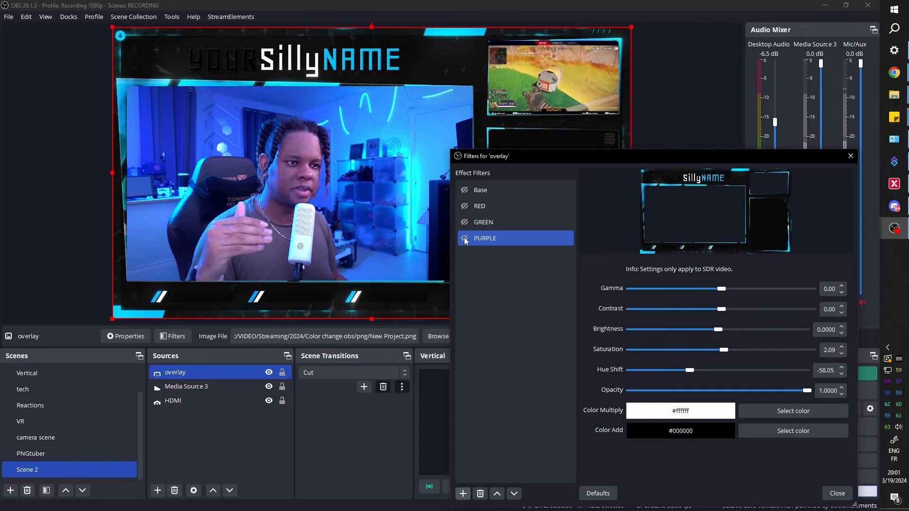
pyautogui.click(465, 239)
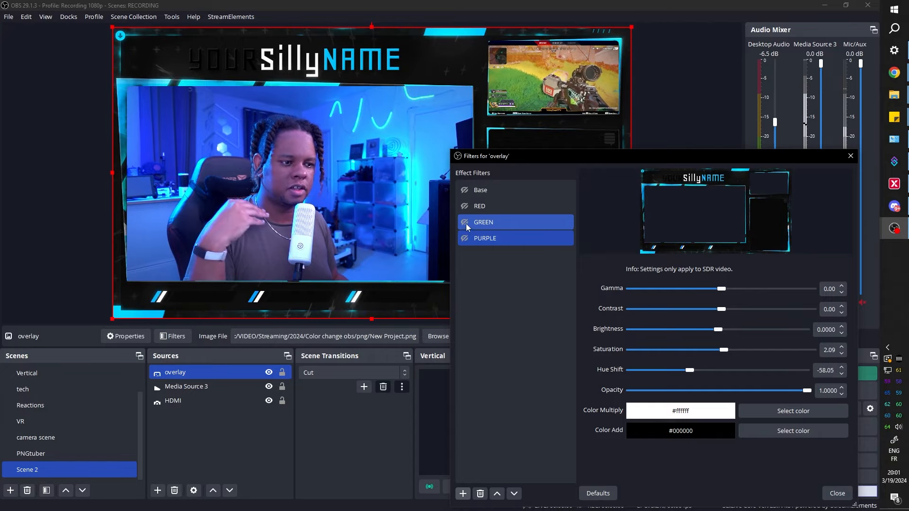
pyautogui.click(464, 223)
pyautogui.click(464, 223)
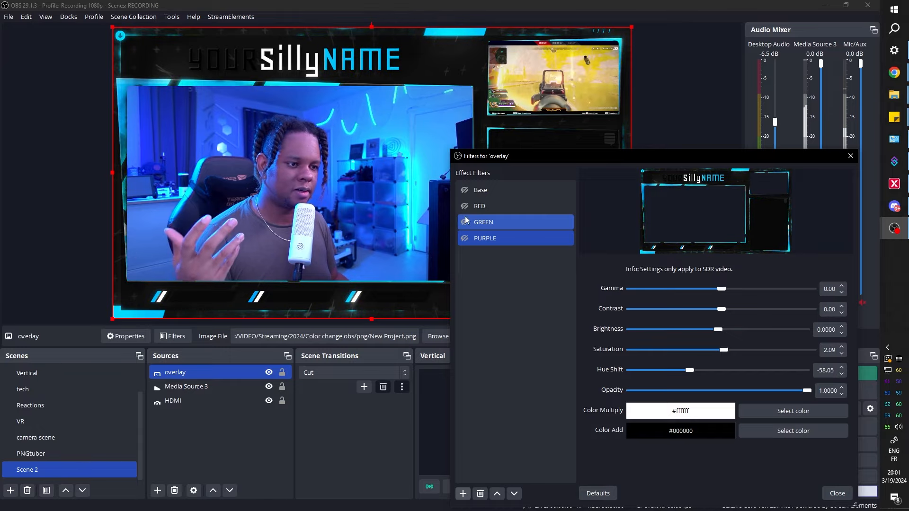
pyautogui.click(465, 191)
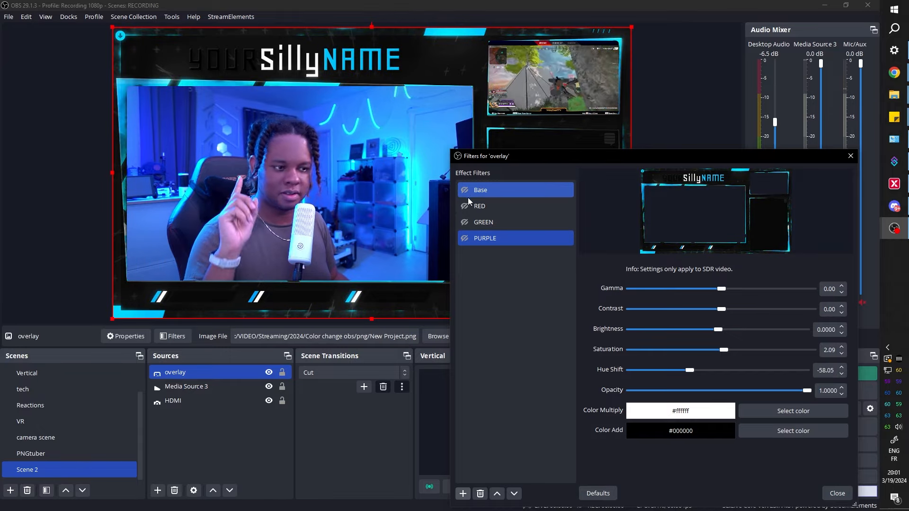
# Remove the RED, GREEN and PURPLE filters from the overlay, keeping only Base
pyautogui.click(476, 206)
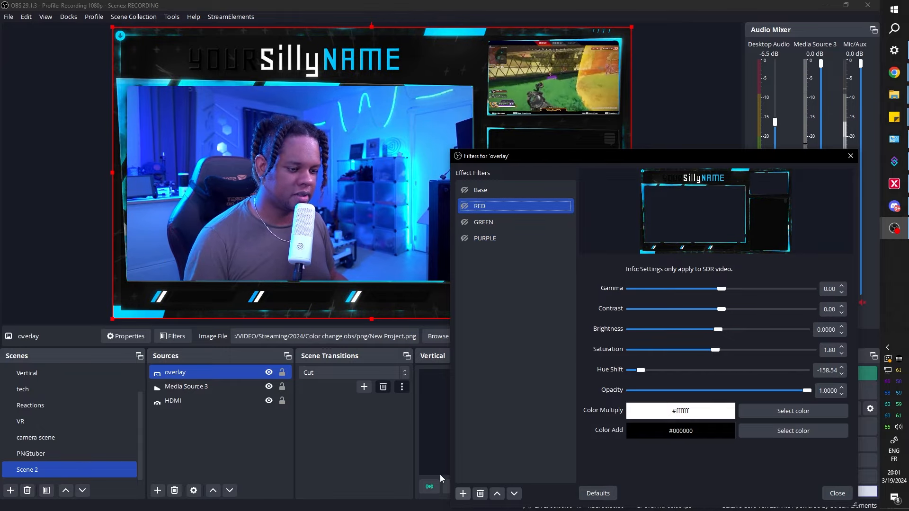
pyautogui.click(480, 496)
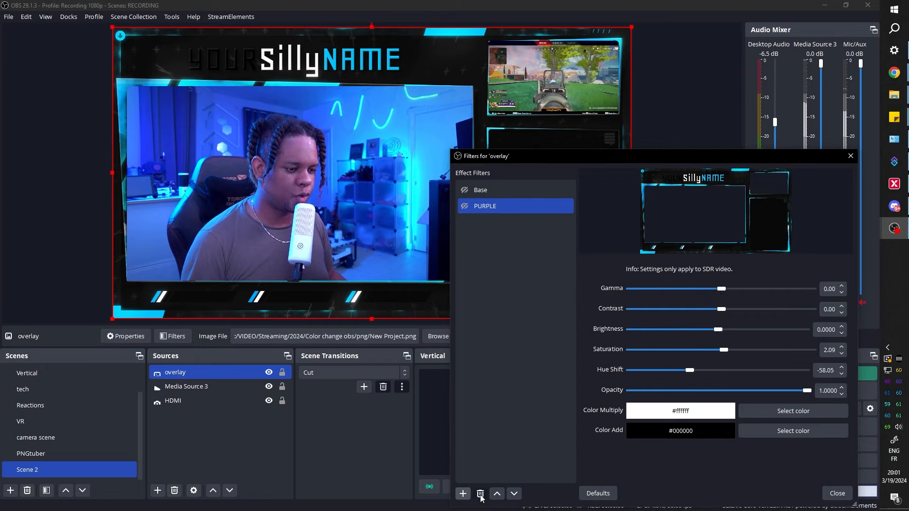
pyautogui.click(481, 494)
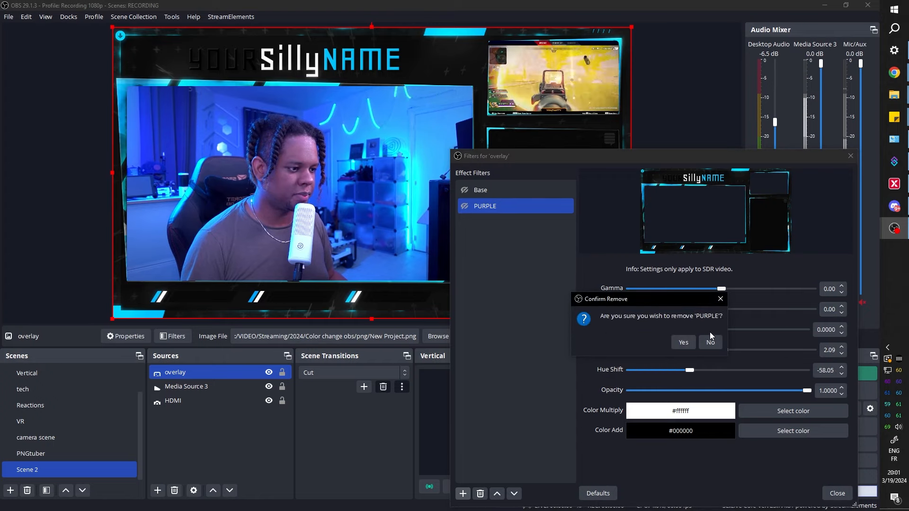
pyautogui.click(709, 338)
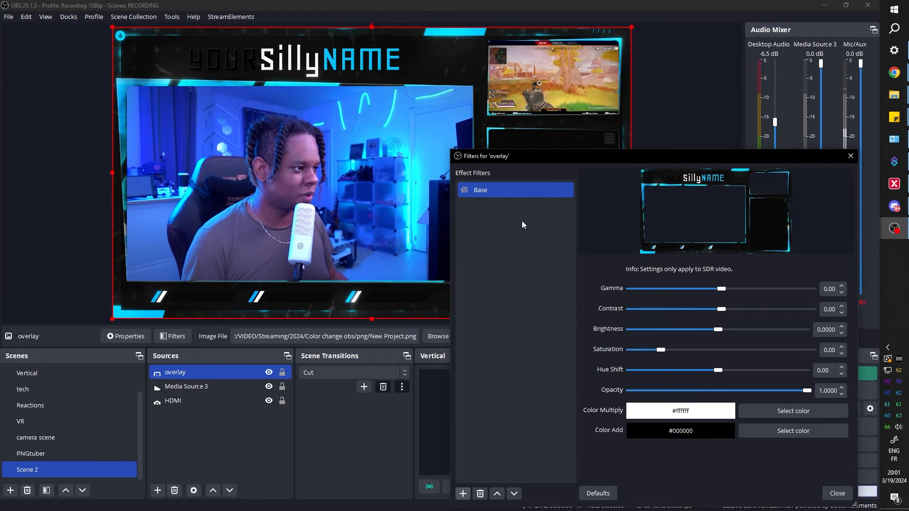
# Add a Move Value filter named RED to the overlay
pyautogui.click(463, 494)
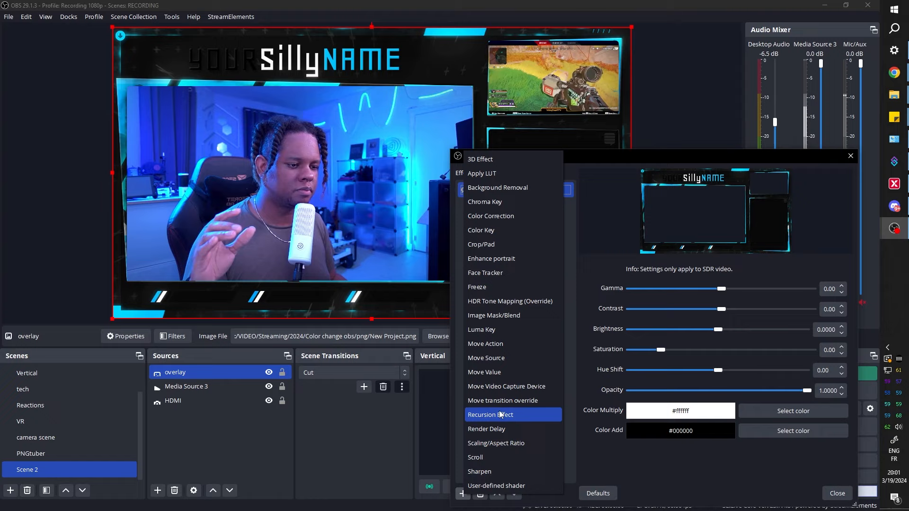
pyautogui.click(500, 372)
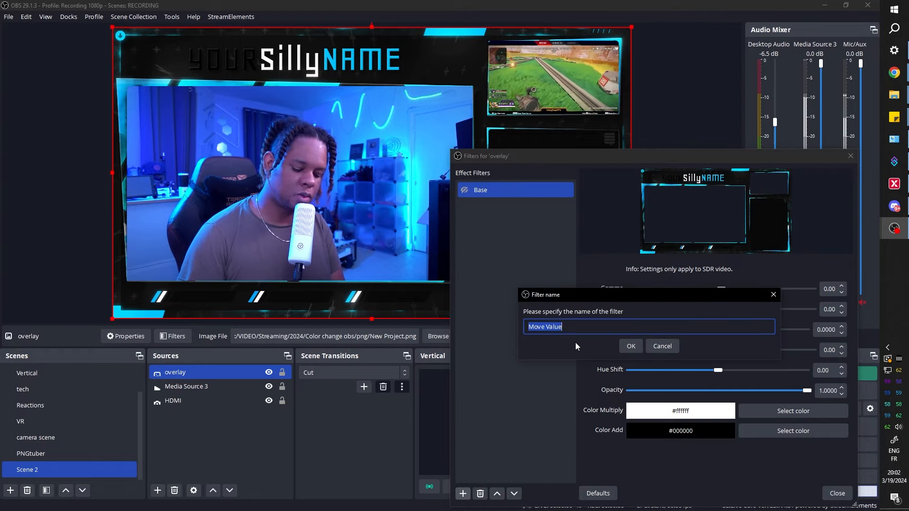
pyautogui.write('RED')
pyautogui.press('Return')
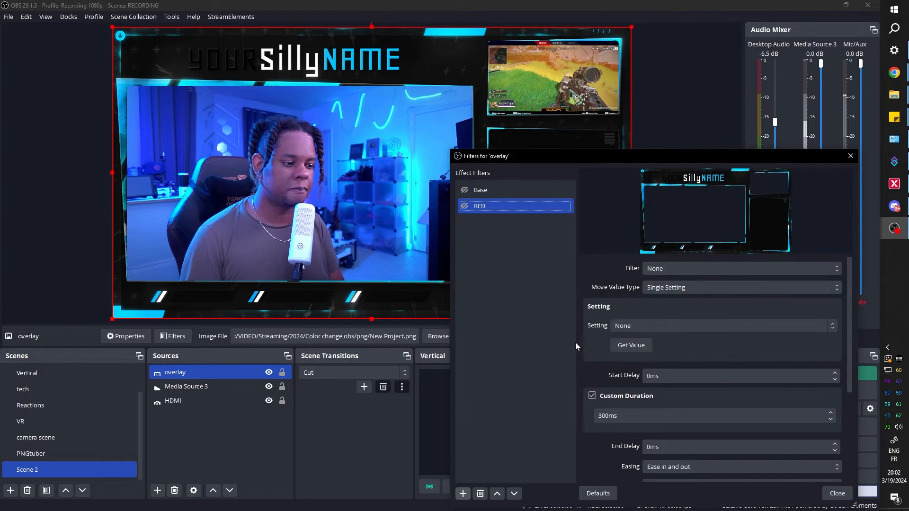
# Target the Base filter in the RED Move Value filter, with type Single Setting and Hue Shift as the setting
pyautogui.click(712, 268)
pyautogui.click(663, 291)
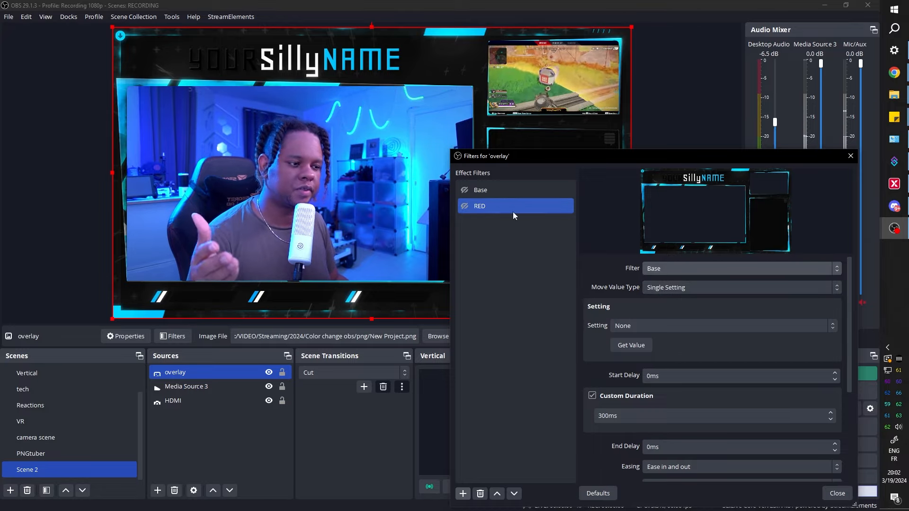
pyautogui.click(702, 286)
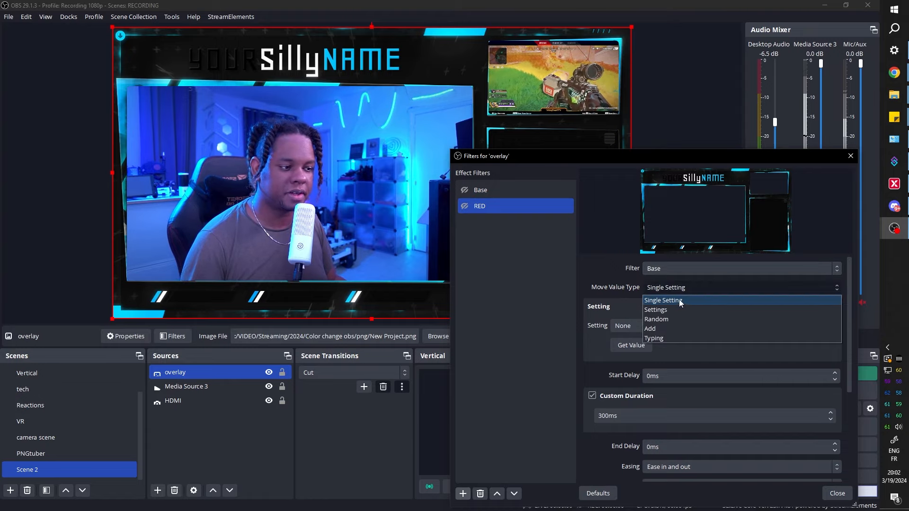
pyautogui.click(664, 301)
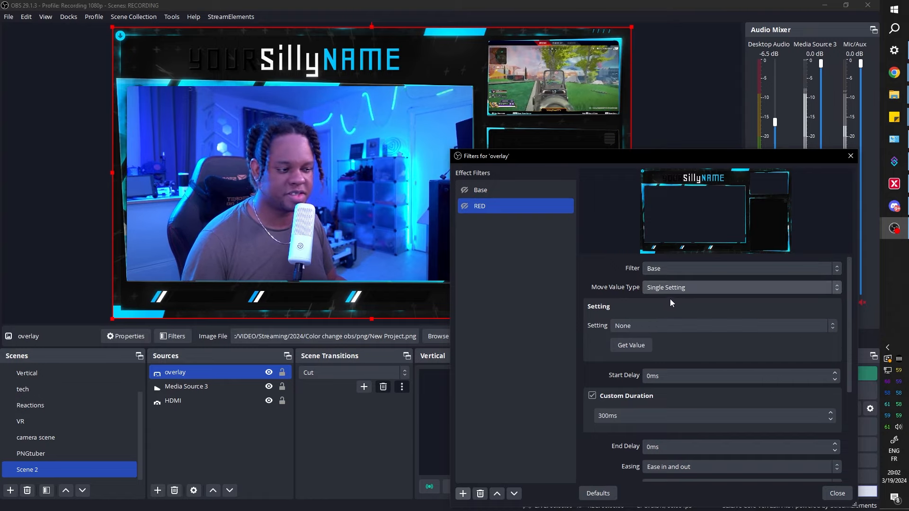
pyautogui.click(698, 325)
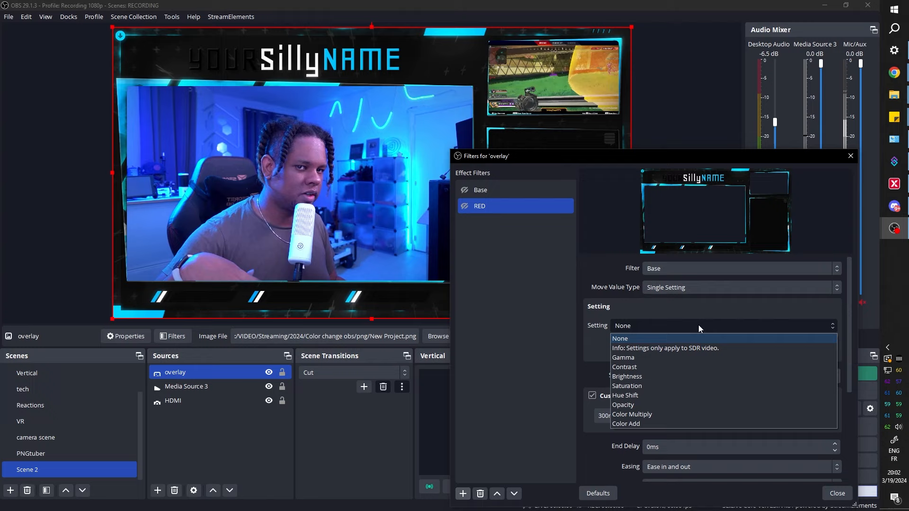
pyautogui.click(670, 393)
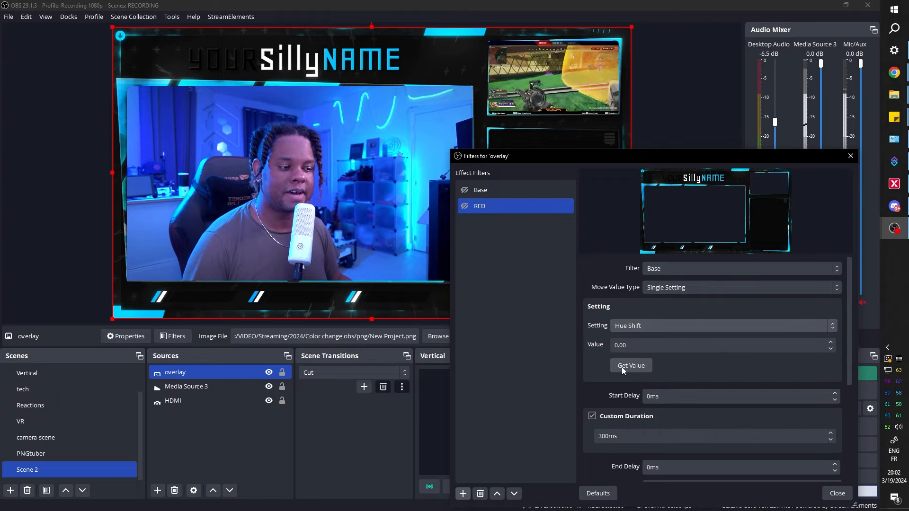
# Enable the overlay's Base filter and turn the overlay red with saturation about 1.76 and hue shift about -156.59
pyautogui.click(481, 190)
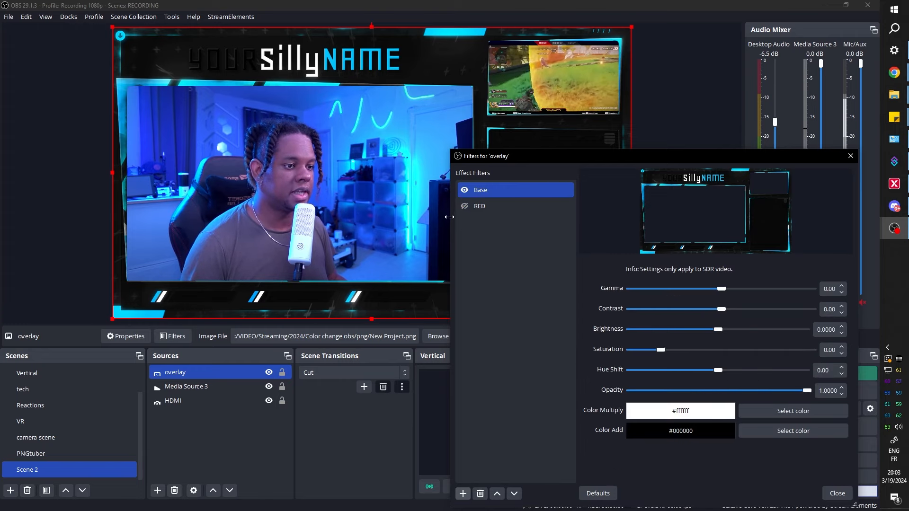
pyautogui.click(464, 190)
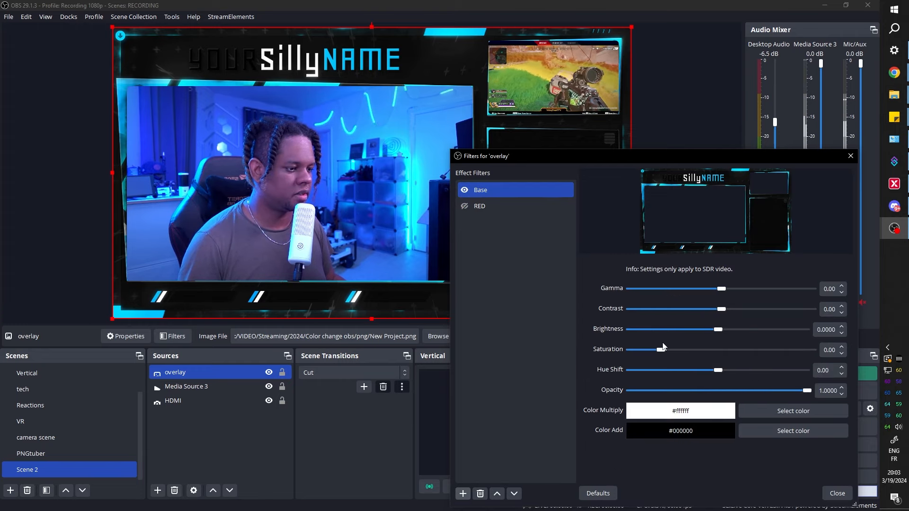
pyautogui.moveTo(706, 370); pyautogui.dragTo(685, 352)
pyautogui.click(639, 371)
pyautogui.moveTo(638, 371); pyautogui.dragTo(642, 371)
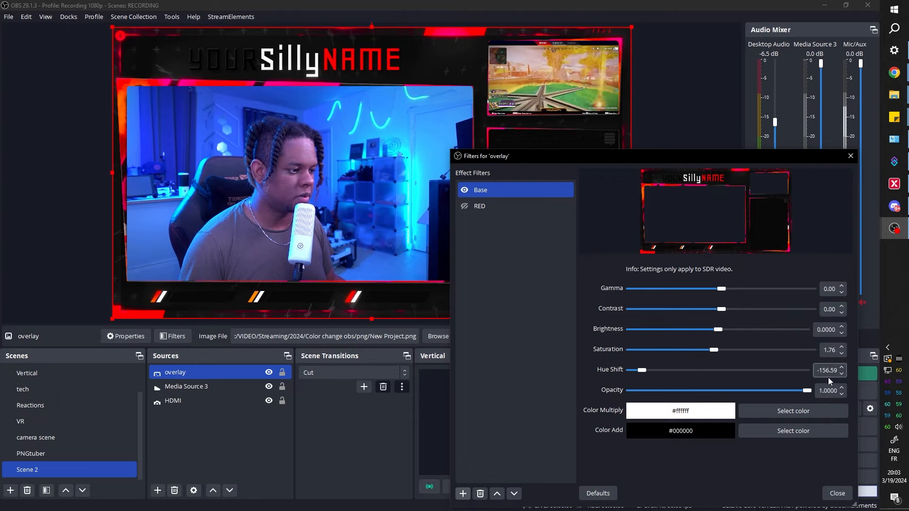
# Set the RED Move Value filter's value to -156 and reset the Base filter's Hue Shift to 0
pyautogui.click(485, 205)
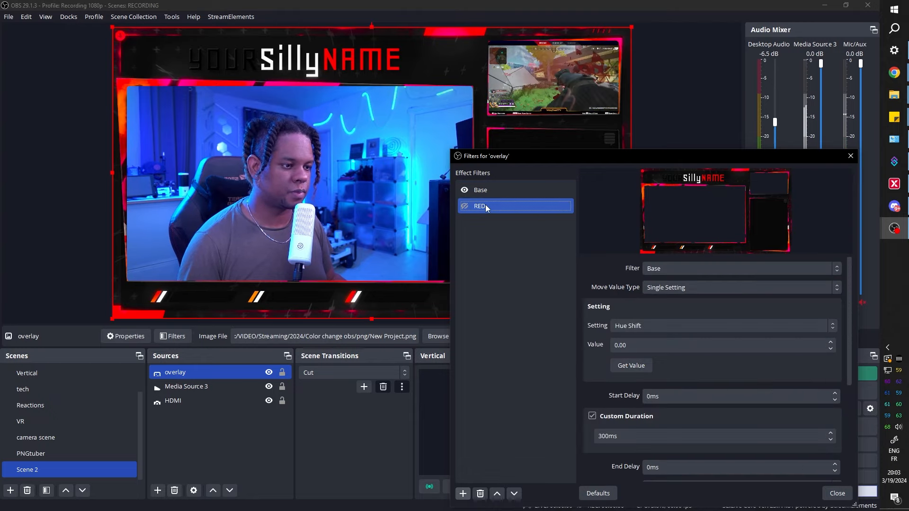
pyautogui.click(620, 343)
pyautogui.hotkey('ctrl', 'a')
pyautogui.write('-156')
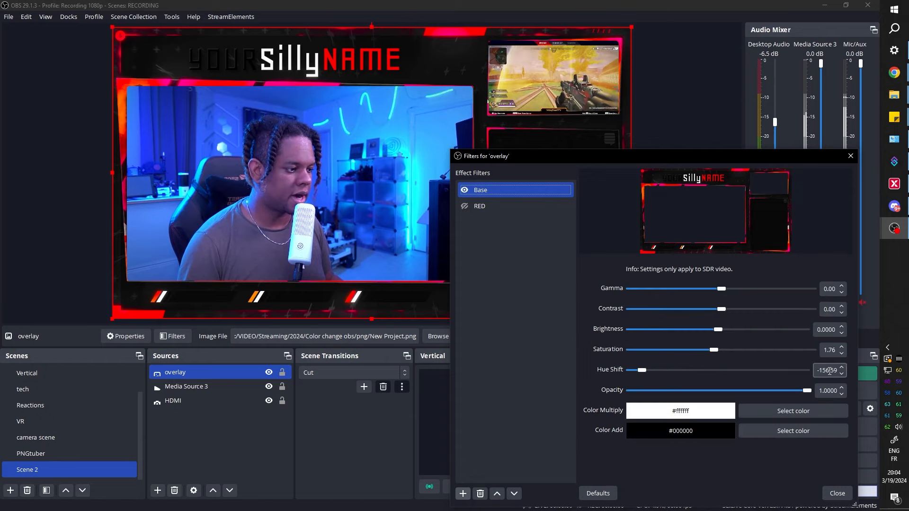
pyautogui.click(829, 371)
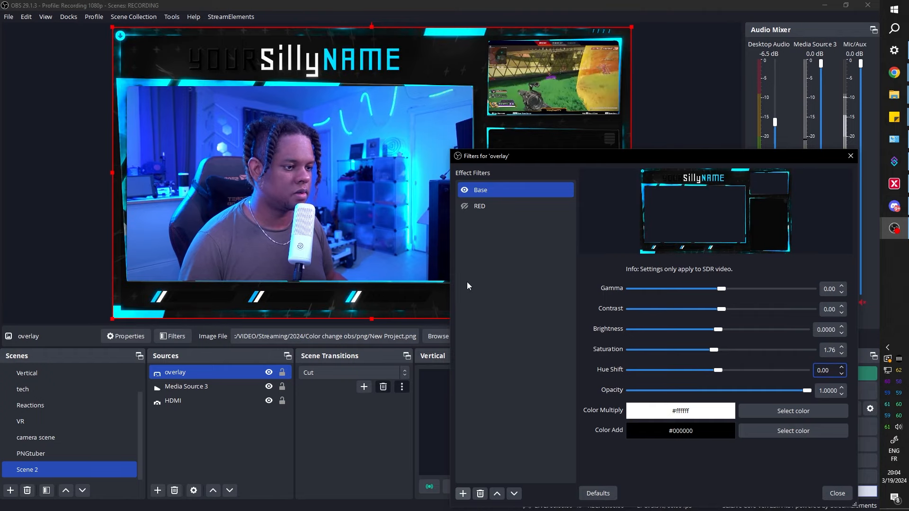
# Set the RED filter's custom duration to 3000 ms and its end delay to 2000 ms
pyautogui.click(497, 206)
pyautogui.scroll(-3, 583, 397)
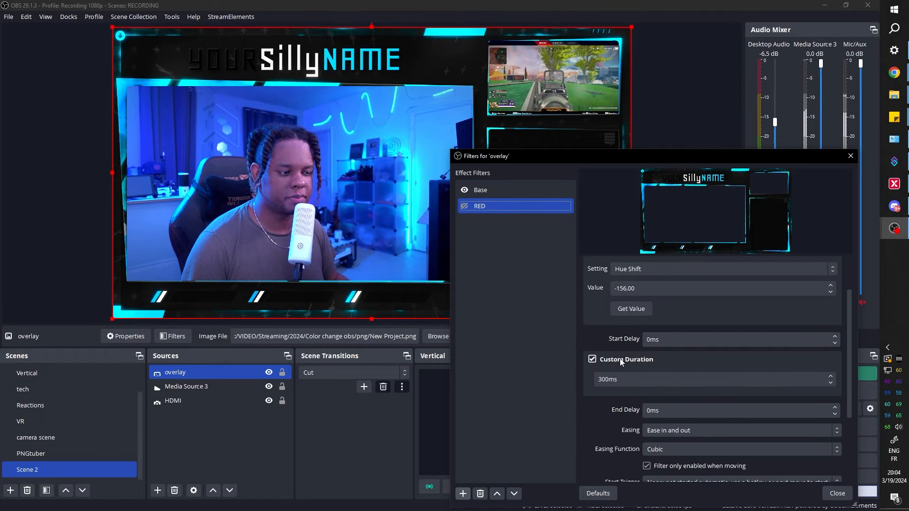
pyautogui.click(602, 379)
pyautogui.write('0')
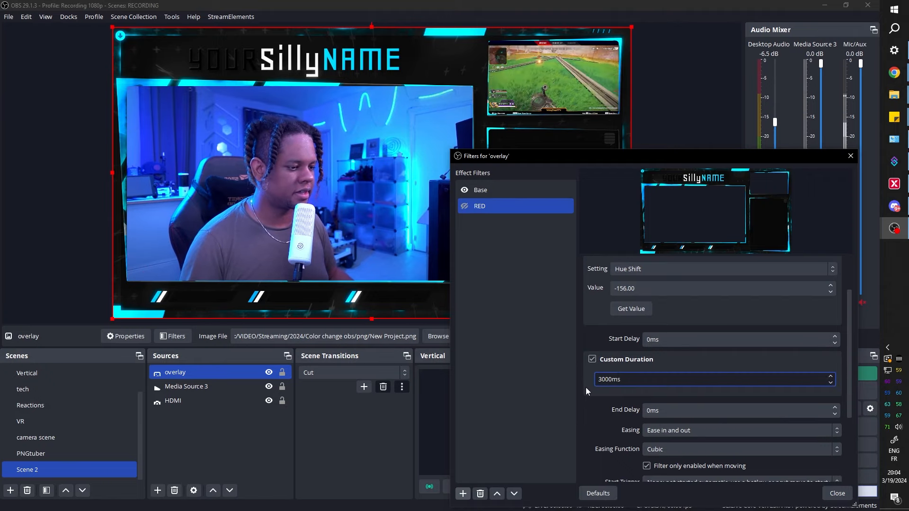
pyautogui.click(579, 384)
pyautogui.scroll(-2, 585, 386)
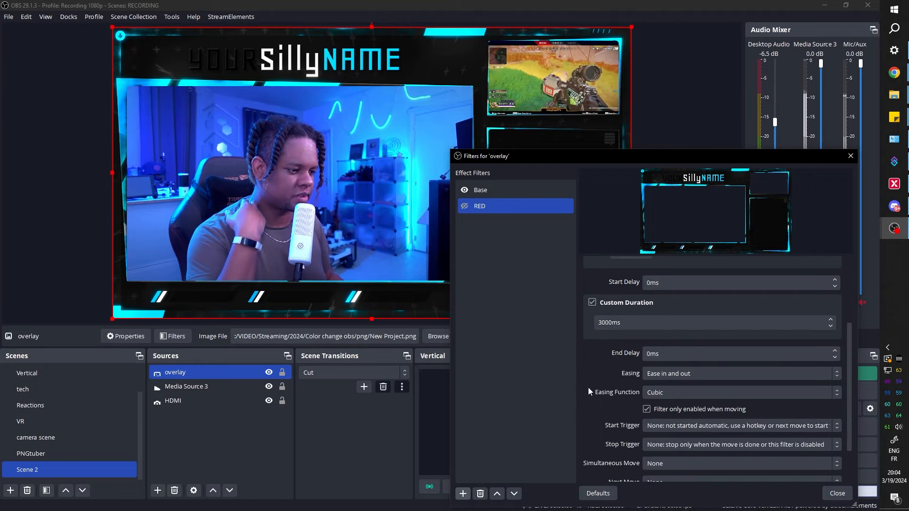
pyautogui.click(647, 352)
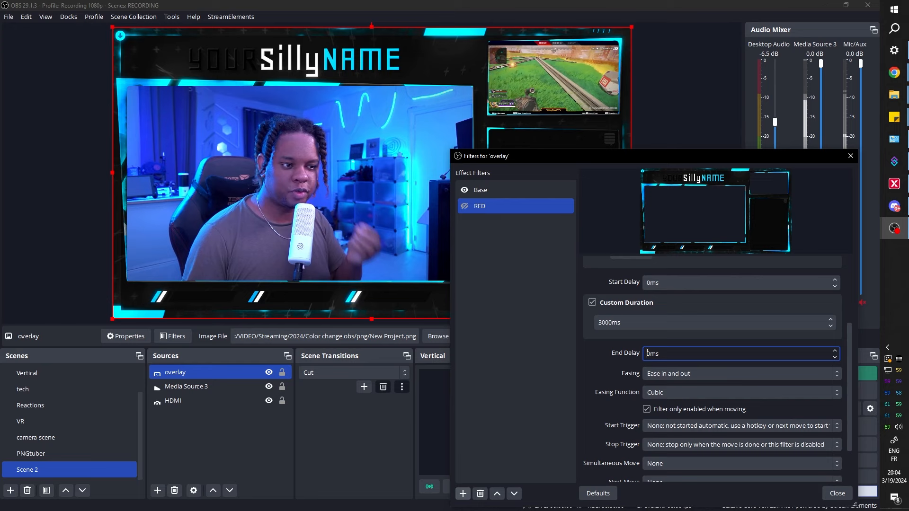
pyautogui.write('200')
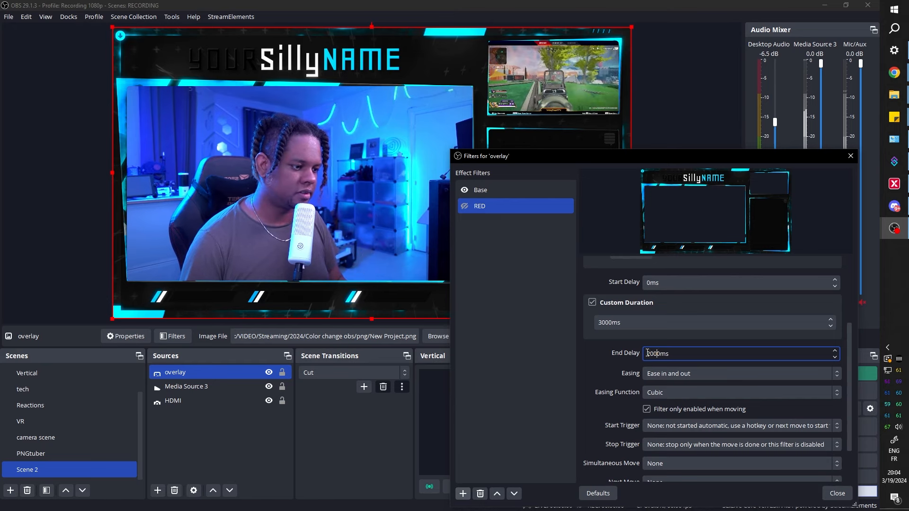
# Set the RED filter's Next Move to Reverse, then run the filter to preview the color animation and close the filters
pyautogui.scroll(-2, 619, 357)
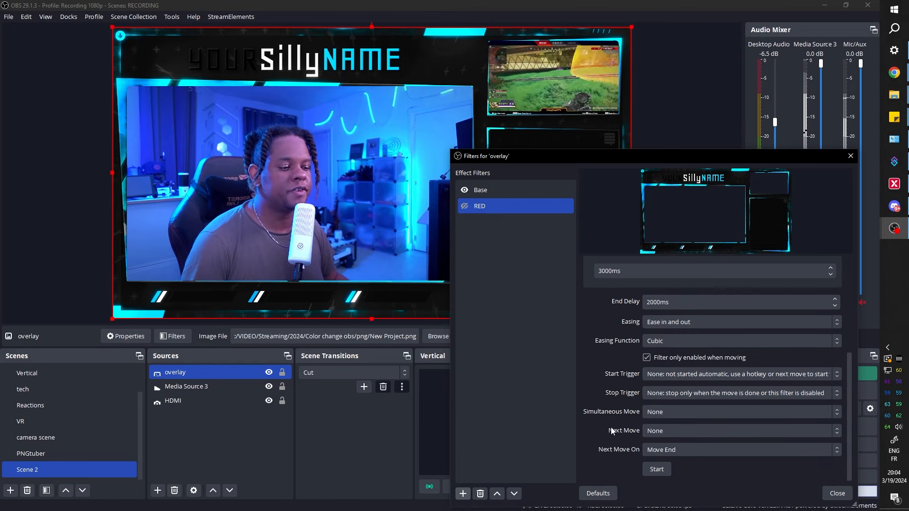
pyautogui.click(697, 433)
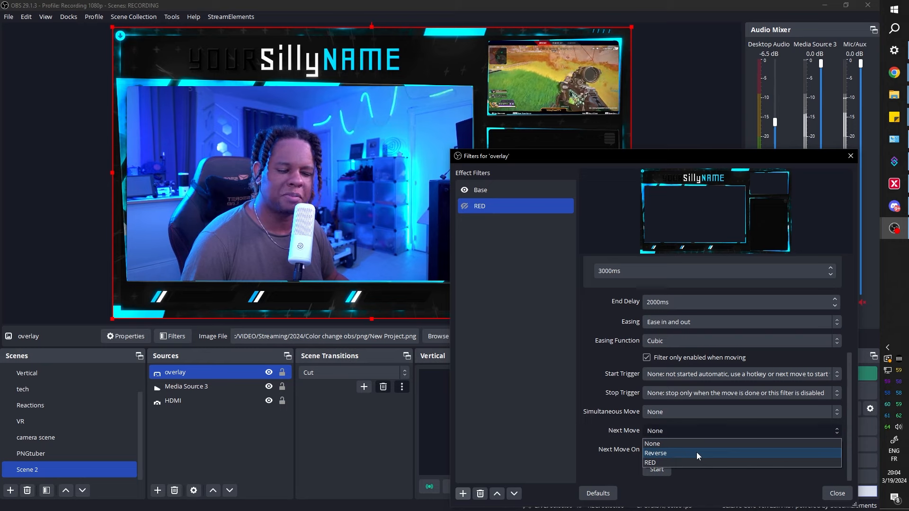
pyautogui.click(697, 453)
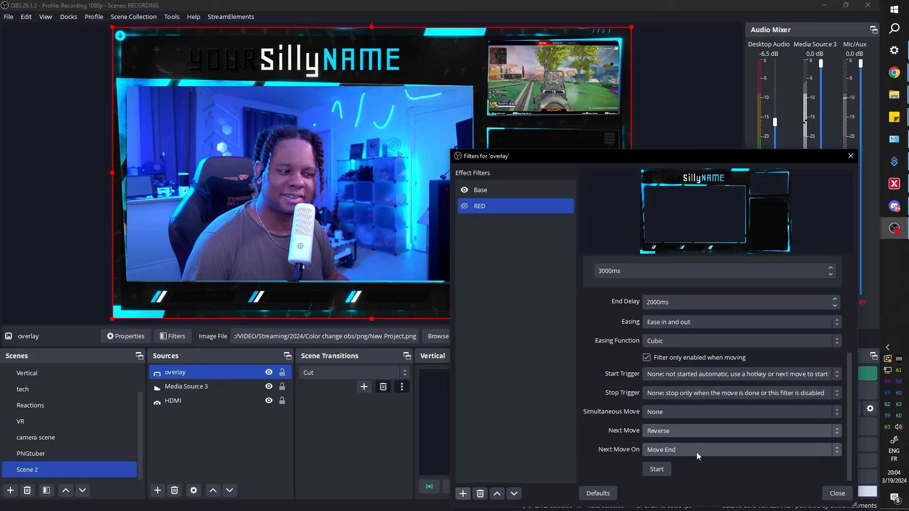
pyautogui.scroll(4, 601, 369)
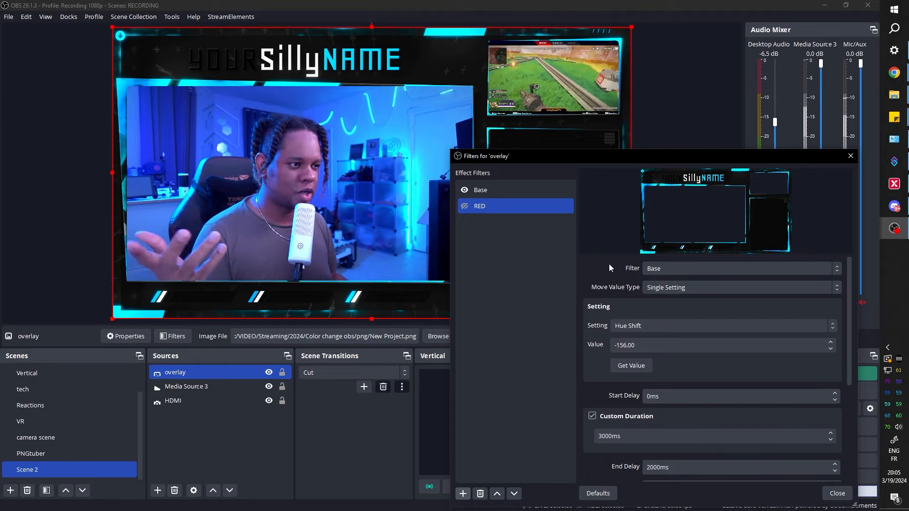
pyautogui.click(464, 206)
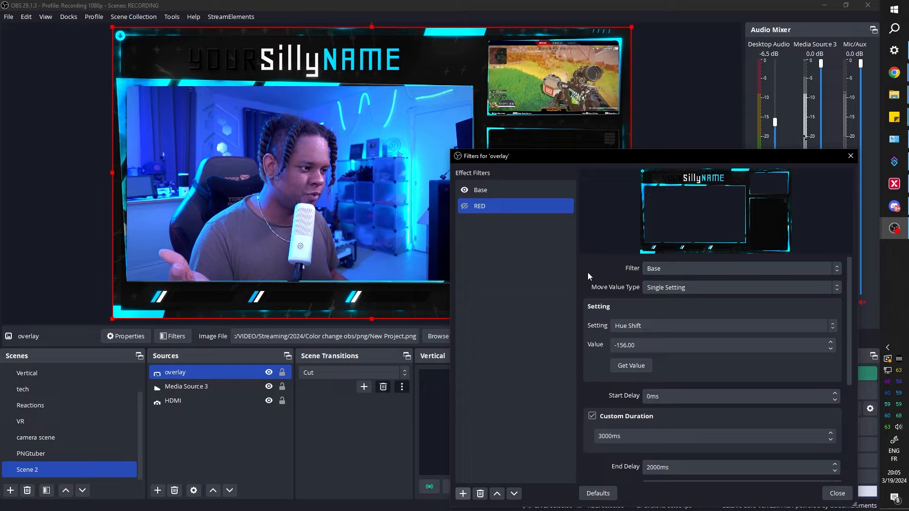
pyautogui.click(852, 158)
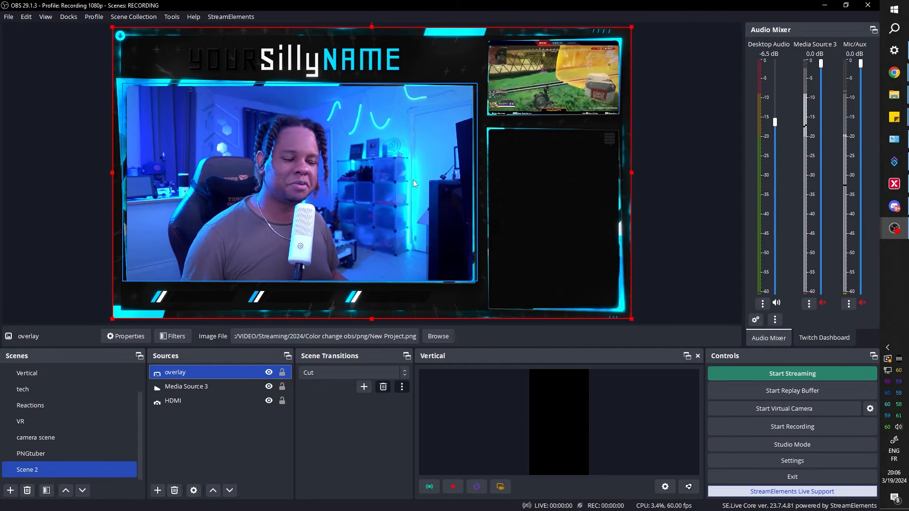
# Switch to Photopea and paste a merged copy of the entire visible overlay as a new layer
pyautogui.click(893, 72)
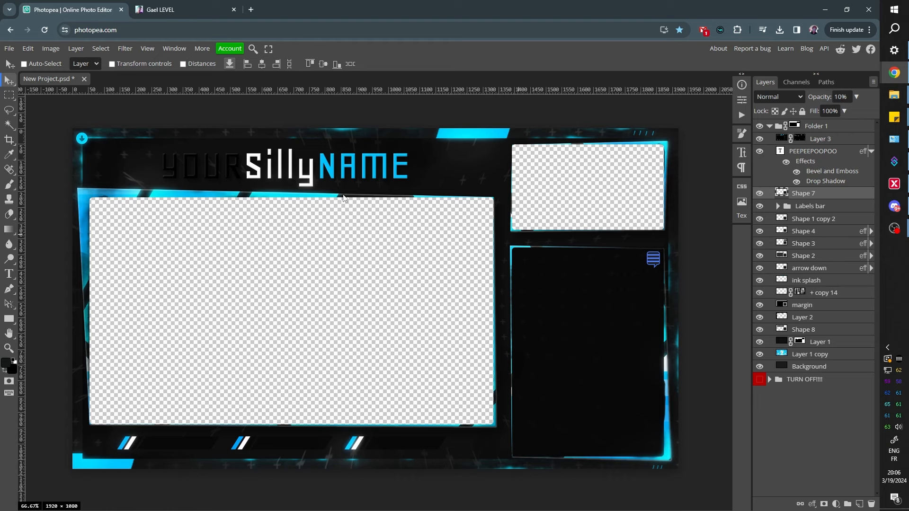
pyautogui.click(831, 132)
pyautogui.click(759, 126)
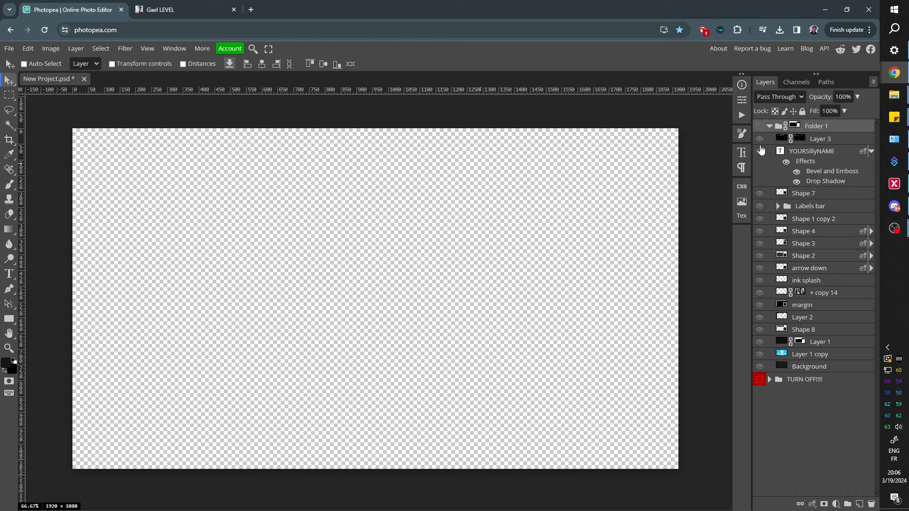
pyautogui.click(759, 126)
pyautogui.hotkey('ctrl', 'a')
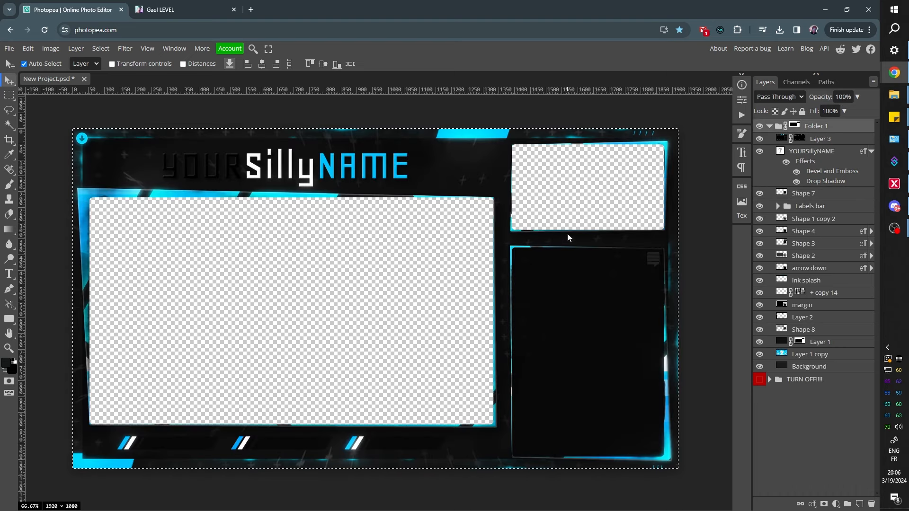
pyautogui.hotkey('ctrl', 'shift', 'c')
pyautogui.hotkey('ctrl', 'v')
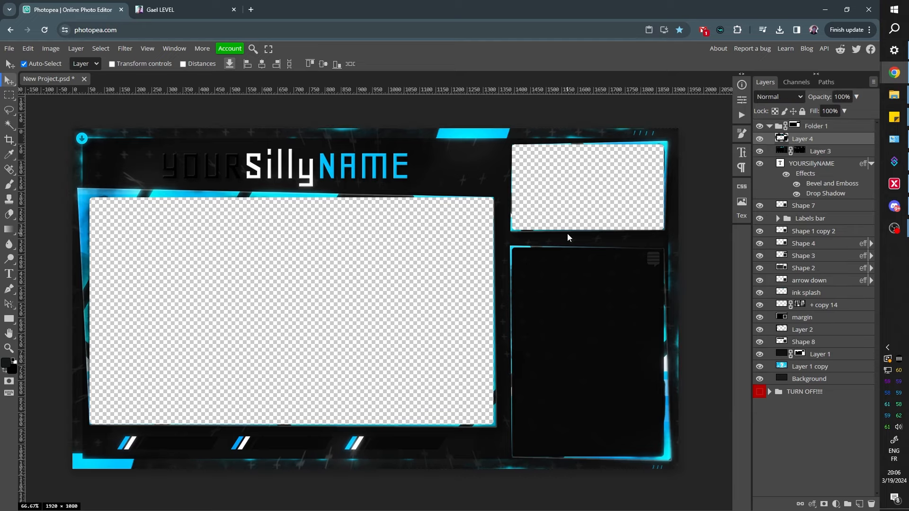
# Move the merged layer above Folder 1, and hide and collapse Folder 1
pyautogui.moveTo(808, 142); pyautogui.dragTo(814, 120)
pyautogui.click(759, 139)
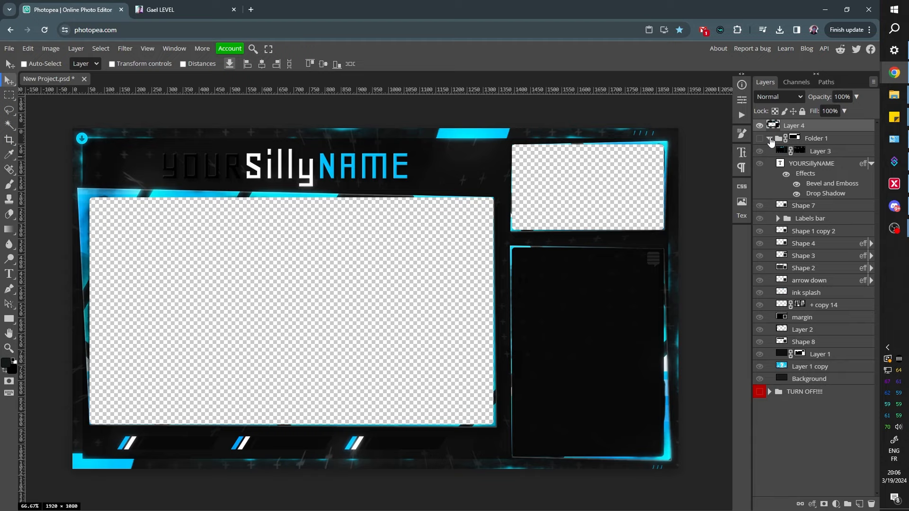
pyautogui.click(770, 139)
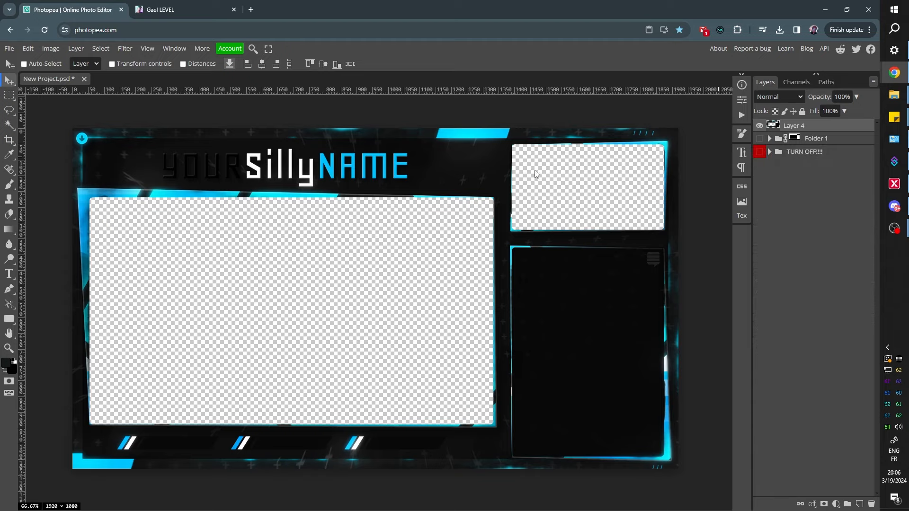
# Sample the bright blue accent at the overlay's upper edge for a Color Range selection on the merged layer
pyautogui.click(125, 49)
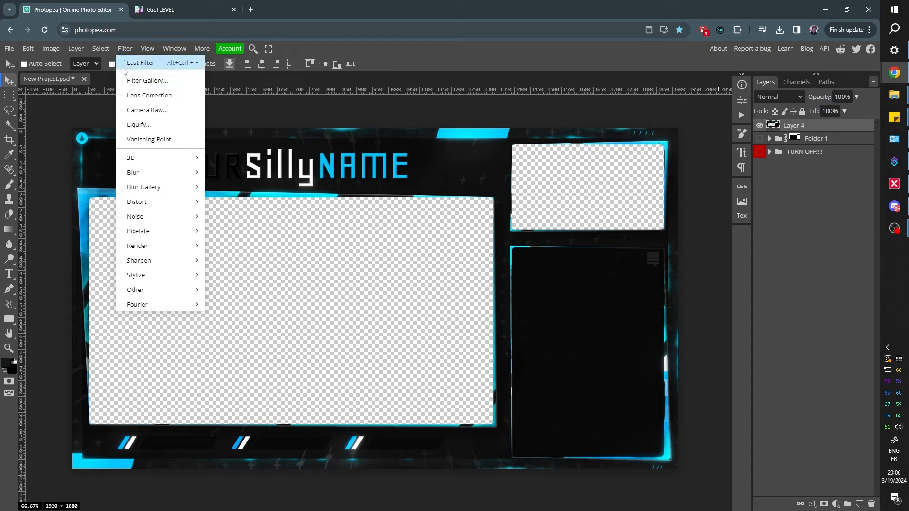
pyautogui.moveTo(97, 49)
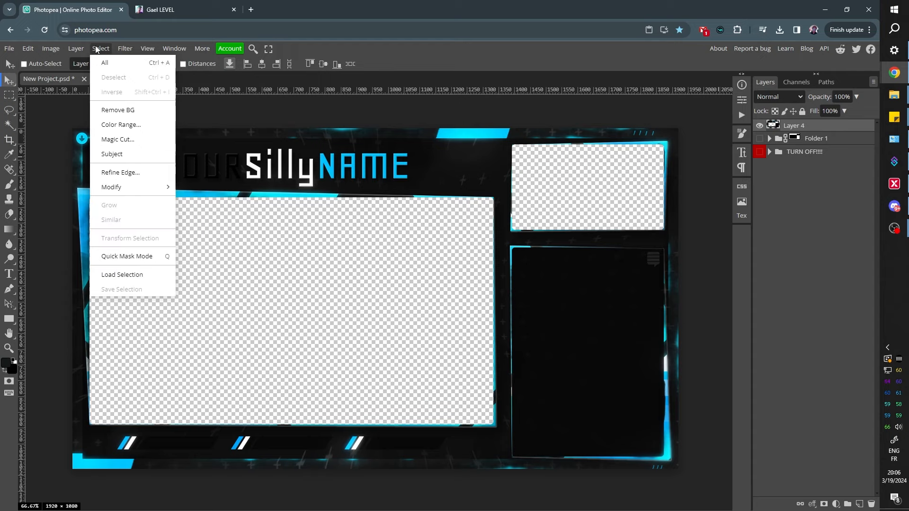
pyautogui.click(112, 125)
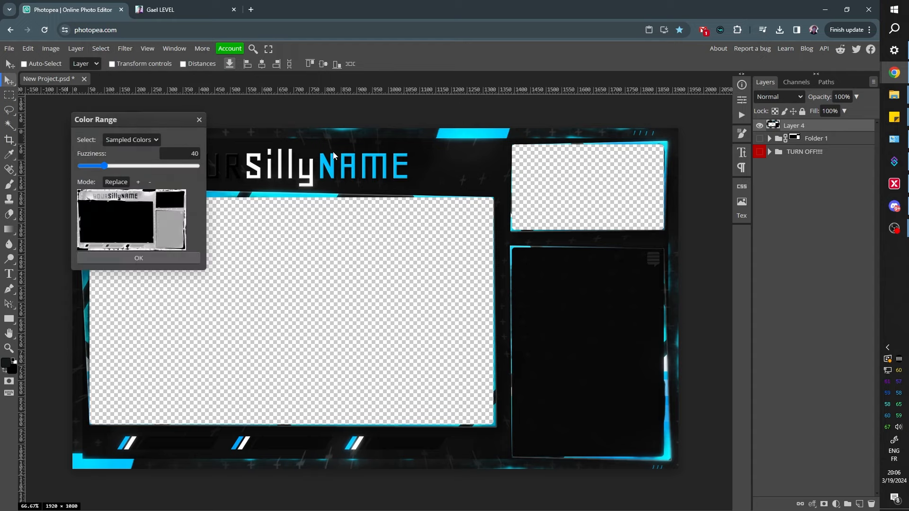
pyautogui.click(487, 136)
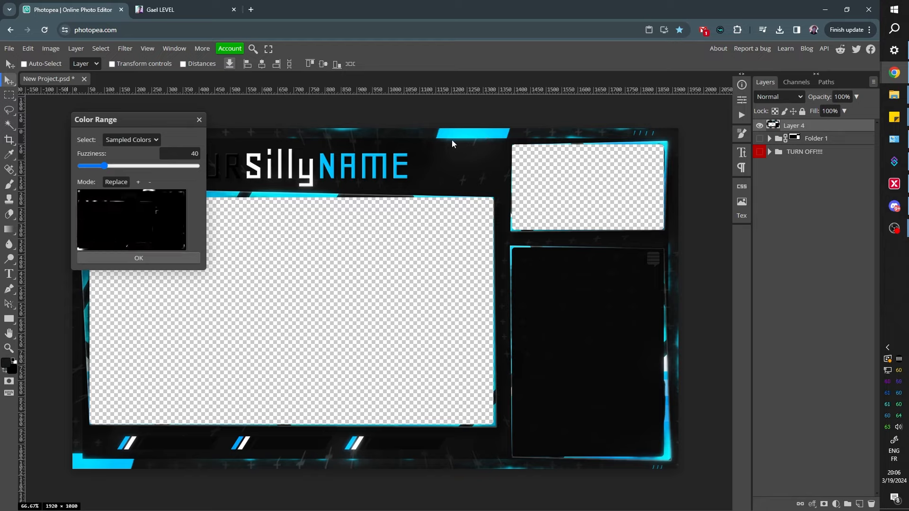
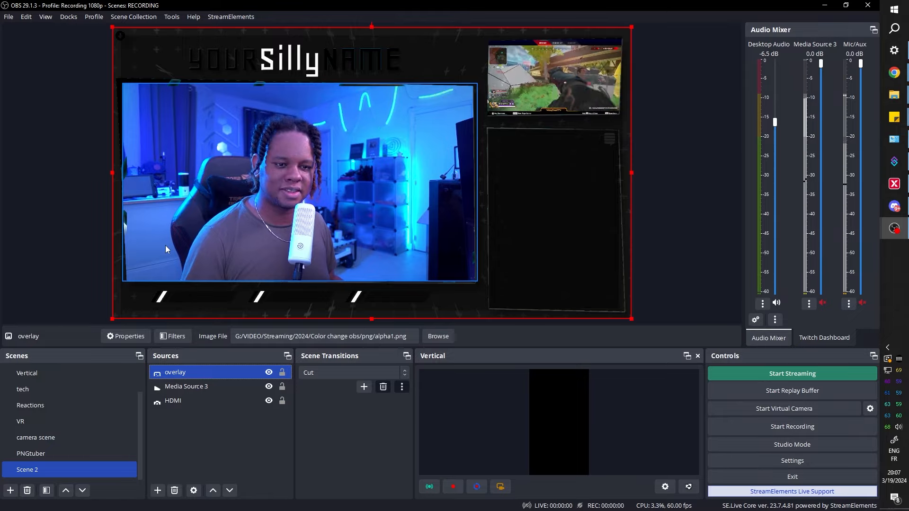
# Add a new visible Color Source to Scene 2 in OBS, keeping the suggested name
pyautogui.click(220, 434)
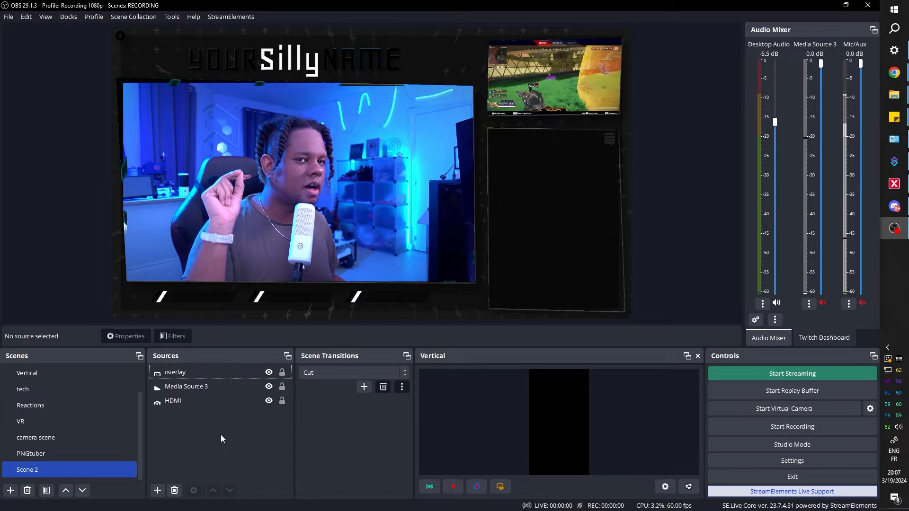
pyautogui.click(158, 490)
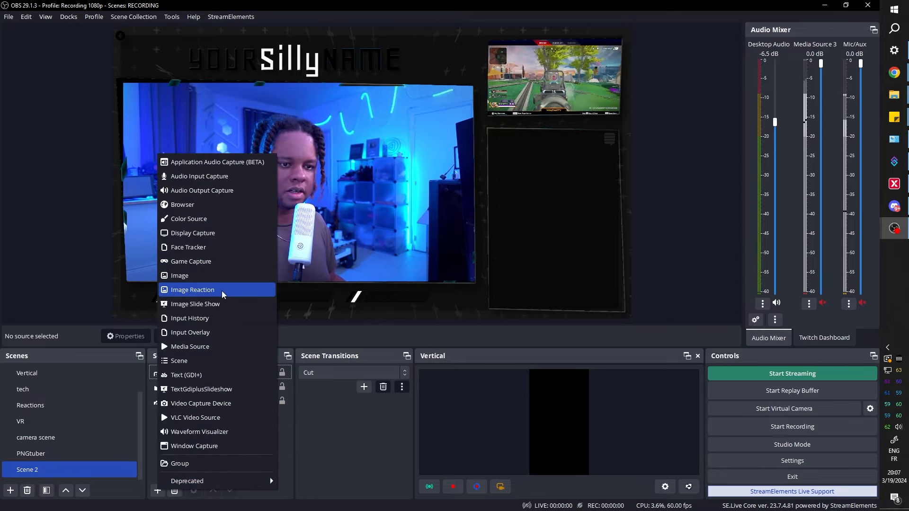
pyautogui.click(202, 217)
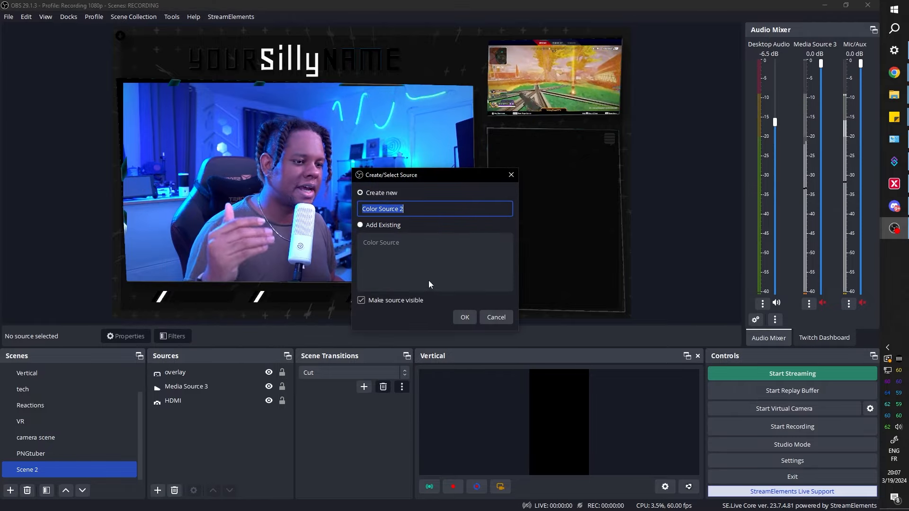
pyautogui.click(458, 319)
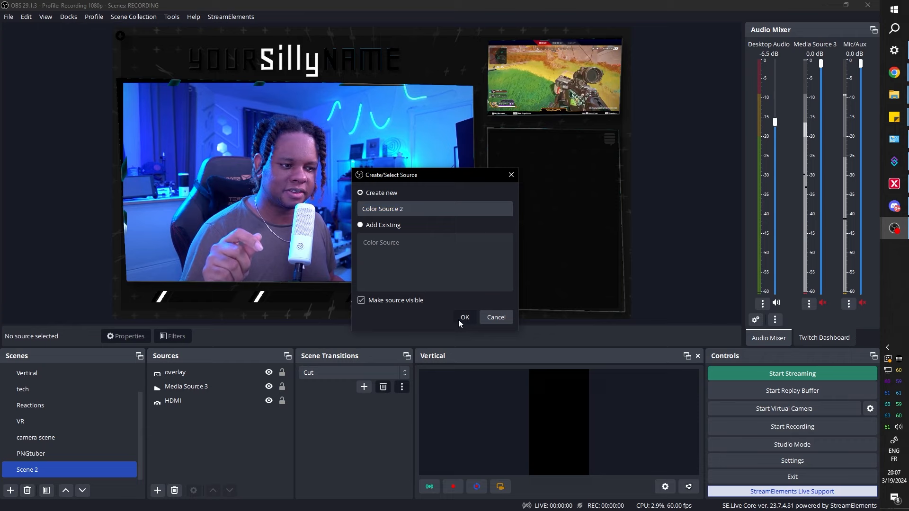
# Set the new color source's color to the basic light blue #00aaff
pyautogui.click(484, 259)
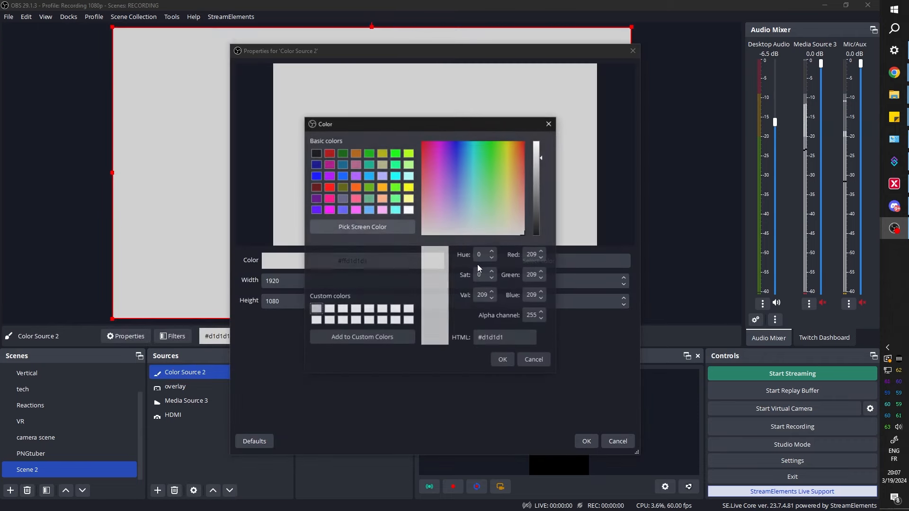
pyautogui.click(409, 189)
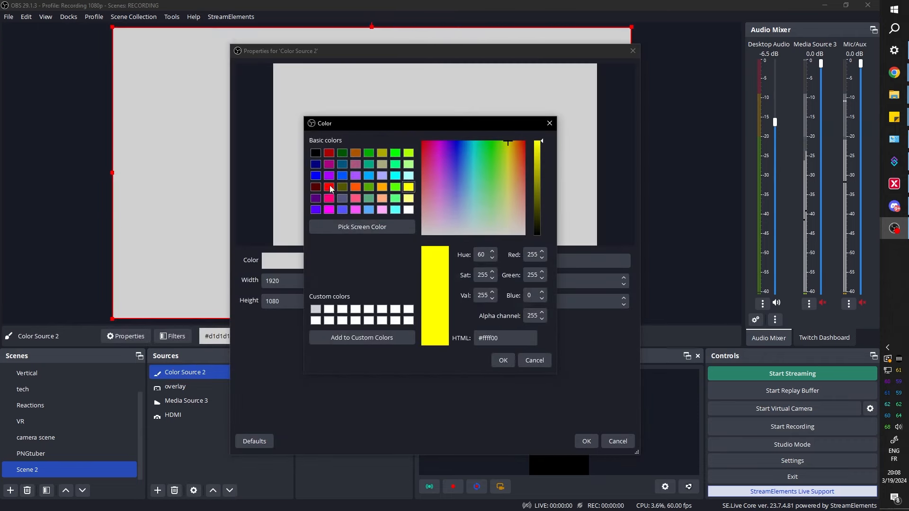
pyautogui.click(342, 176)
pyautogui.click(368, 176)
pyautogui.click(502, 361)
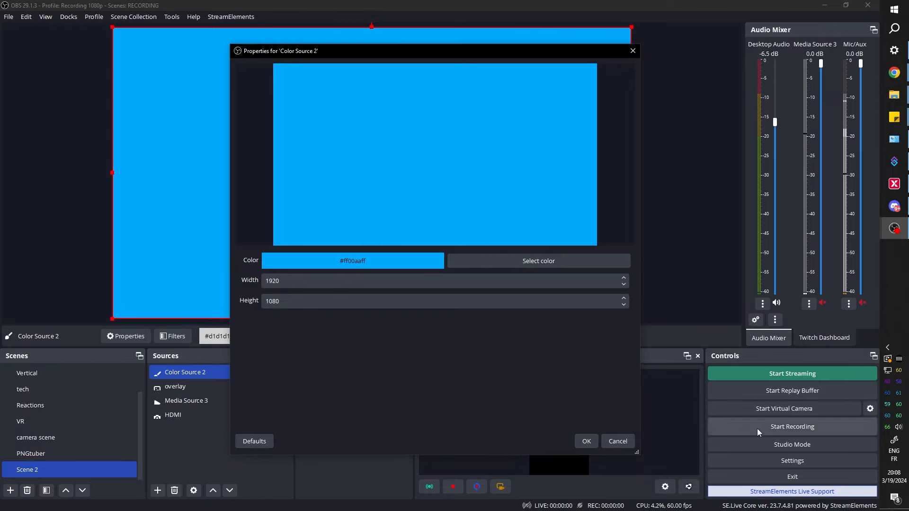
# Accept the color source's properties, move Color Source 2 beneath all other sources, and toggle its visibility to check the overlay accents
pyautogui.click(586, 441)
pyautogui.moveTo(204, 372); pyautogui.dragTo(205, 434)
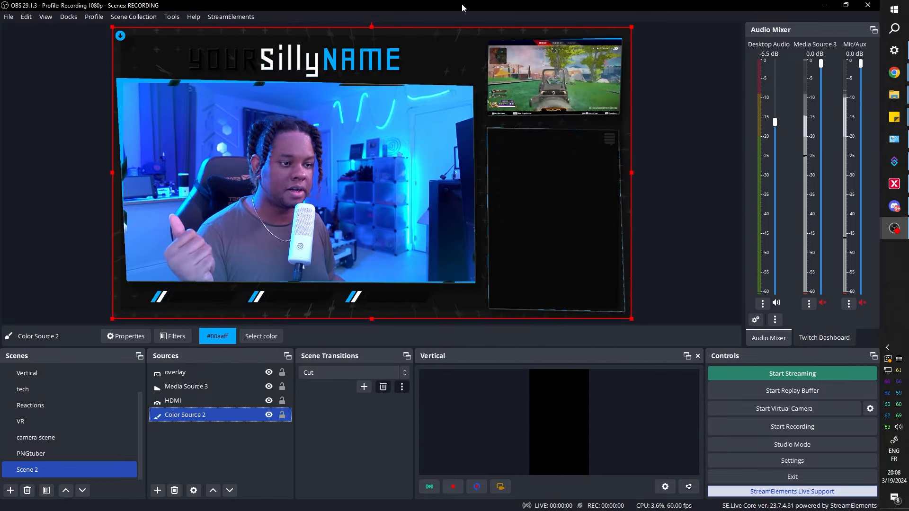
pyautogui.click(269, 415)
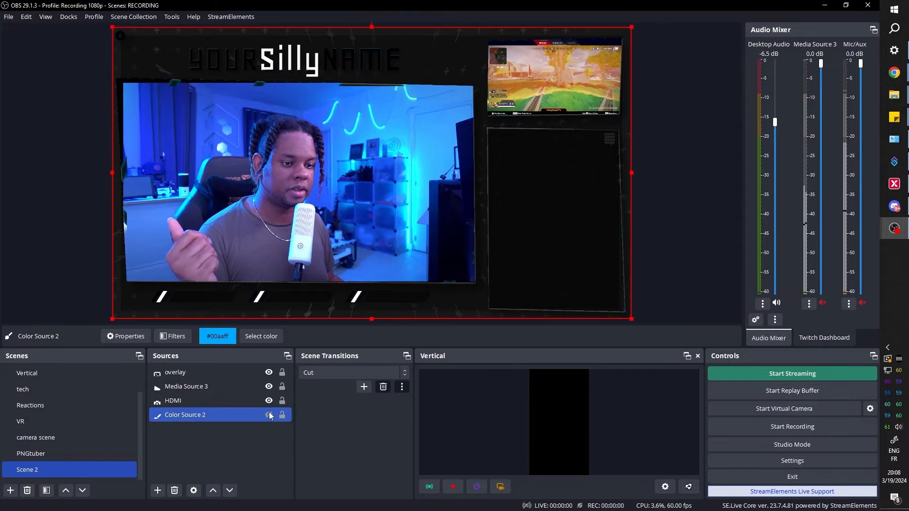
pyautogui.click(269, 415)
pyautogui.click(269, 415)
pyautogui.click(269, 416)
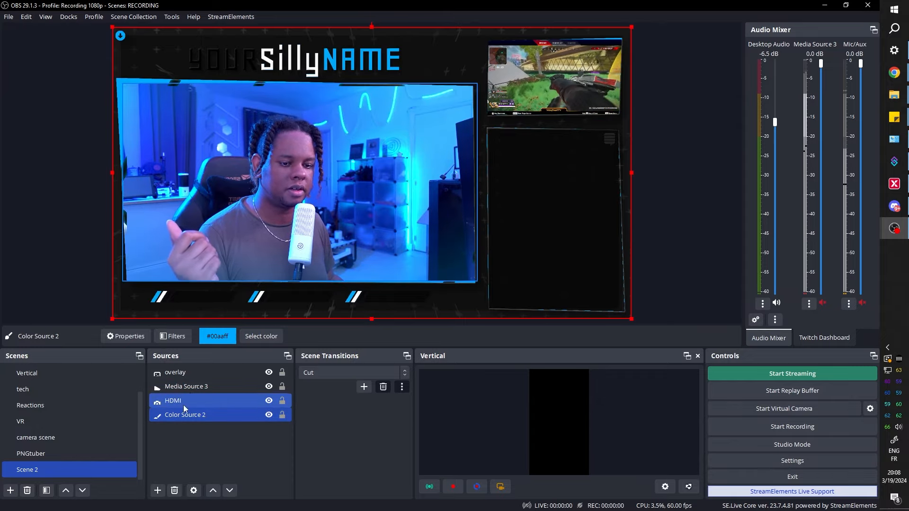
# Set Color Source 2's color to the basic red #ff0000
pyautogui.click(261, 336)
pyautogui.click(333, 191)
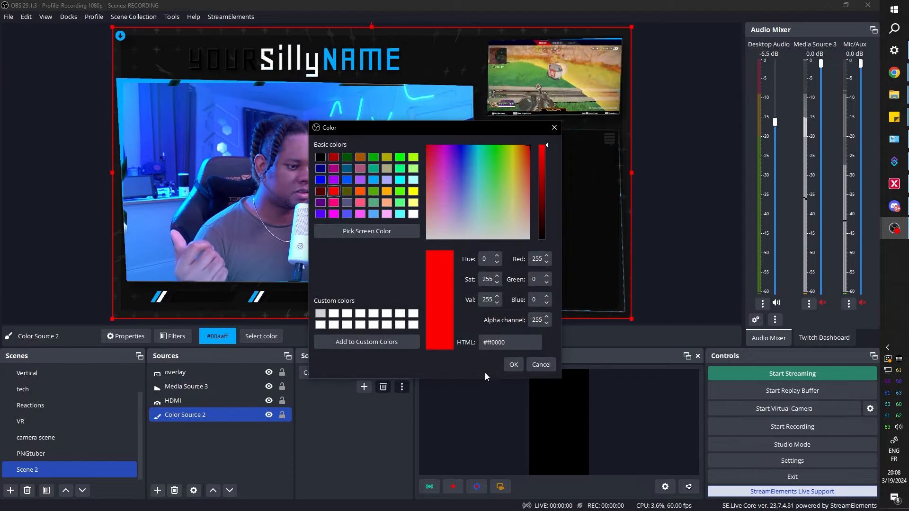
pyautogui.click(514, 364)
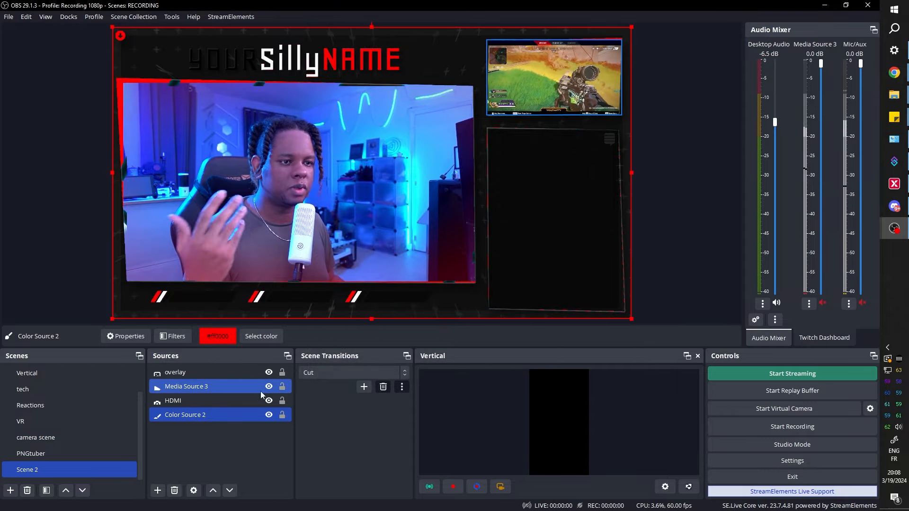
pyautogui.keyDown('ctrl'); pyautogui.click(238, 405); pyautogui.keyUp('ctrl')
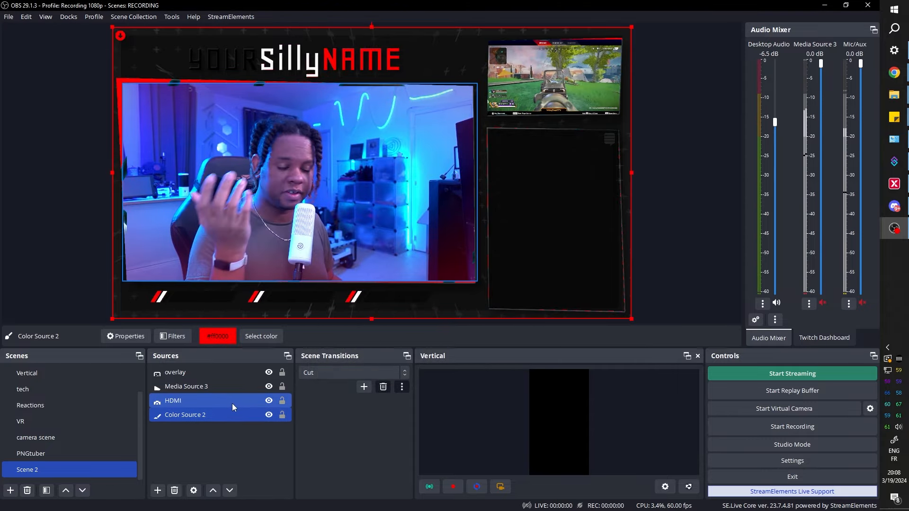
pyautogui.click(192, 417)
# Switch to Streamer.bot and shrink its window over OBS so the overlay preview stays largely in view
pyautogui.click(890, 160)
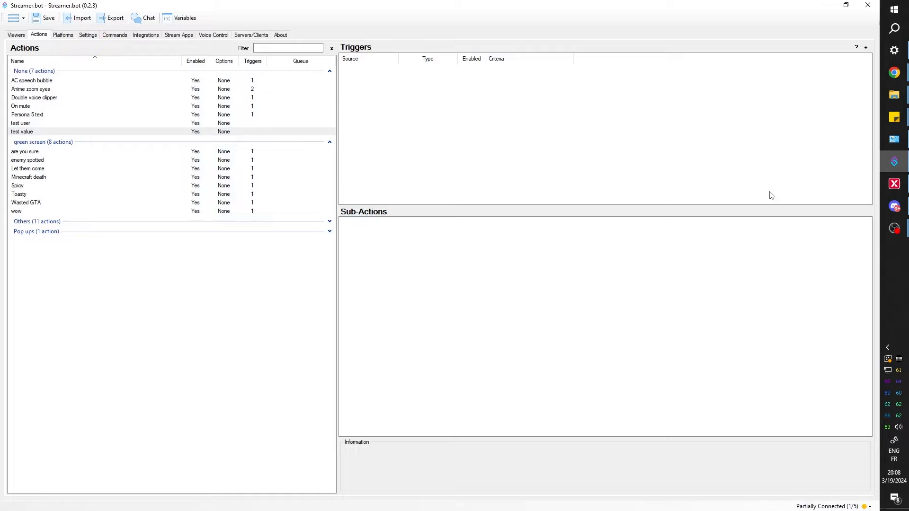
pyautogui.moveTo(323, 9); pyautogui.dragTo(586, 128)
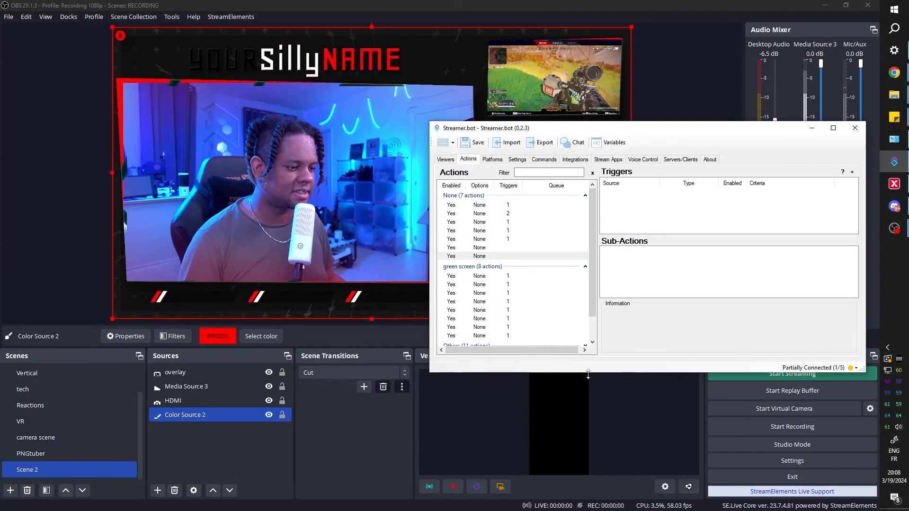
pyautogui.moveTo(588, 374); pyautogui.dragTo(589, 430)
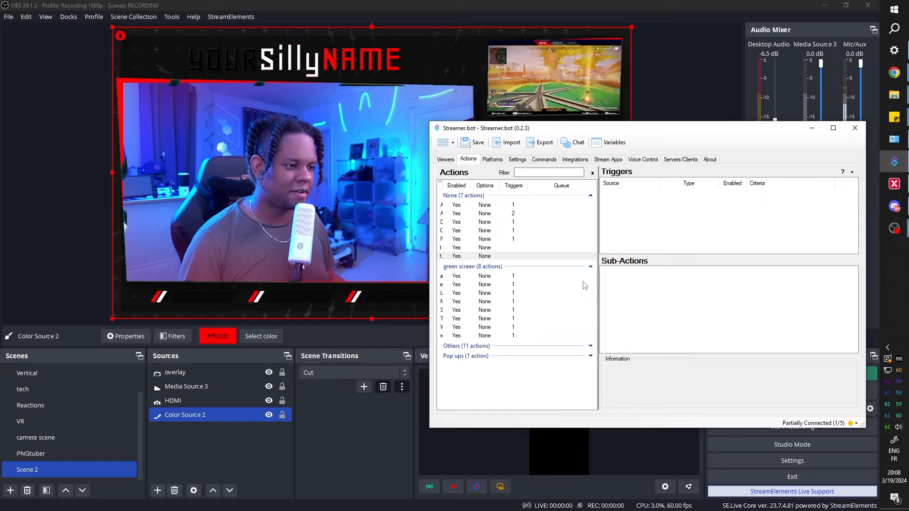
# Add a new enabled action named for the color change, with no group and the default queue
pyautogui.rightClick(489, 377)
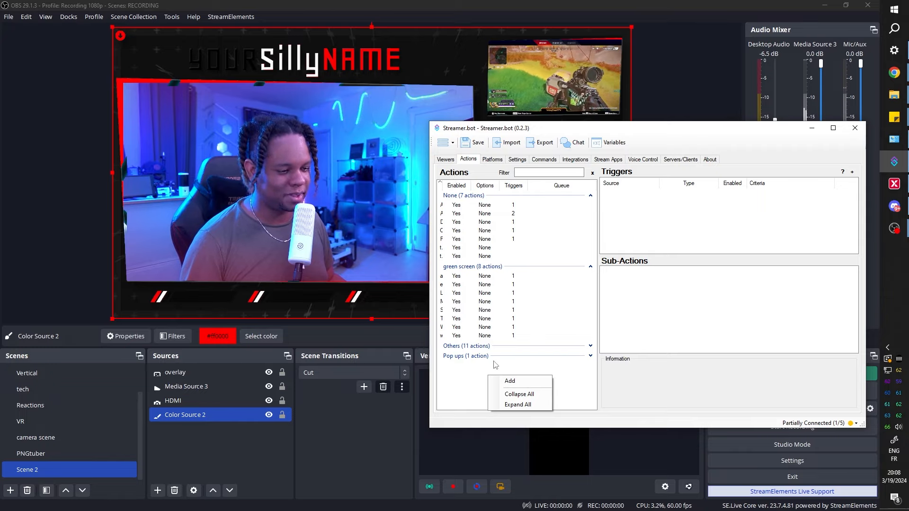
pyautogui.click(505, 381)
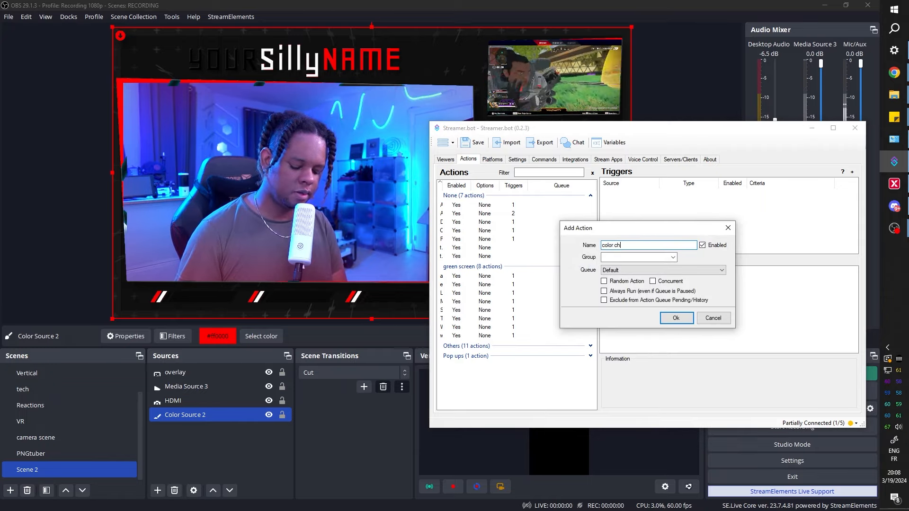
pyautogui.press('Return')
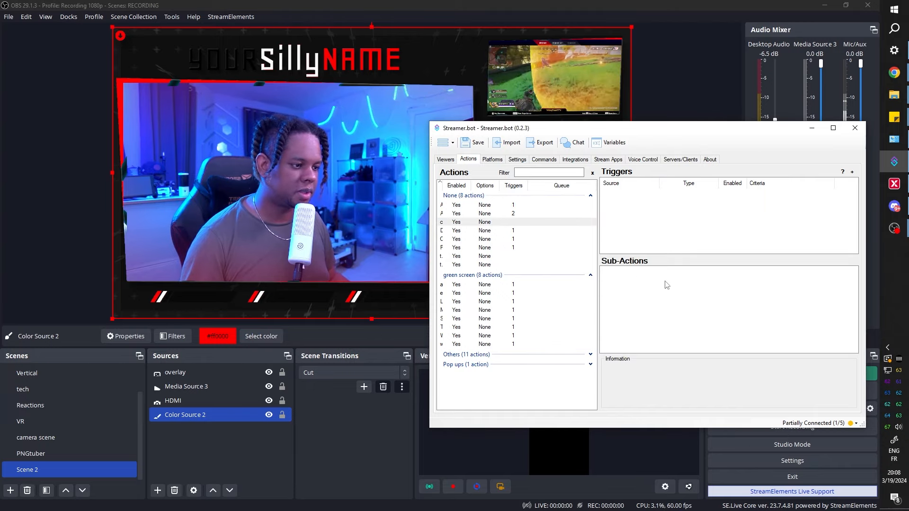
# Add an OBS Set Color Source Color sub-action that targets Color Source 2 in Scene 2
pyautogui.rightClick(666, 284)
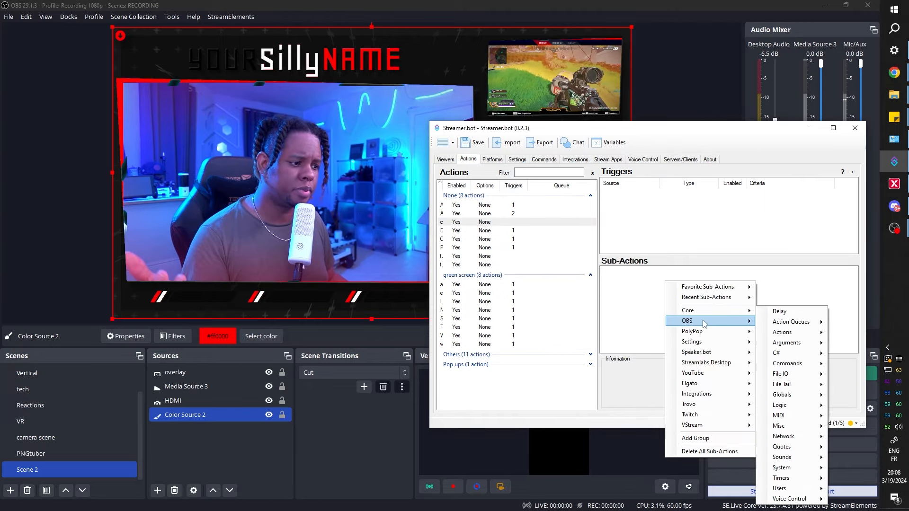
pyautogui.moveTo(703, 324)
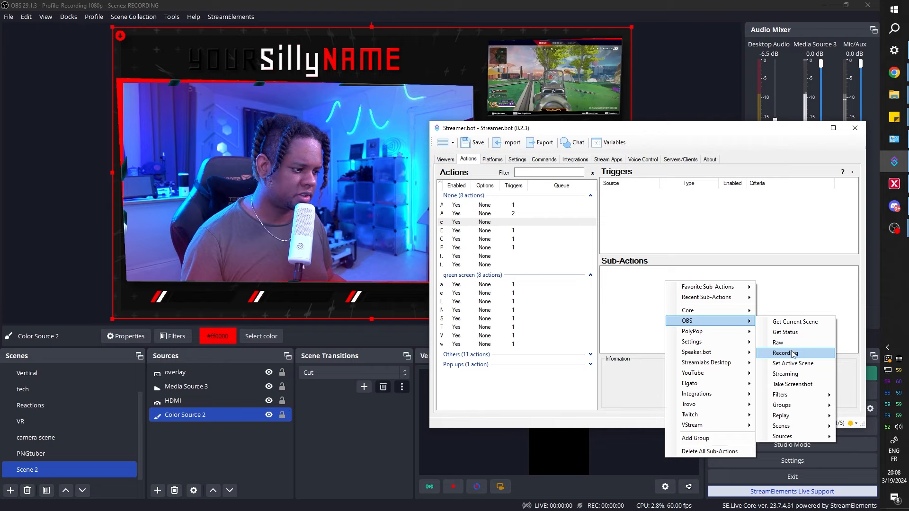
pyautogui.moveTo(788, 438)
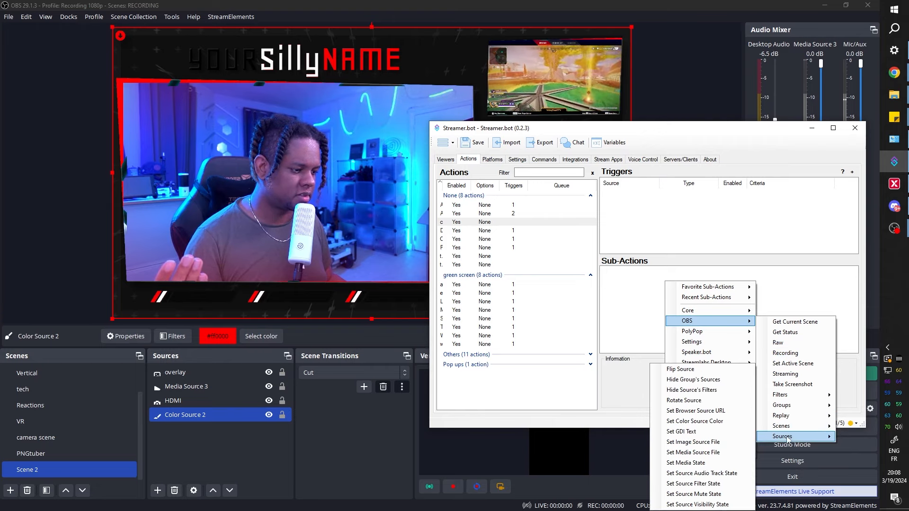
pyautogui.click(701, 425)
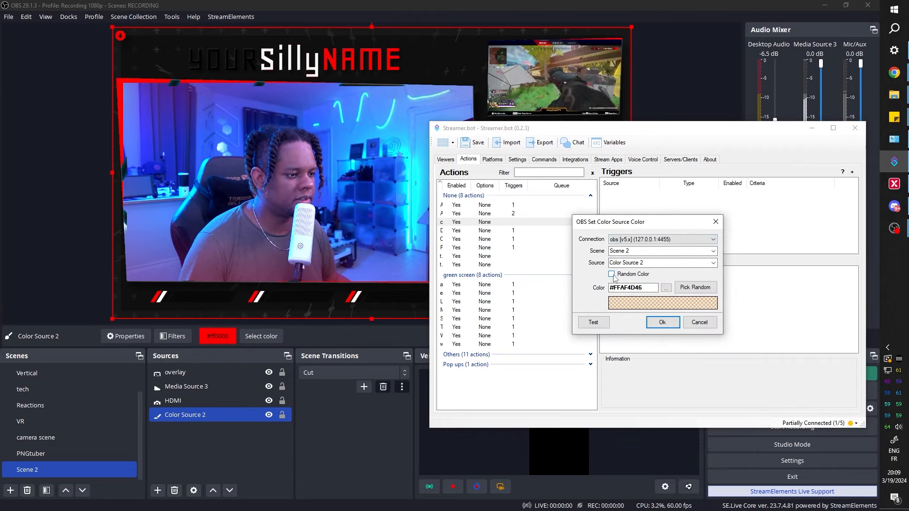
# Enable Random Color in the sub-action and test it repeatedly against the overlay accents in OBS
pyautogui.click(593, 323)
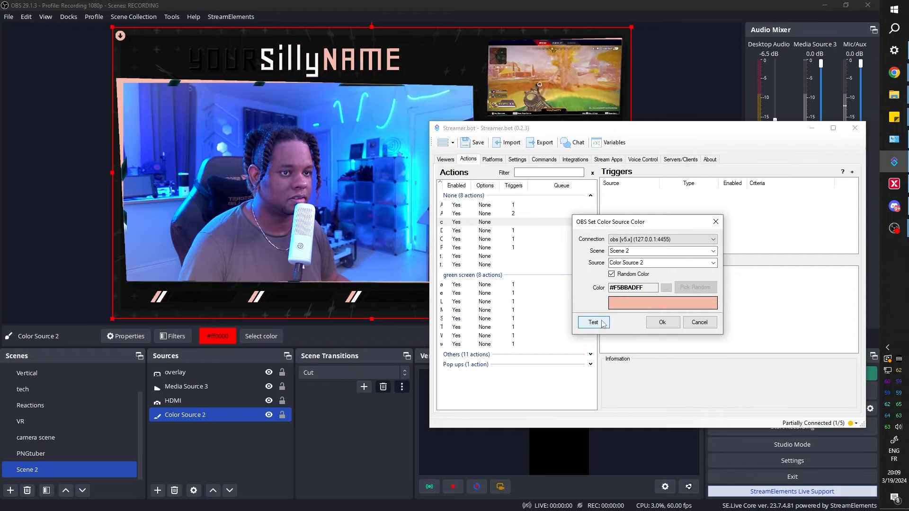
pyautogui.click(593, 322)
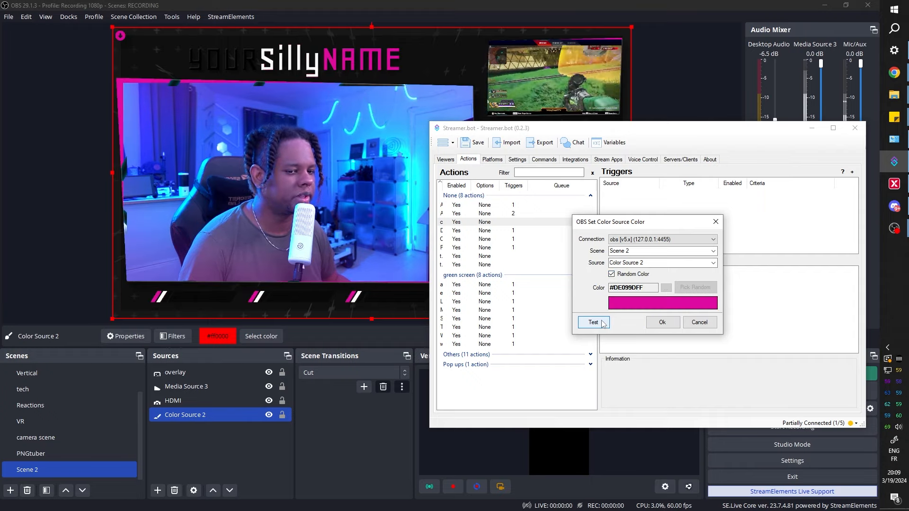
pyautogui.click(593, 322)
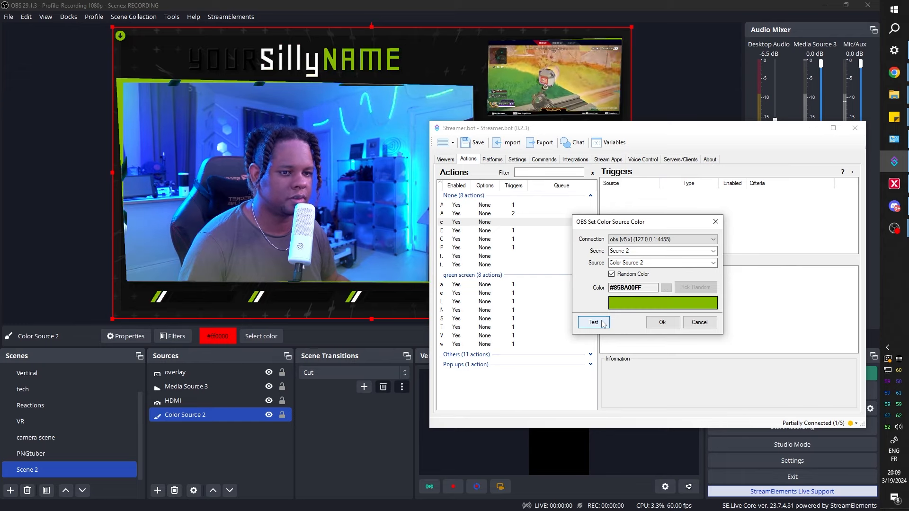
pyautogui.click(593, 322)
pyautogui.click(602, 323)
pyautogui.click(603, 323)
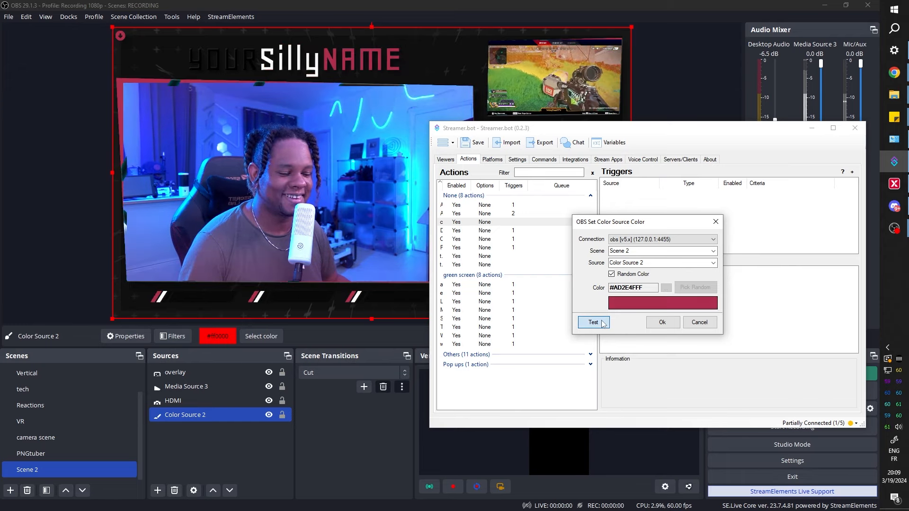
pyautogui.click(603, 323)
pyautogui.click(603, 323)
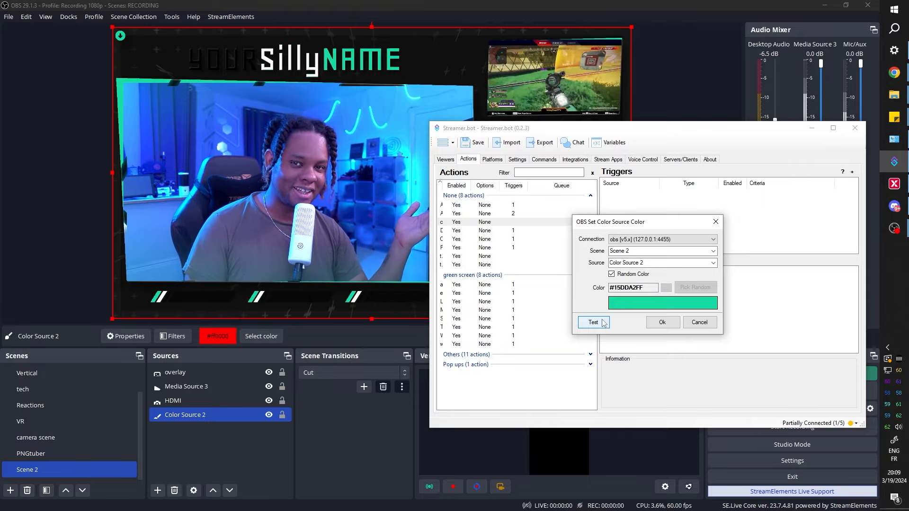
pyautogui.click(603, 324)
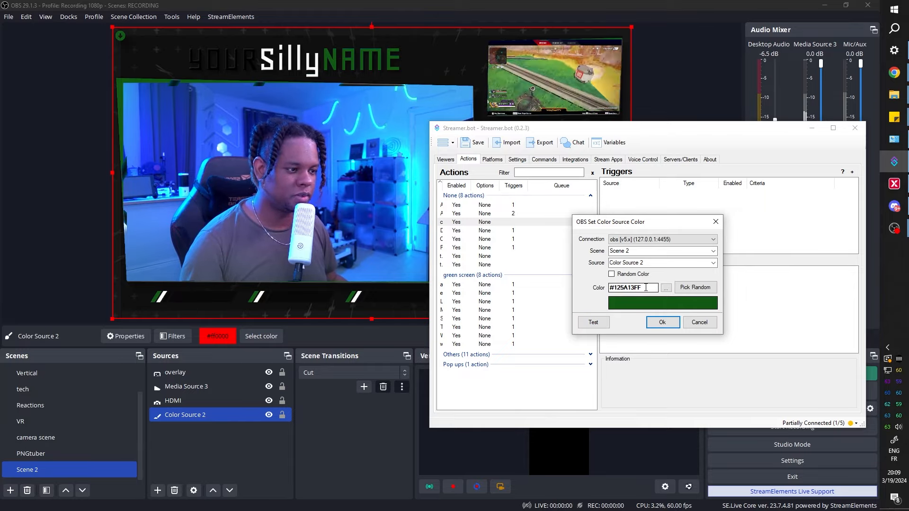
# Give the sub-action the fixed red #FF0000 with Random Color off, and save it
pyautogui.click(666, 288)
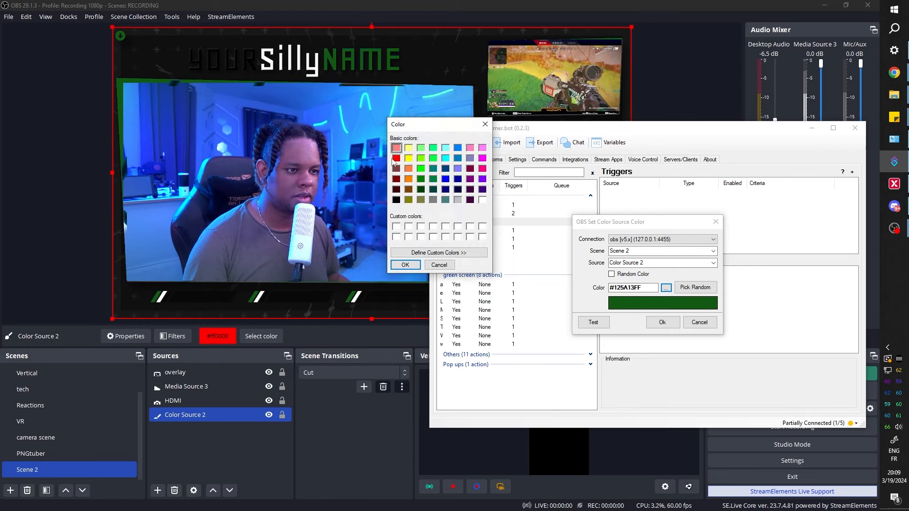
pyautogui.click(413, 267)
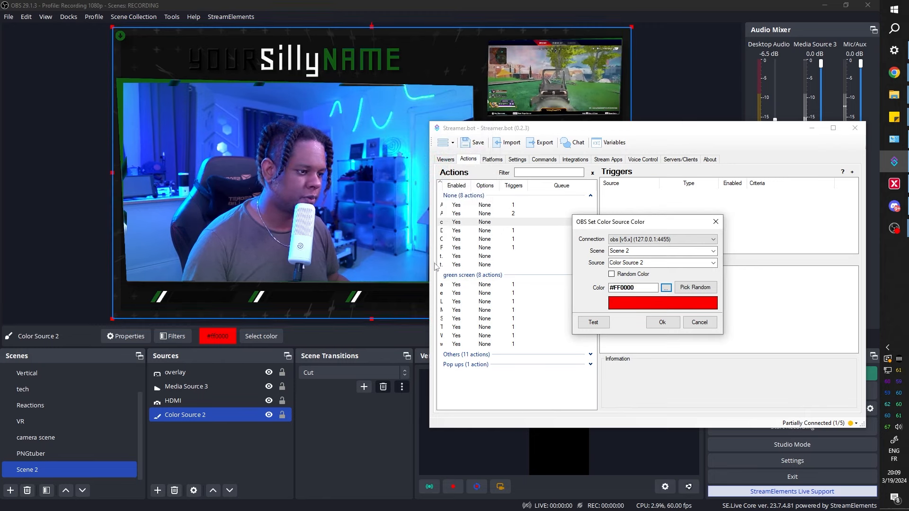
pyautogui.click(662, 322)
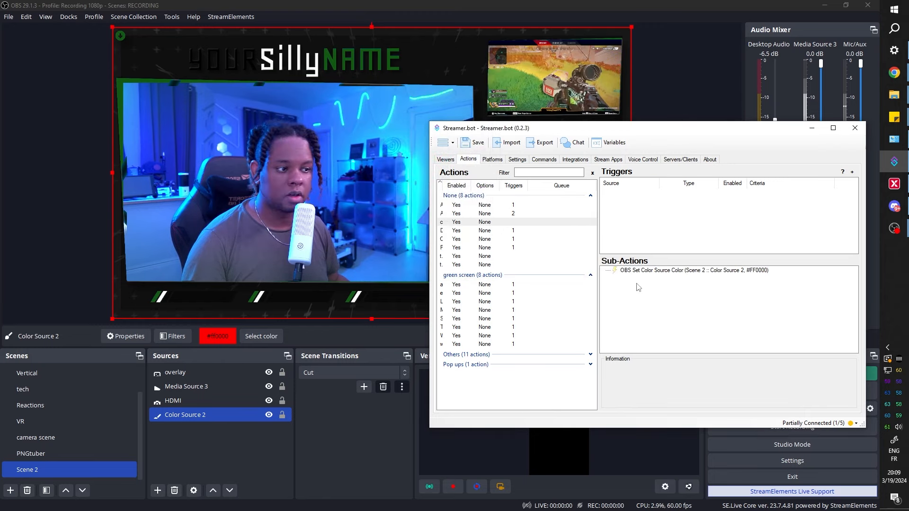
pyautogui.rightClick(633, 207)
pyautogui.moveTo(686, 281)
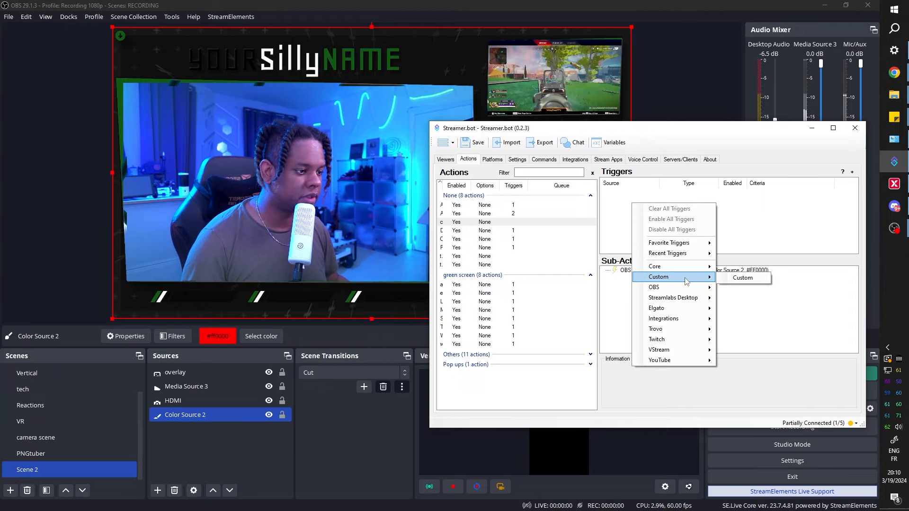
pyautogui.moveTo(694, 298)
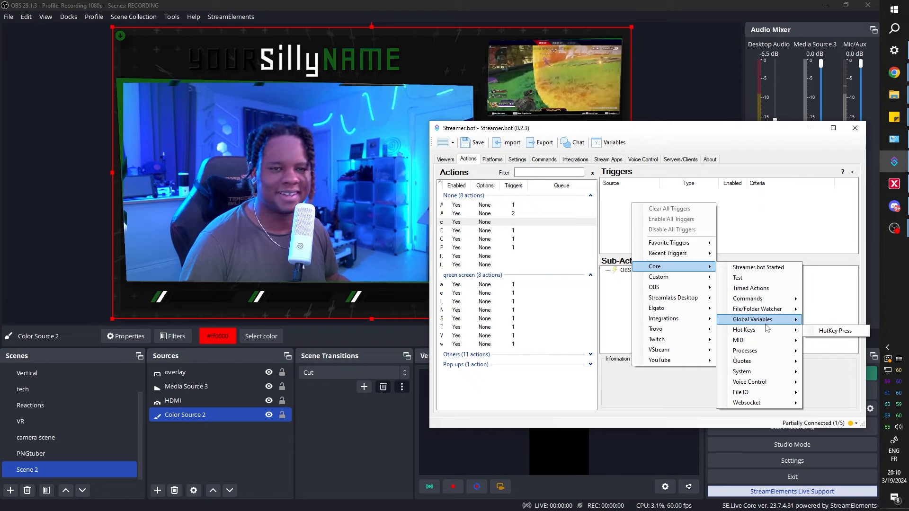
pyautogui.moveTo(675, 310)
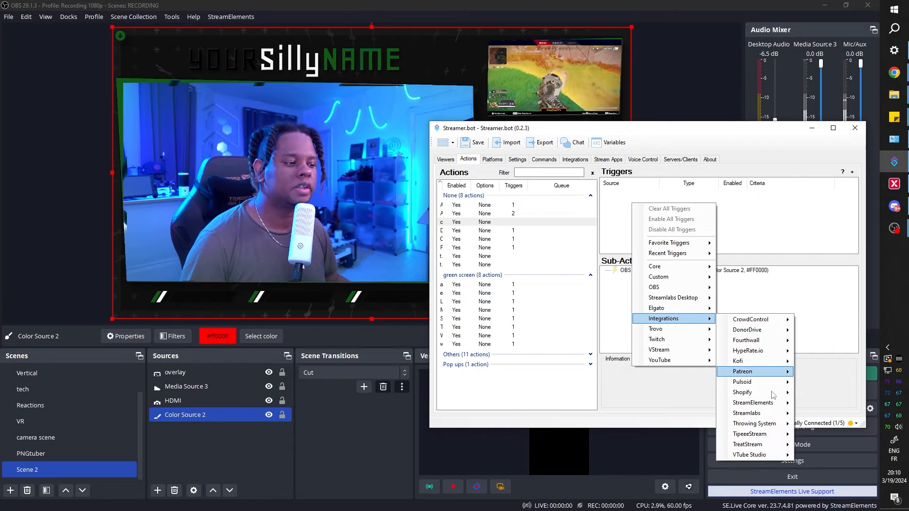
pyautogui.moveTo(763, 386)
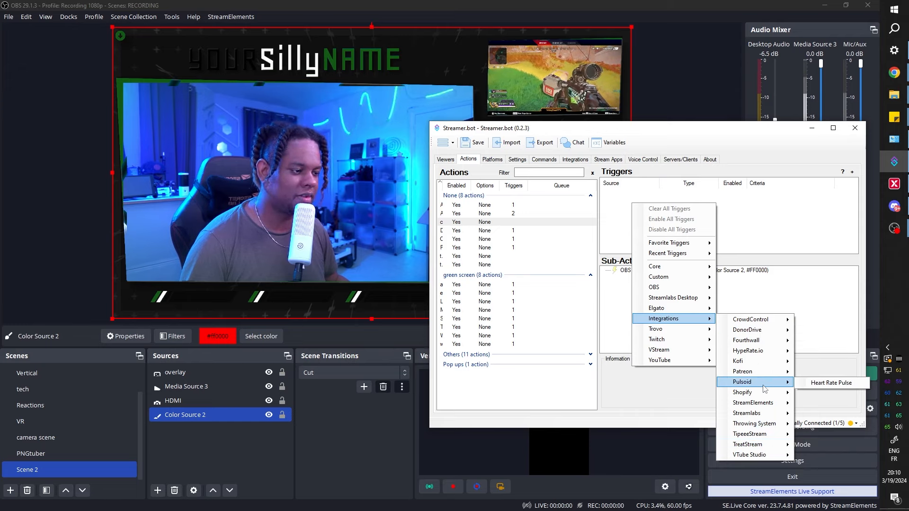
pyautogui.moveTo(672, 339)
pyautogui.moveTo(763, 350)
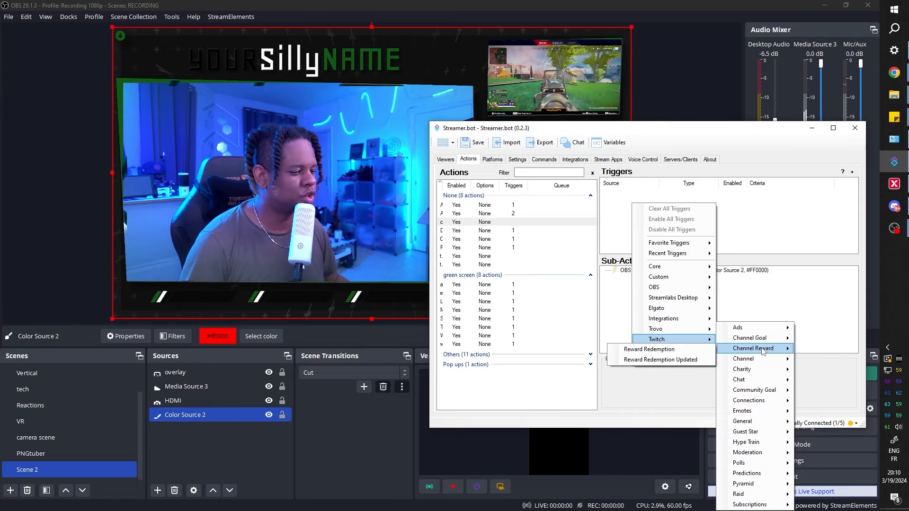
pyautogui.click(692, 351)
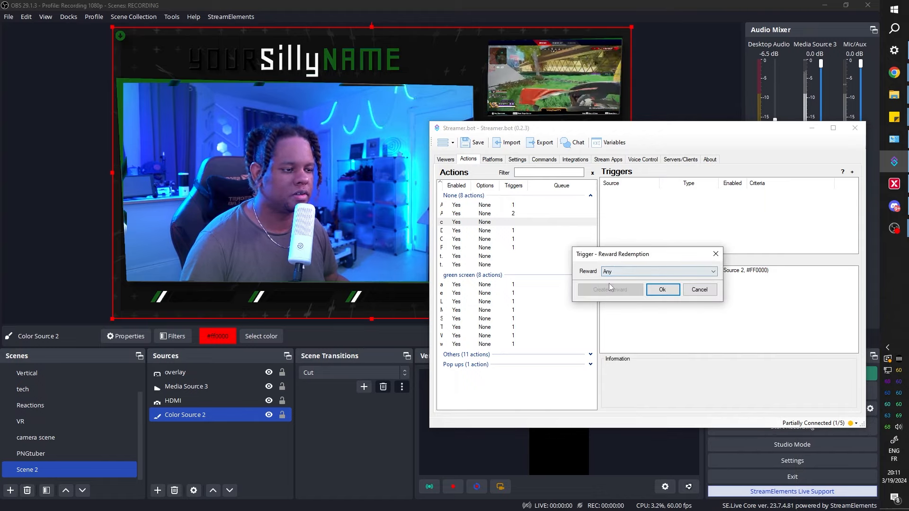
pyautogui.click(698, 289)
# Log the Twitch broadcaster account in to Streamer.bot through the browser and return to Streamer.bot
pyautogui.click(492, 159)
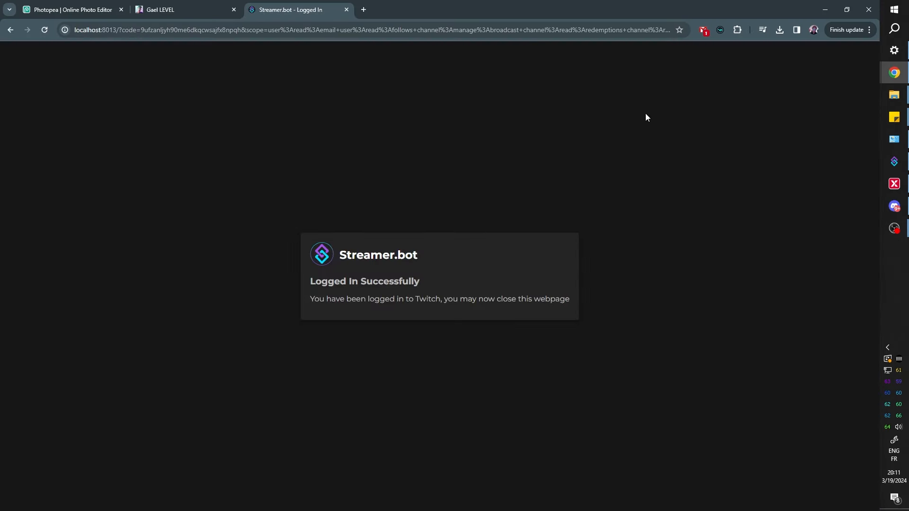
pyautogui.click(827, 10)
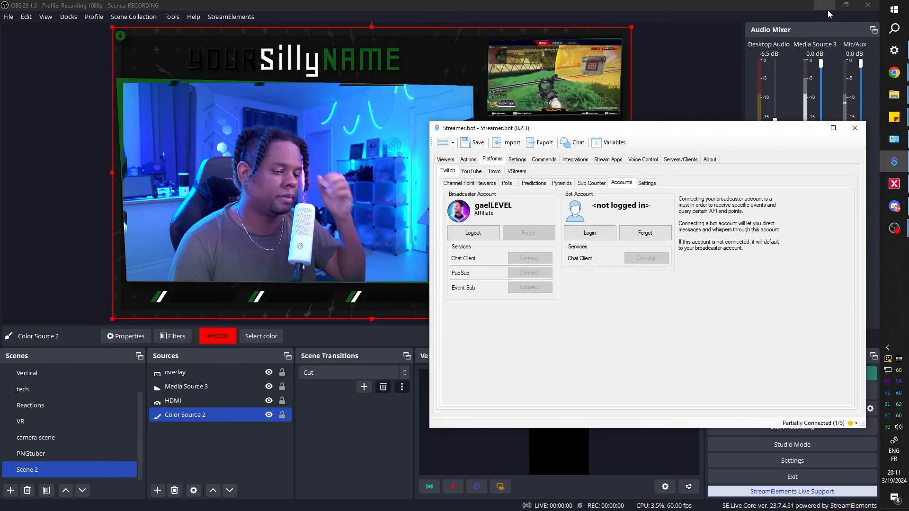
# Add a Twitch Channel Reward Redemption trigger to the color action and start a new reward titled "RED! DELETE"
pyautogui.click(466, 159)
pyautogui.rightClick(675, 209)
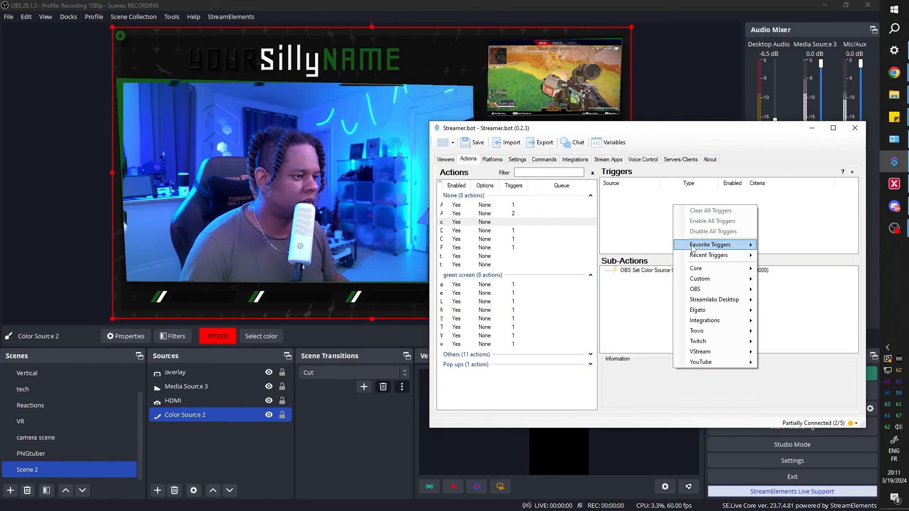
pyautogui.moveTo(700, 341)
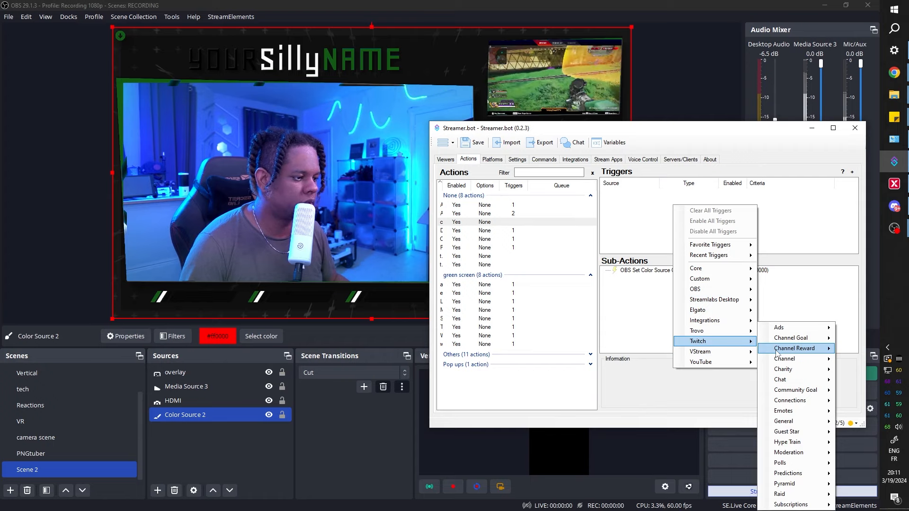
pyautogui.click(852, 349)
pyautogui.click(607, 289)
pyautogui.write('RED! DELET')
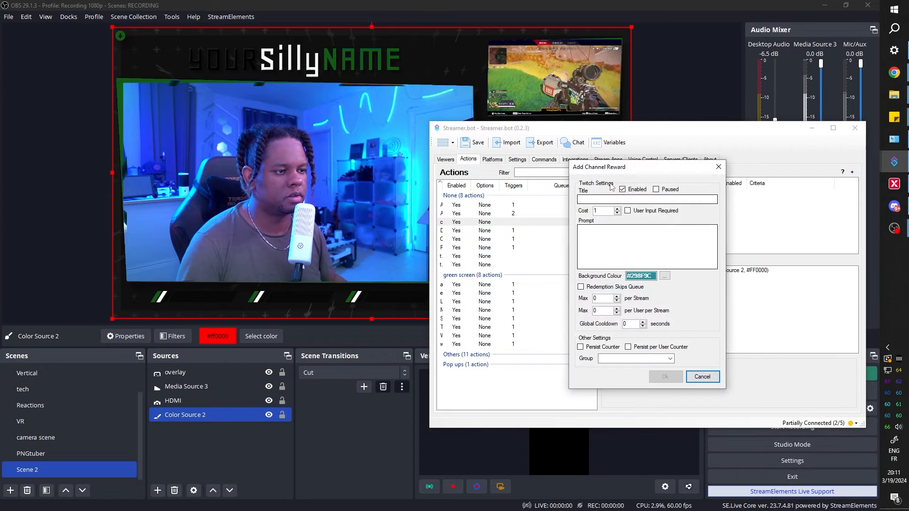
pyautogui.write('E')
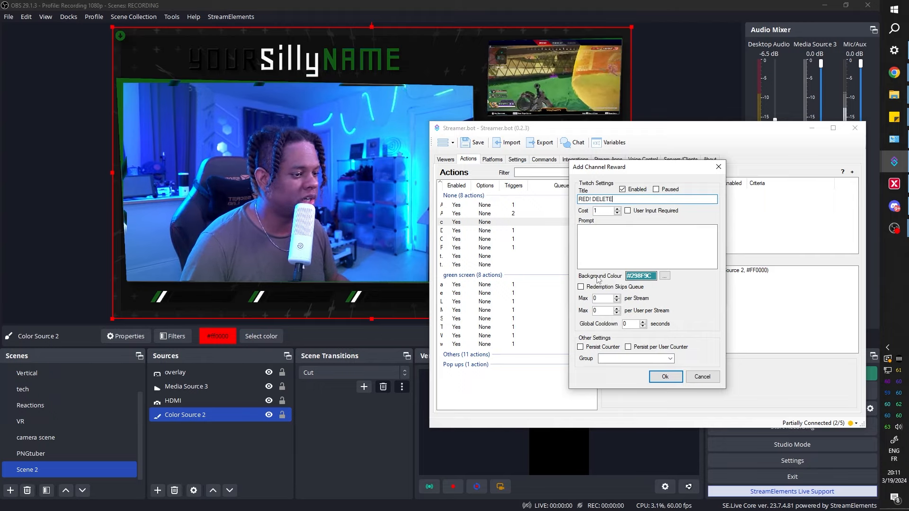
# Give the new reward the background color #FF0000, save it, and confirm the reward redemption trigger
pyautogui.click(664, 276)
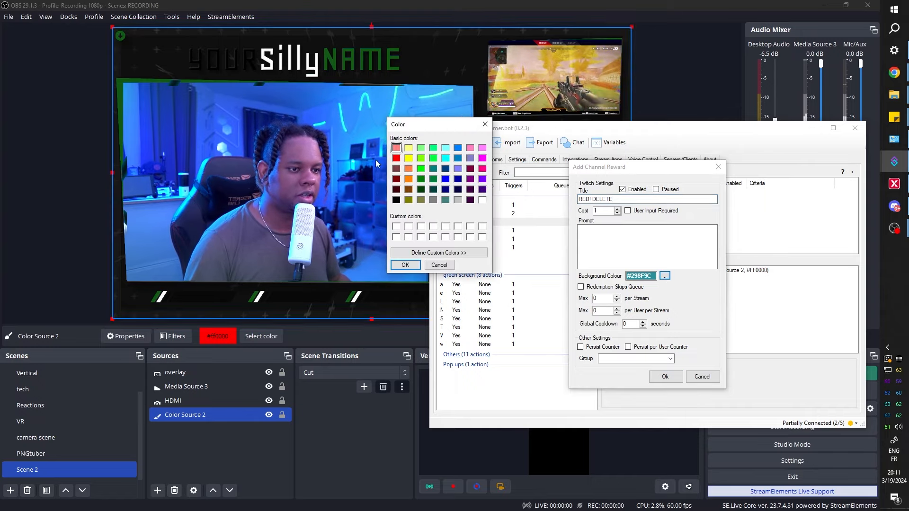
pyautogui.click(396, 158)
pyautogui.click(405, 265)
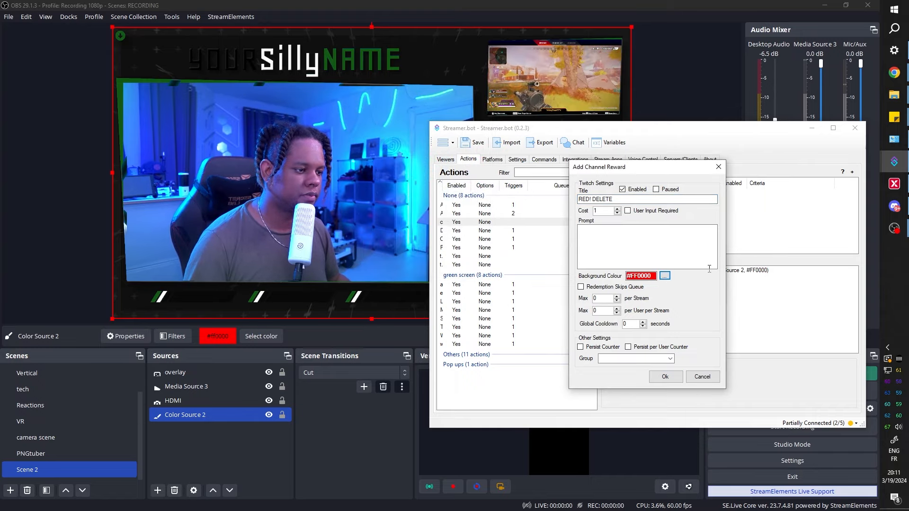
pyautogui.click(665, 377)
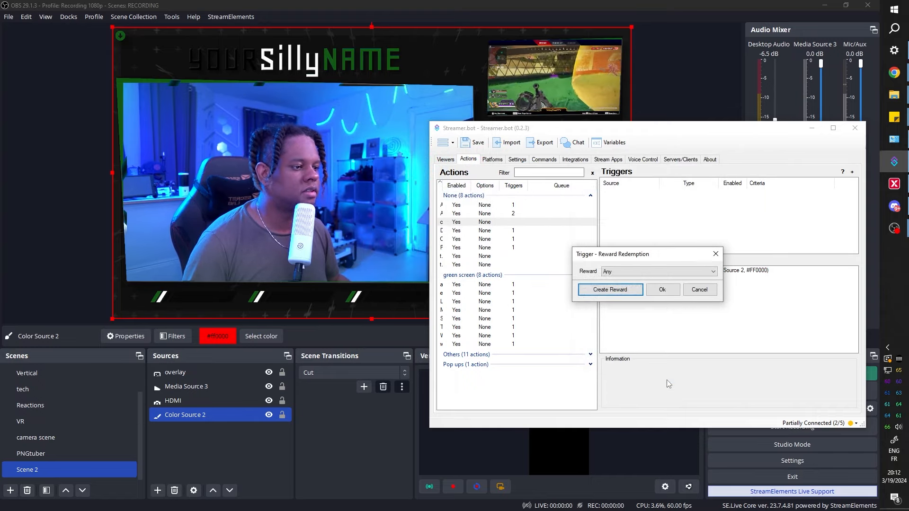
pyautogui.click(663, 289)
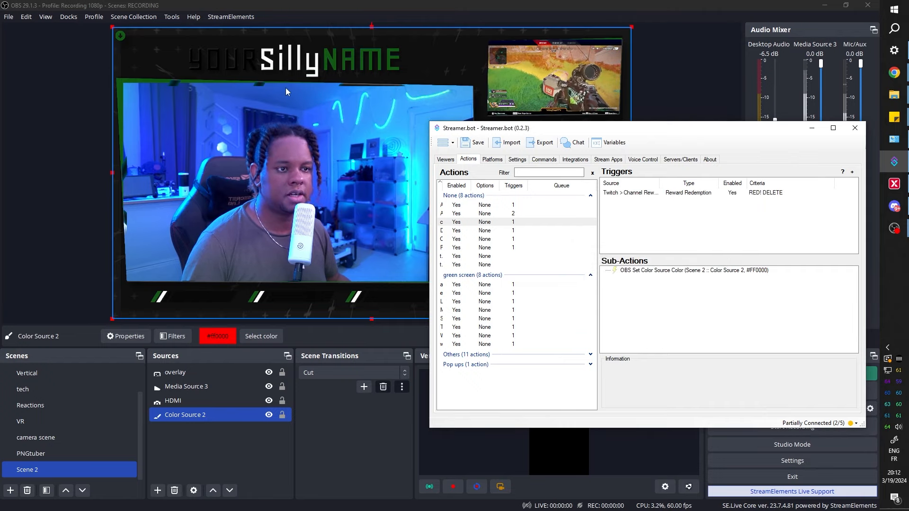
# Redeem the RED! DELETE reward in the Twitch pop-out chat to test the recoloring, and return to OBS
pyautogui.click(44, 17)
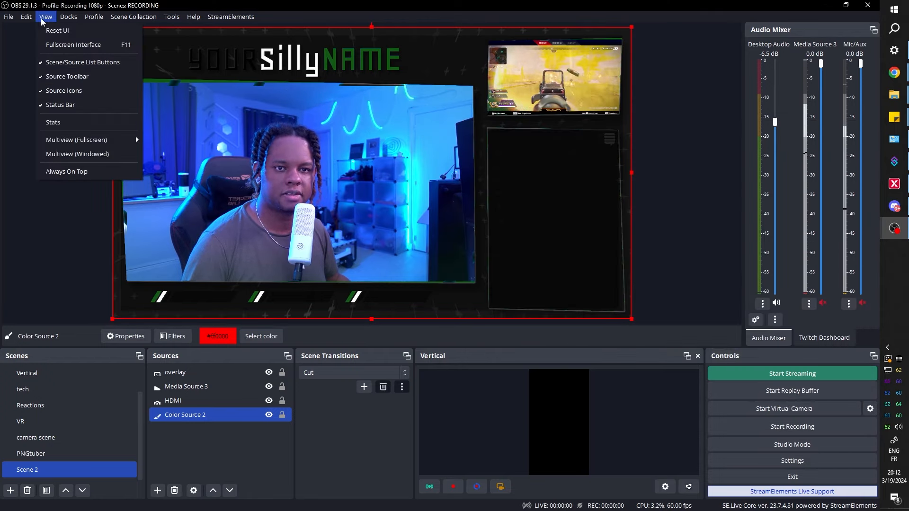
pyautogui.click(60, 56)
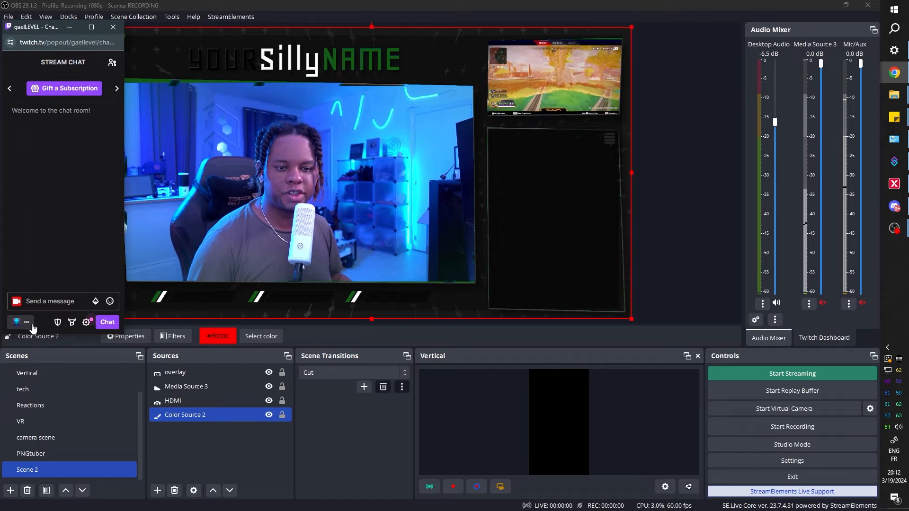
pyautogui.click(18, 322)
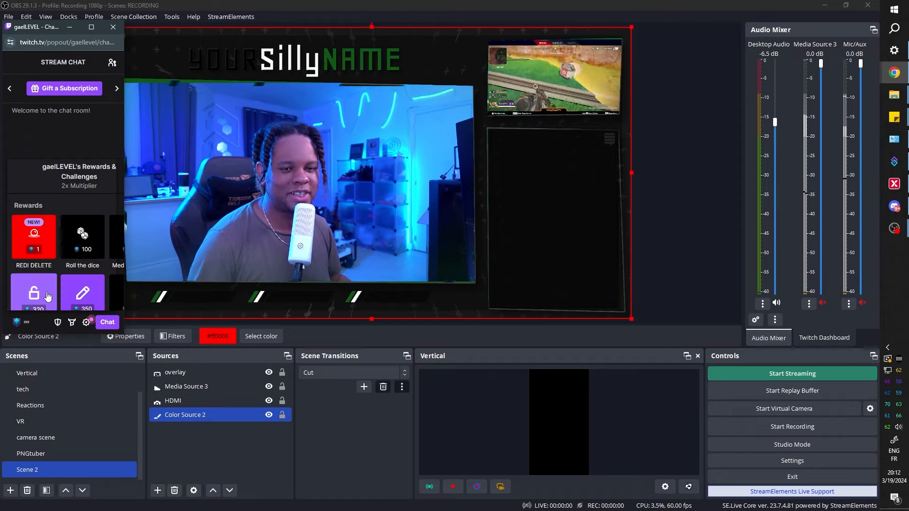
pyautogui.click(34, 237)
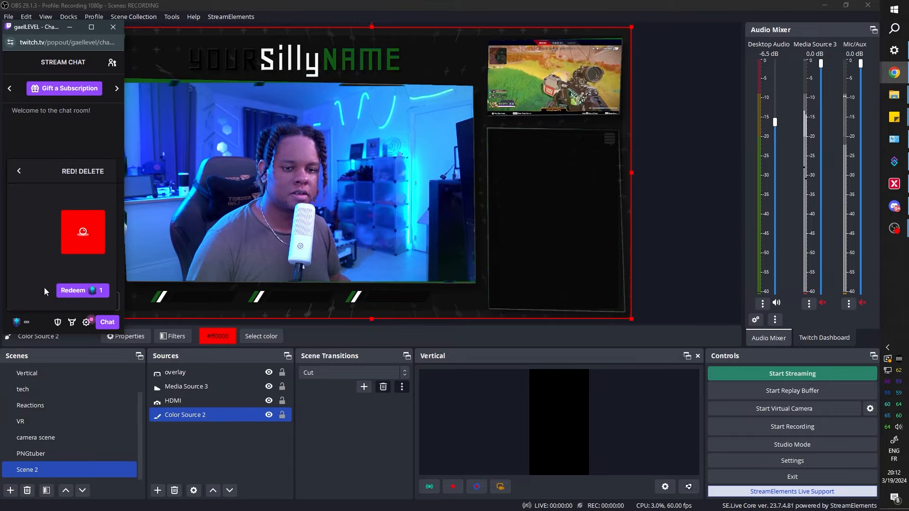
pyautogui.click(71, 290)
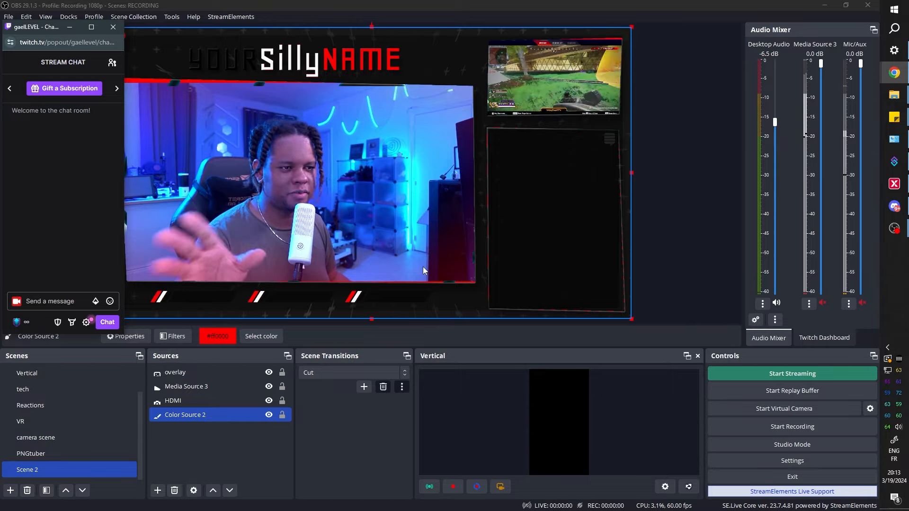
pyautogui.click(700, 203)
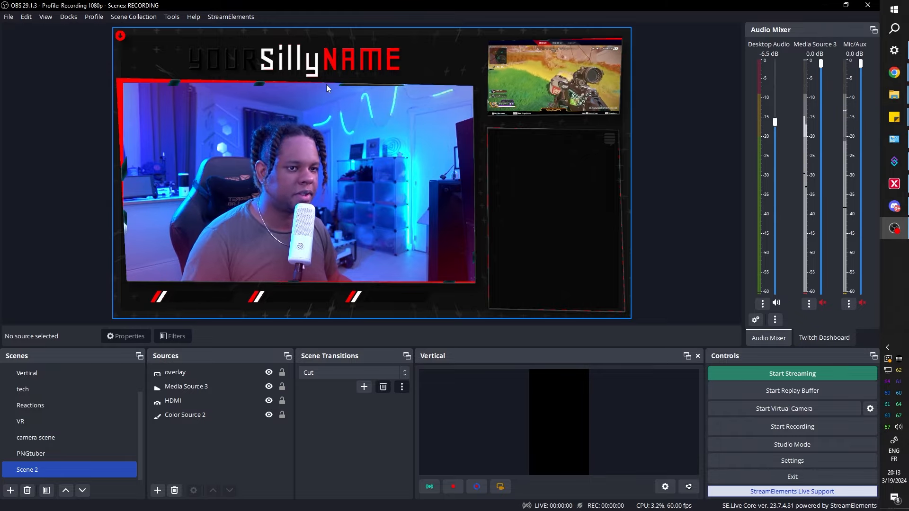
# Crop the HDMI camera source slightly along its top and right edges to expose more of the colored frame
pyautogui.click(222, 416)
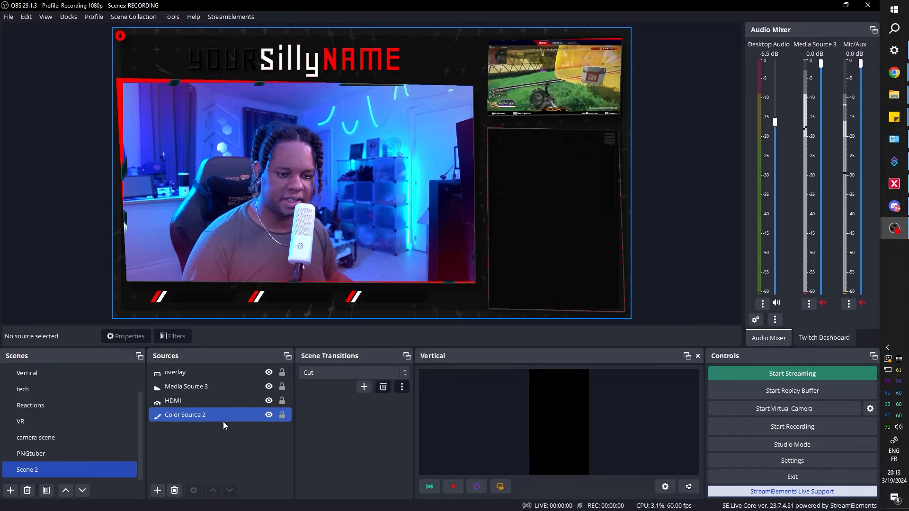
pyautogui.click(194, 402)
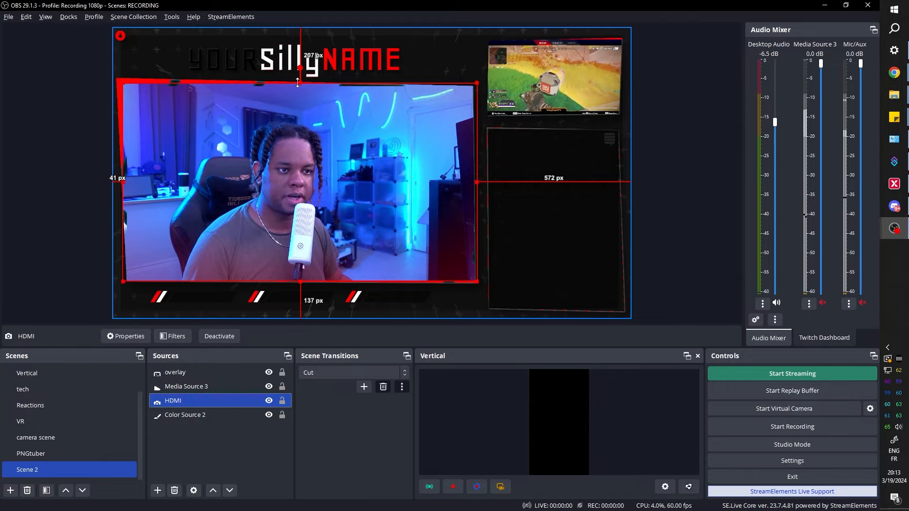
pyautogui.moveTo(300, 82); pyautogui.dragTo(300, 88)
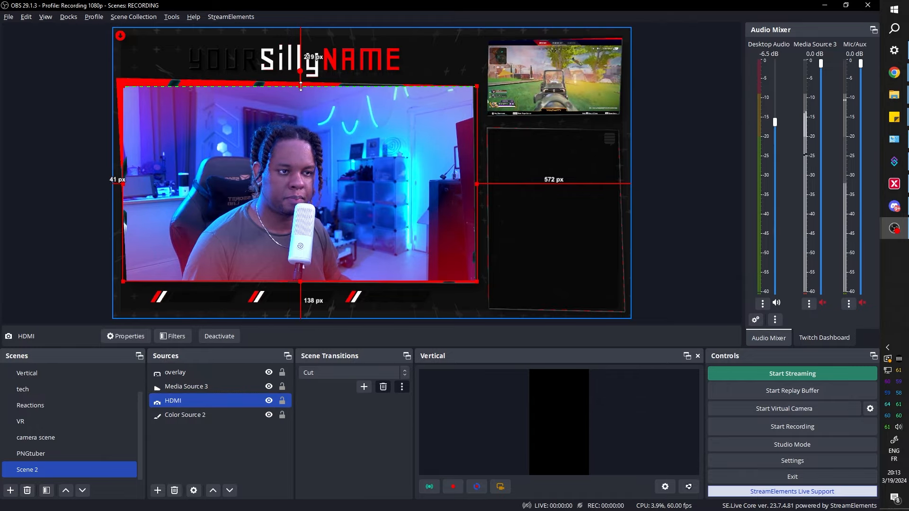
pyautogui.click(674, 245)
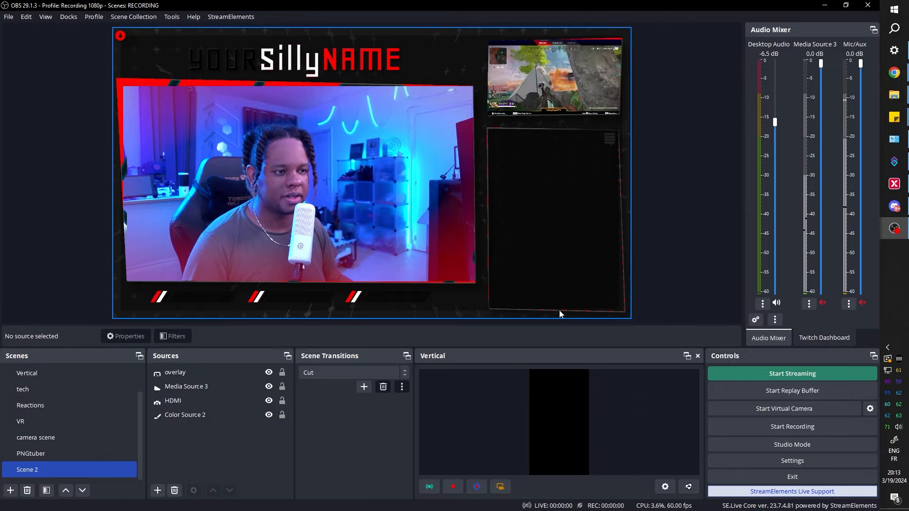
pyautogui.click(397, 276)
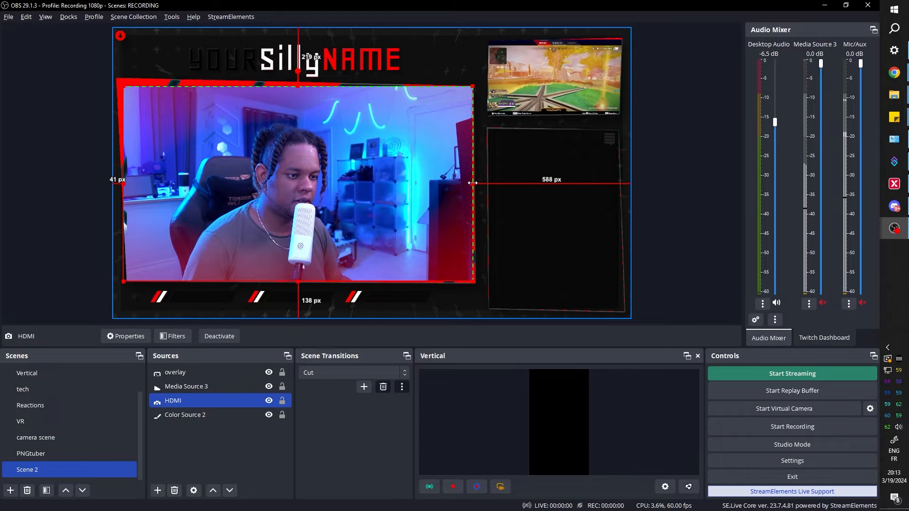
pyautogui.click(657, 175)
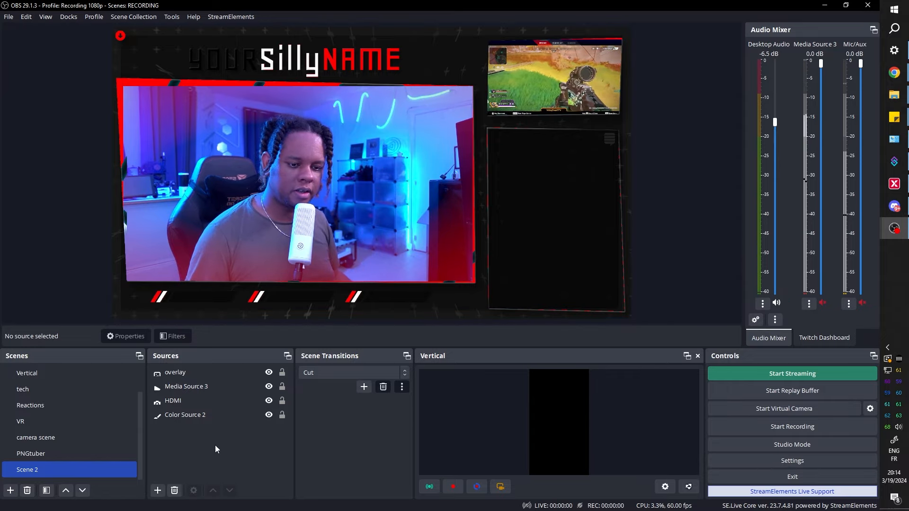
# Hide Color Source 2 in Scene 2
pyautogui.click(267, 419)
pyautogui.click(269, 415)
pyautogui.click(266, 406)
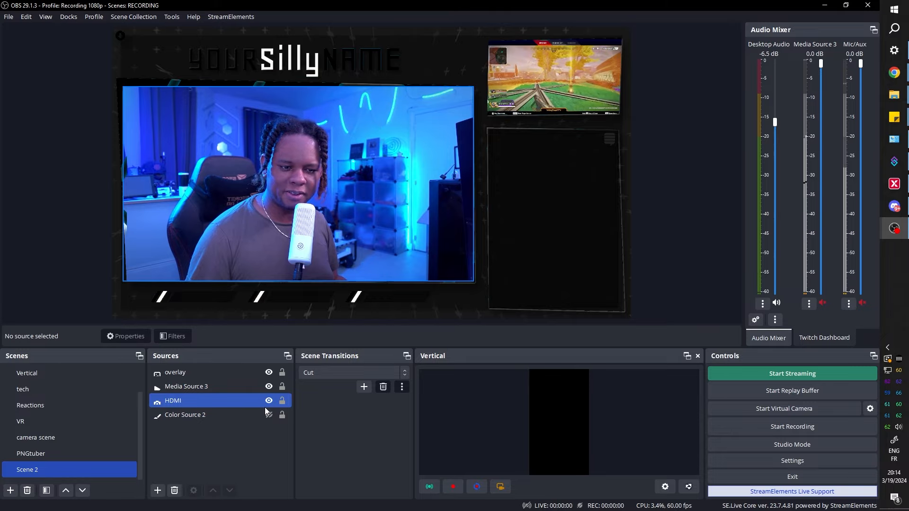
# Paste a reference copy of Media Source 3 below Color Source 2, snap it into the canvas's upper-right corner, and enlarge it across the canvas
pyautogui.click(201, 386)
pyautogui.rightClick(201, 386)
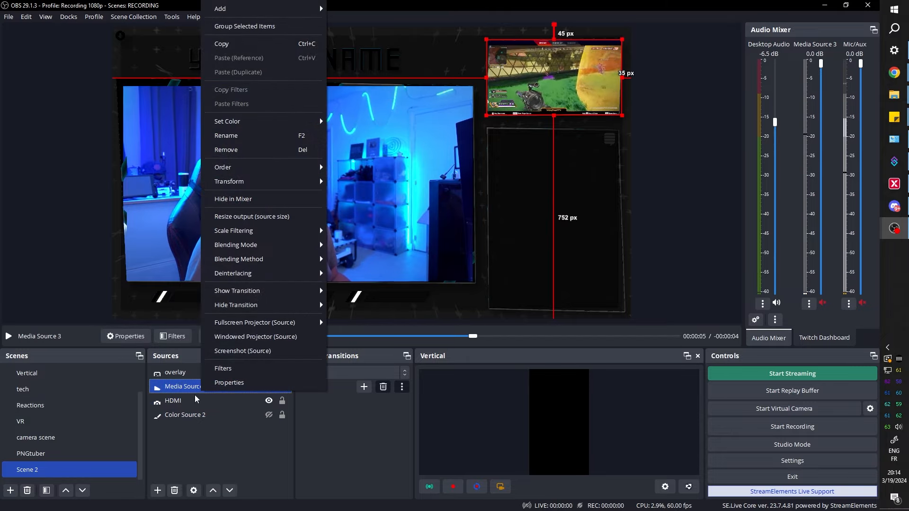
pyautogui.click(245, 43)
pyautogui.rightClick(219, 419)
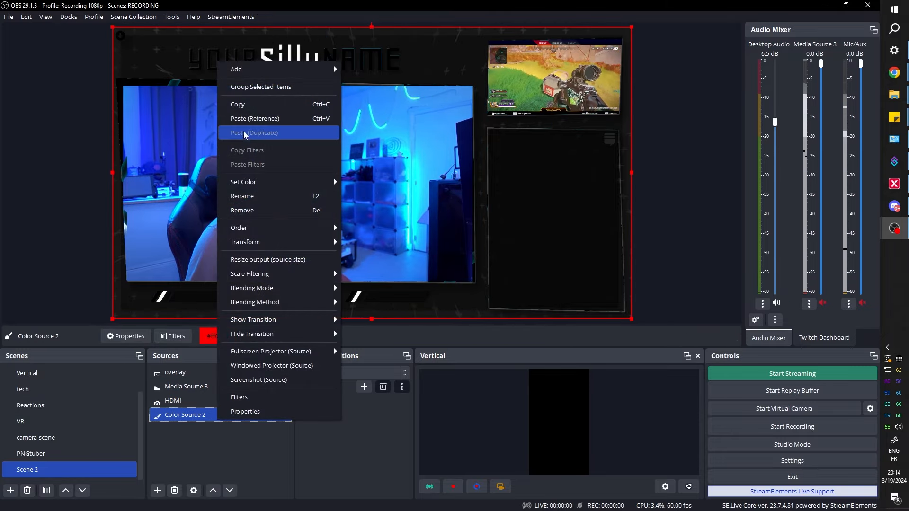
pyautogui.click(245, 119)
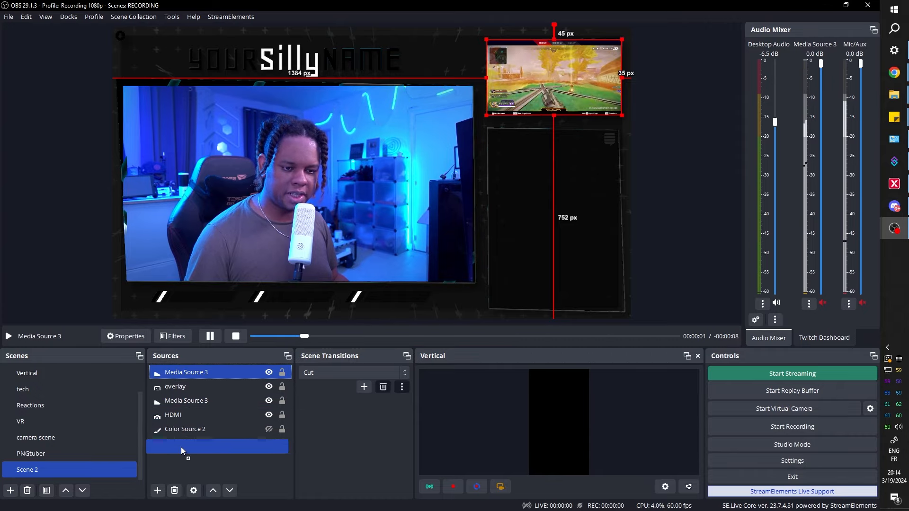
pyautogui.moveTo(181, 451); pyautogui.dragTo(180, 450)
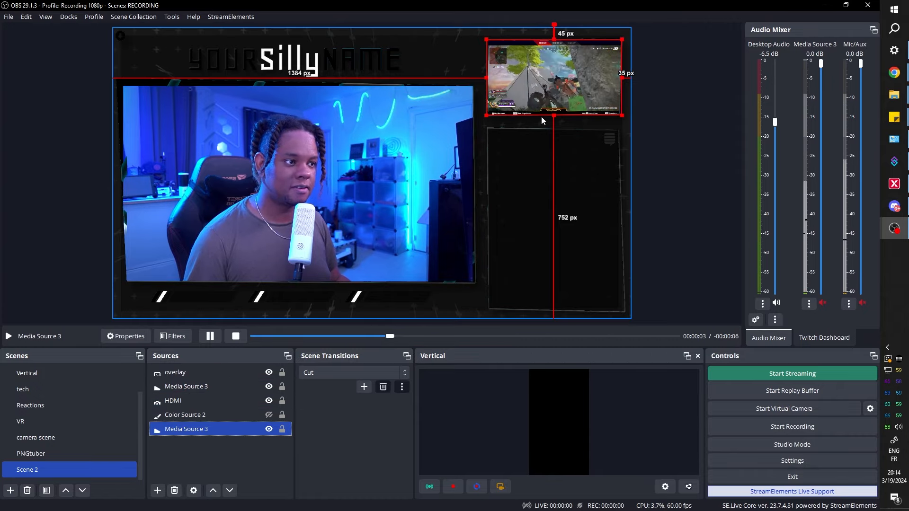
pyautogui.moveTo(514, 78); pyautogui.dragTo(524, 64)
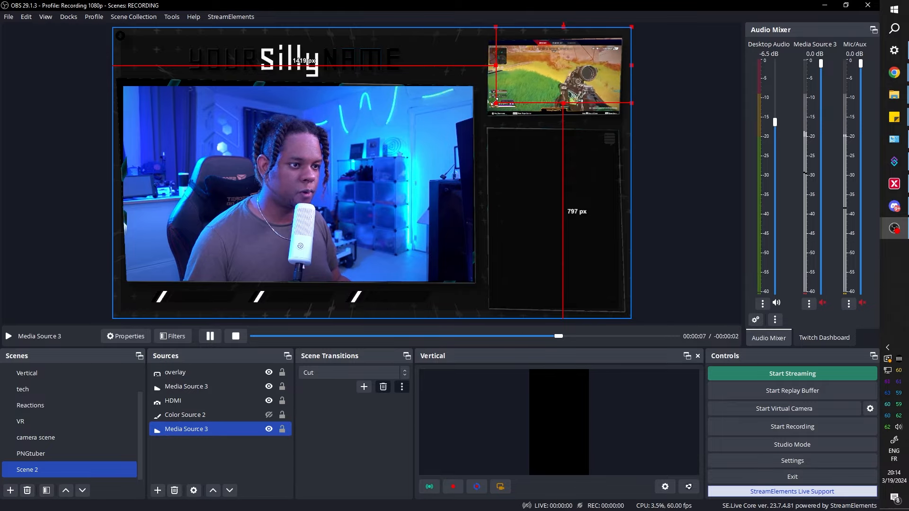
pyautogui.moveTo(495, 102); pyautogui.dragTo(66, 320)
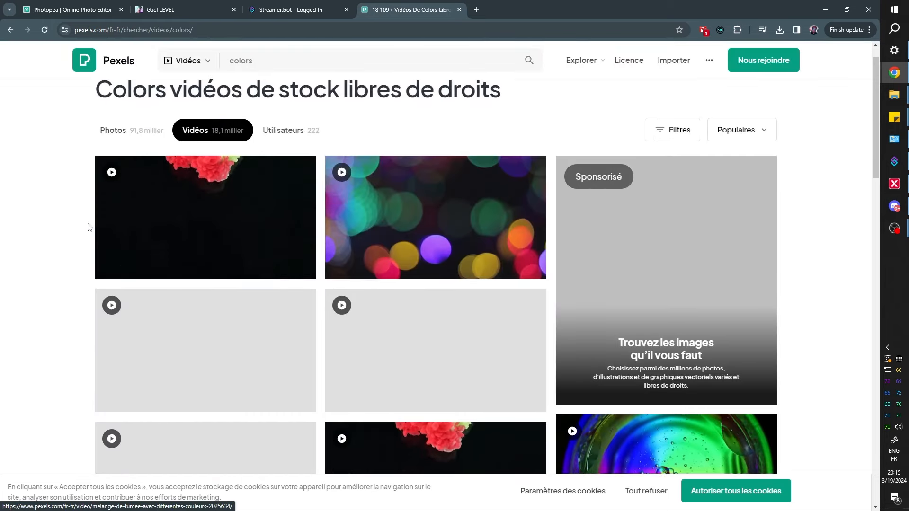
# Switch to Pexels in the browser, browse the "colors" videos, and download the red and yellow lava lamp close-up
pyautogui.scroll(-3, 139, 170)
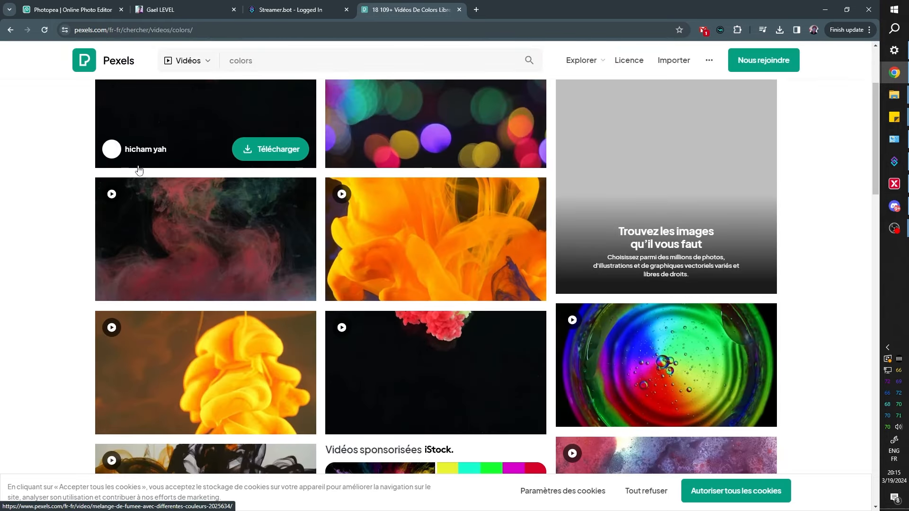
pyautogui.scroll(3, 142, 213)
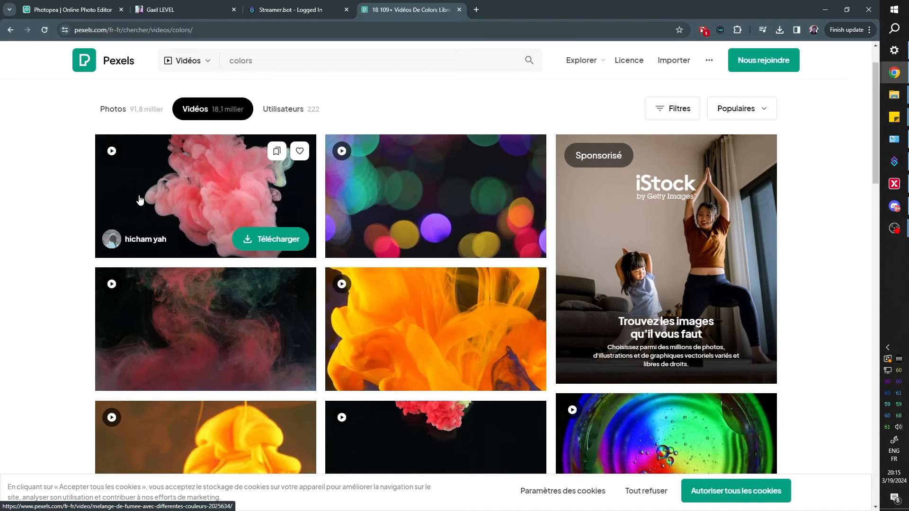
pyautogui.scroll(-4, 383, 194)
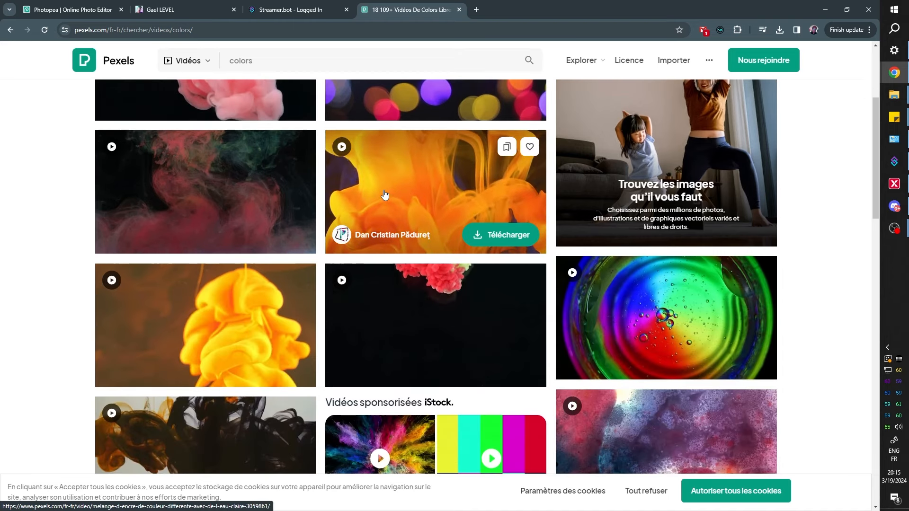
pyautogui.scroll(-4, 383, 194)
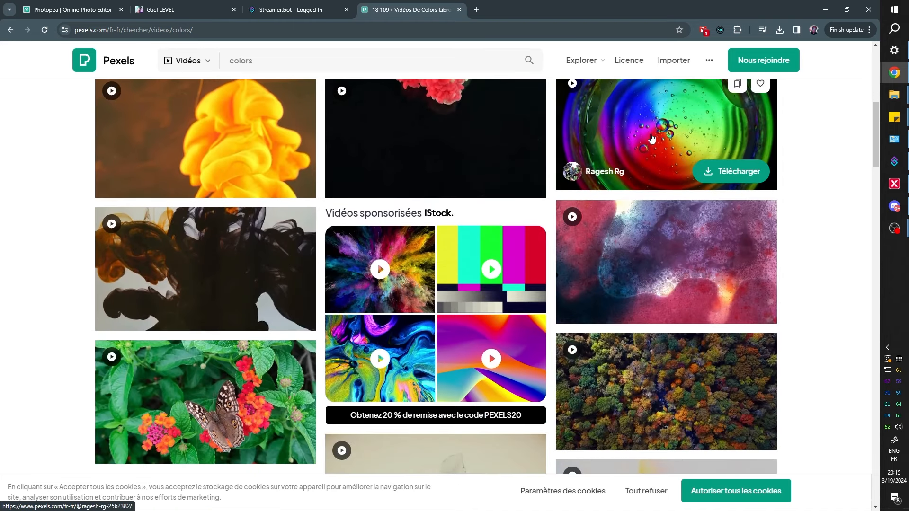
pyautogui.scroll(-7, 651, 138)
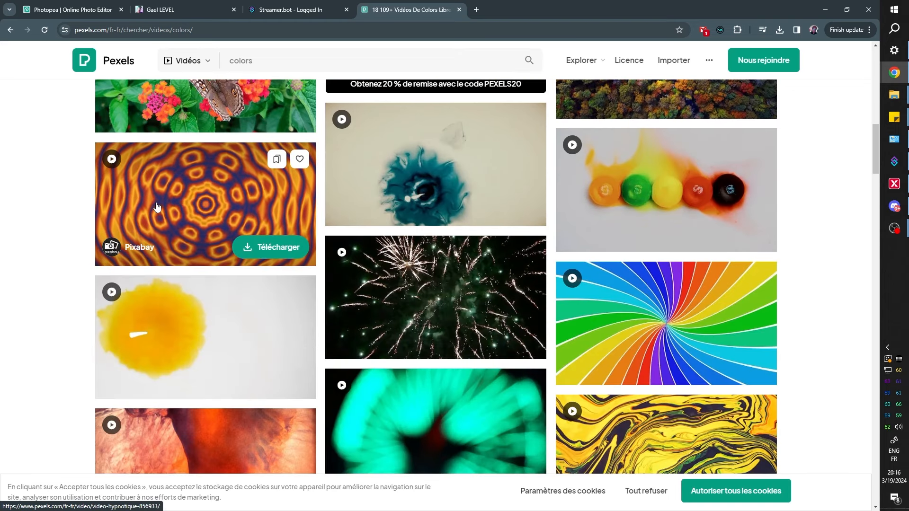
pyautogui.scroll(-5, 267, 230)
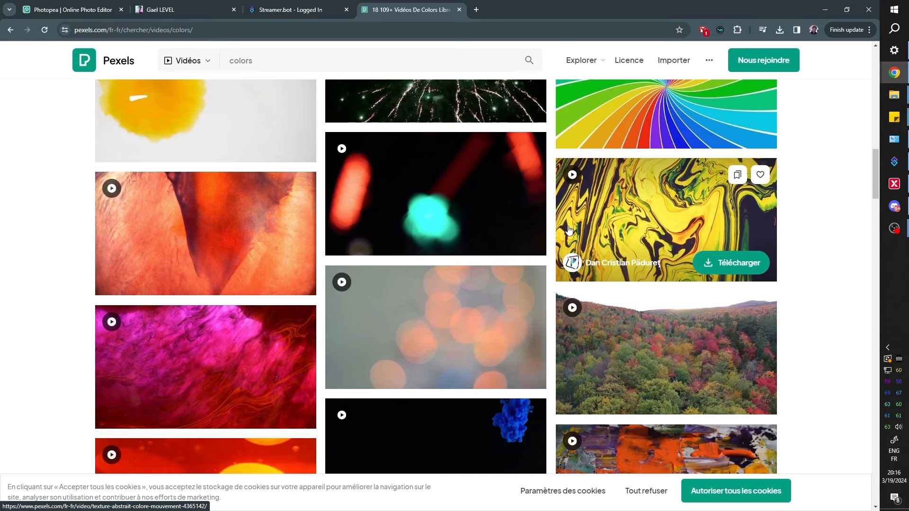
pyautogui.scroll(-5, 201, 284)
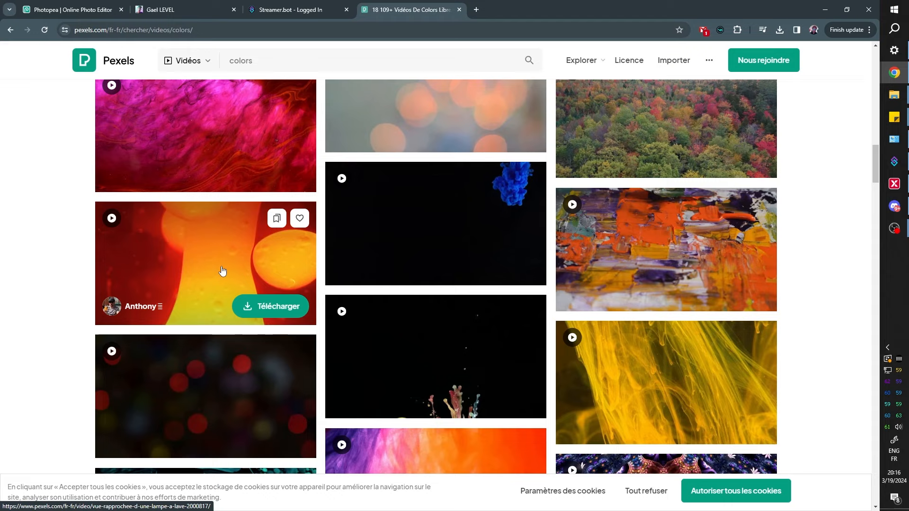
pyautogui.click(251, 307)
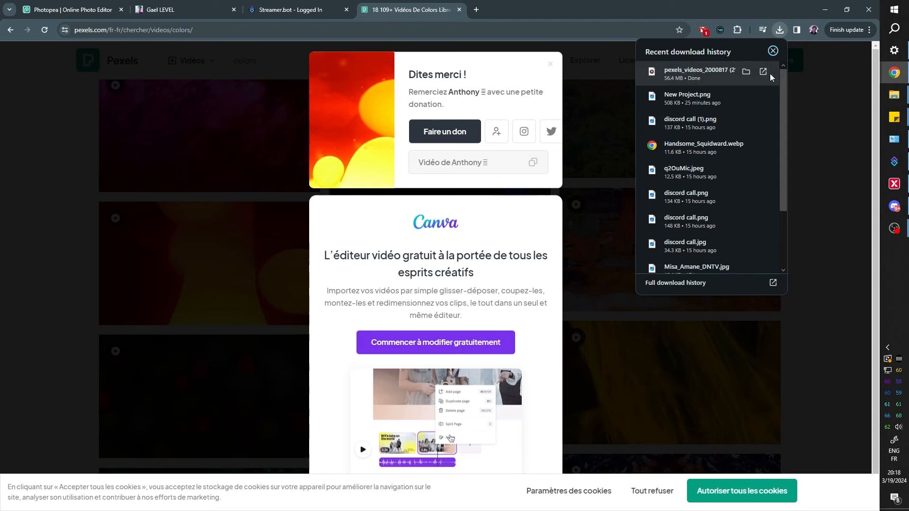
# Switch to OBS and remove the Media Source 3 copy below Color Source 2 from Scene 2
pyautogui.click(894, 228)
pyautogui.click(818, 269)
pyautogui.click(218, 441)
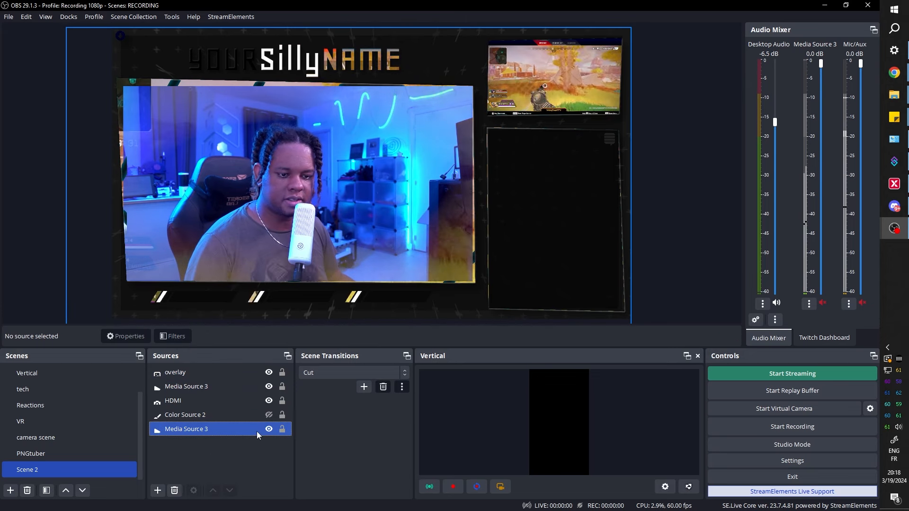
pyautogui.click(269, 429)
pyautogui.click(233, 428)
pyautogui.press('Delete')
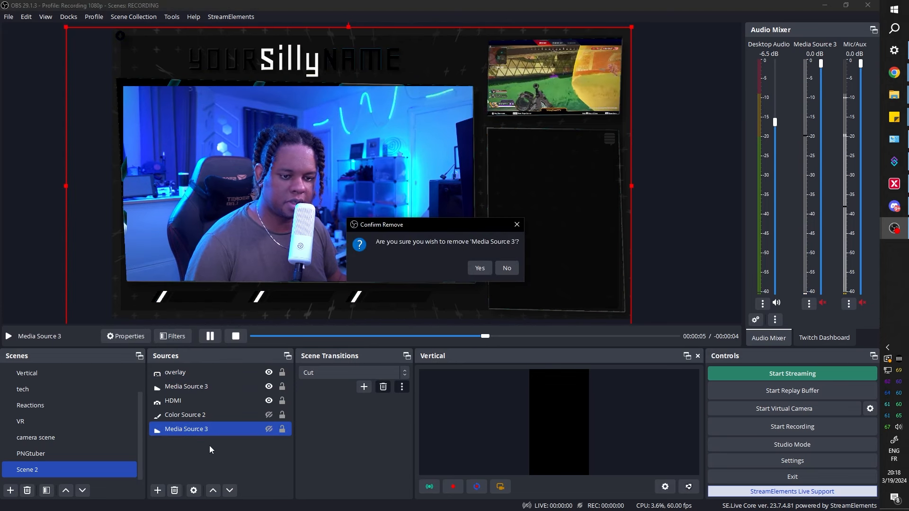
pyautogui.click(479, 268)
pyautogui.click(158, 490)
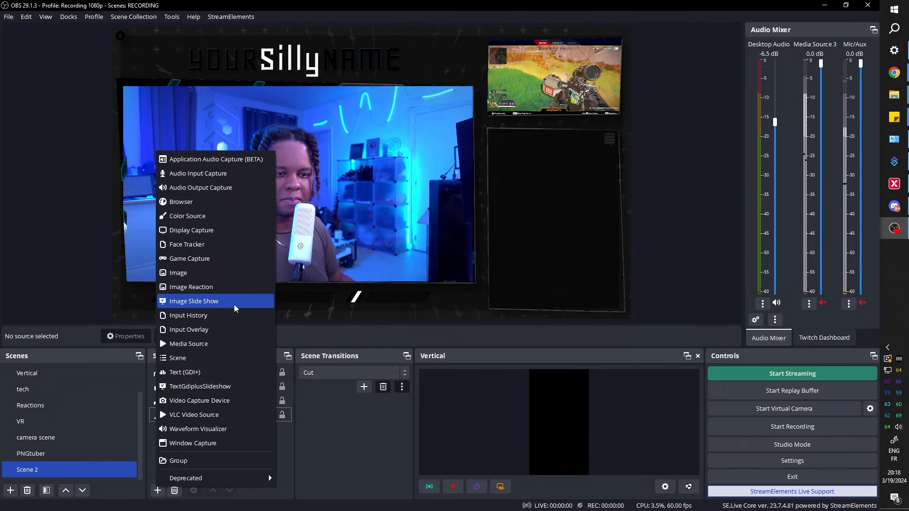
pyautogui.click(195, 344)
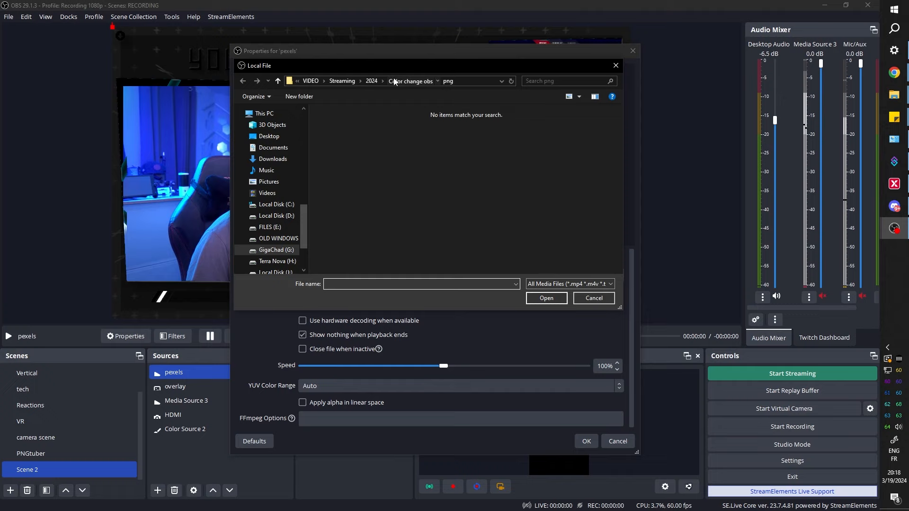
pyautogui.click(410, 81)
pyautogui.doubleClick(348, 144)
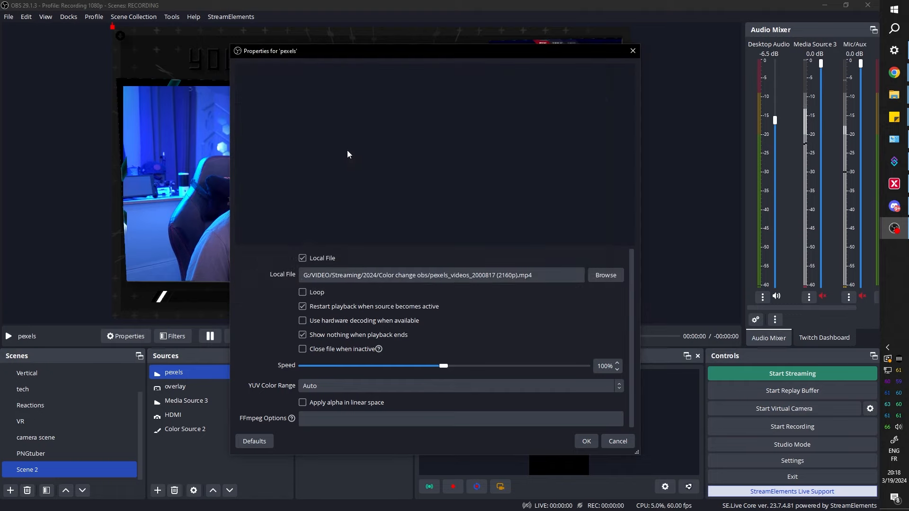
pyautogui.click(303, 293)
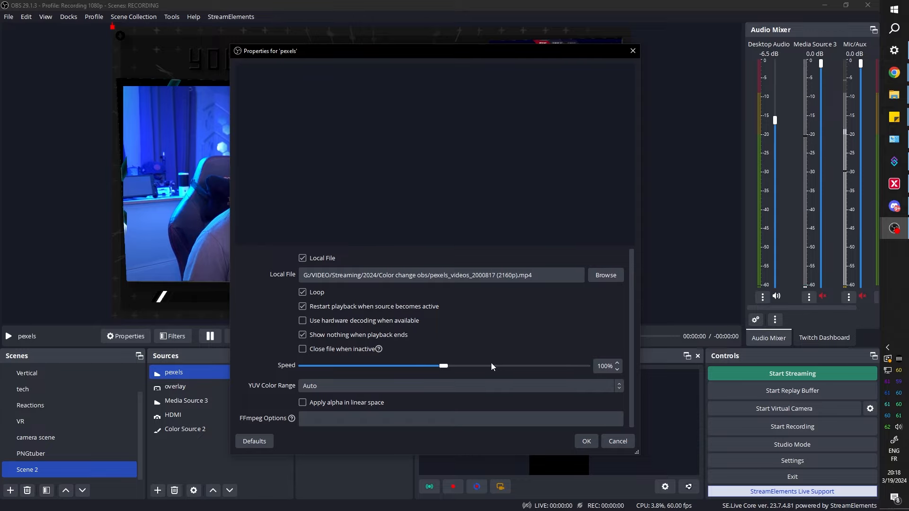
pyautogui.click(580, 442)
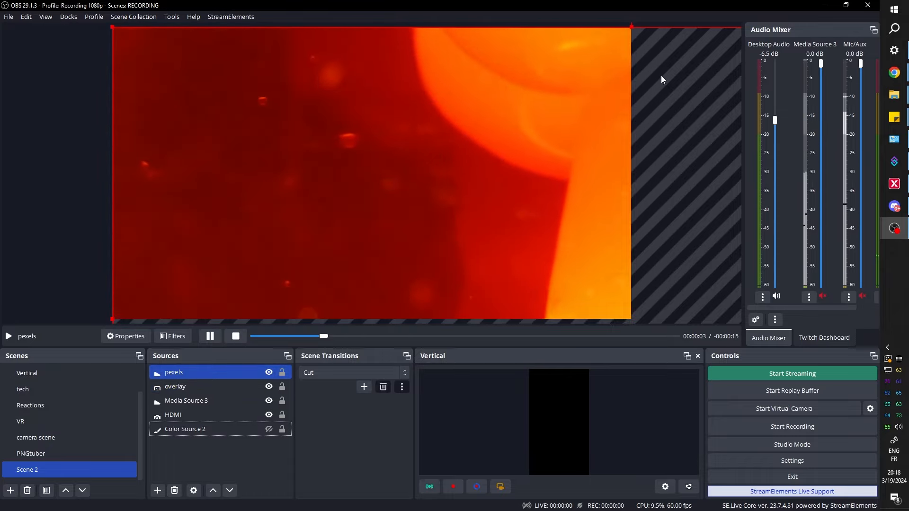
# Stretch the pexels source to fill the screen and move it below Color Source 2 in the source order
pyautogui.keyDown('ctrl'); pyautogui.click(189, 429); pyautogui.keyUp('ctrl')
pyautogui.click(174, 372)
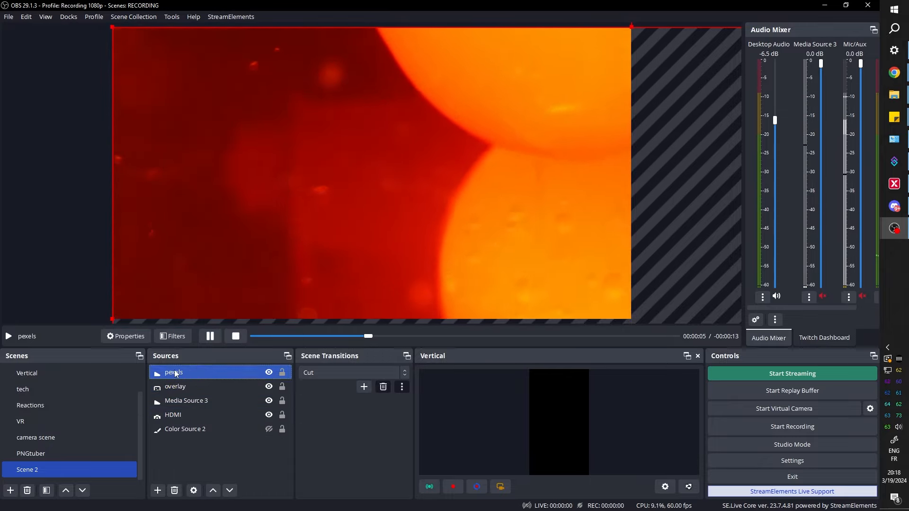
pyautogui.rightClick(174, 372)
pyautogui.moveTo(247, 184)
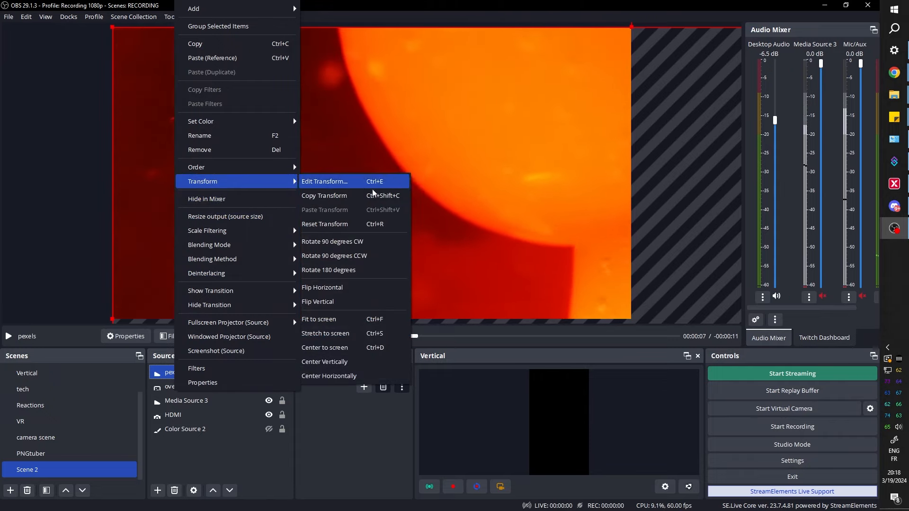
pyautogui.click(326, 334)
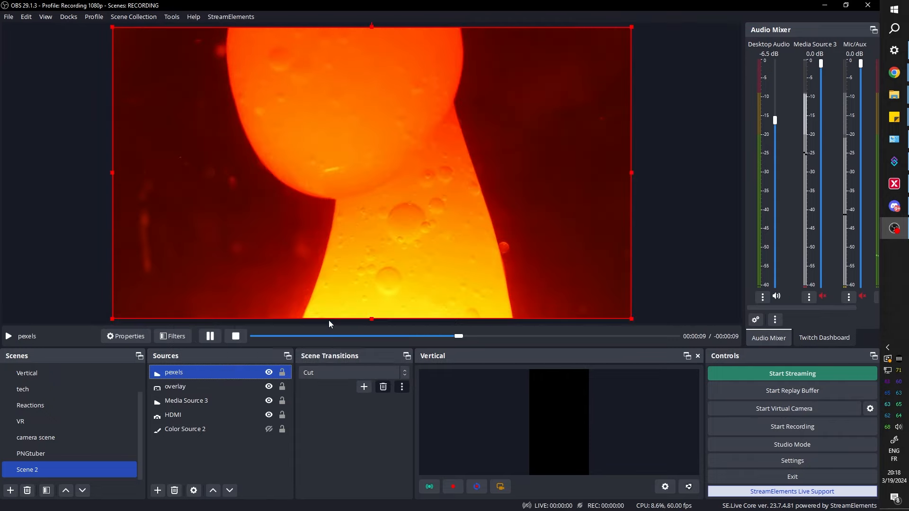
pyautogui.moveTo(188, 373); pyautogui.dragTo(189, 459)
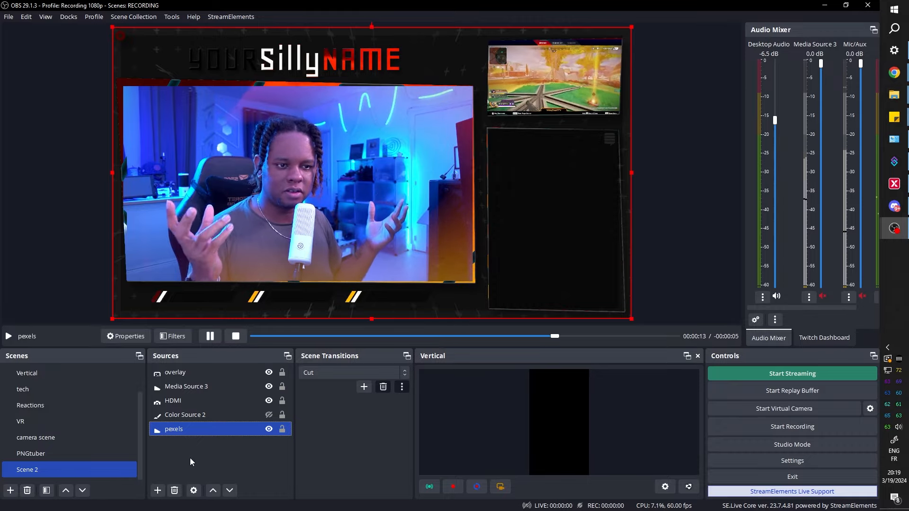
# Turn off the User-defined shader filter on the HDMI source and close its filters
pyautogui.click(171, 402)
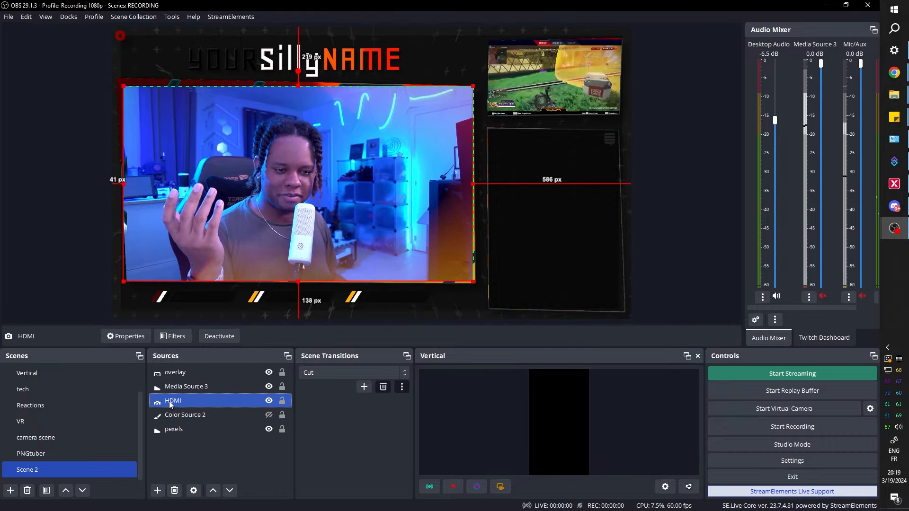
pyautogui.click(175, 333)
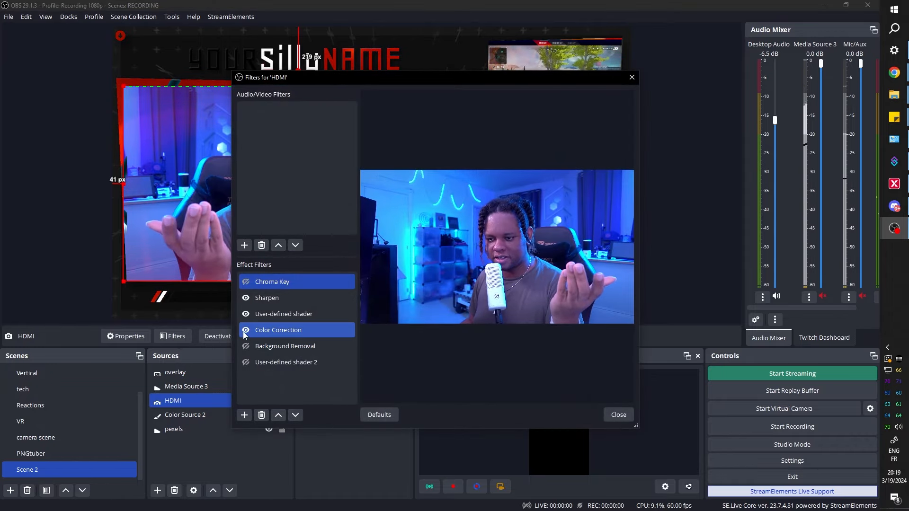
pyautogui.click(246, 313)
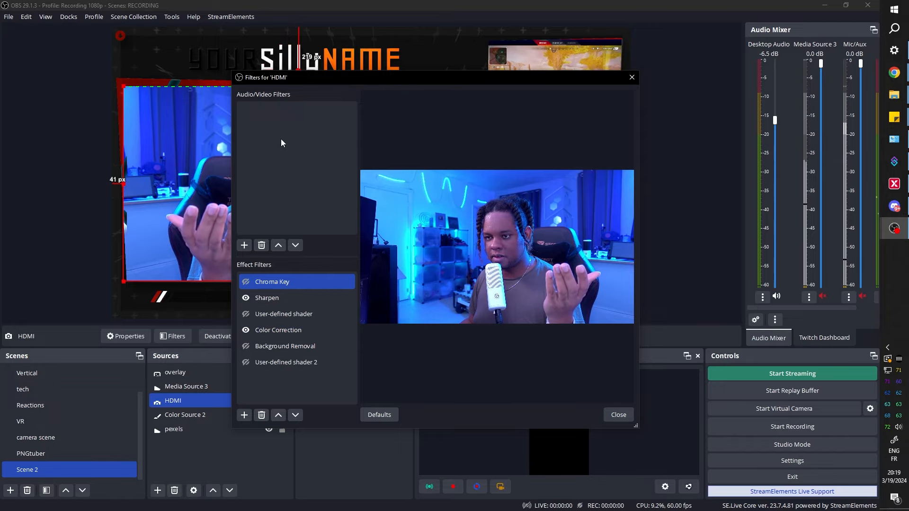
pyautogui.moveTo(317, 86); pyautogui.dragTo(588, 90)
pyautogui.press('Escape')
pyautogui.click(674, 158)
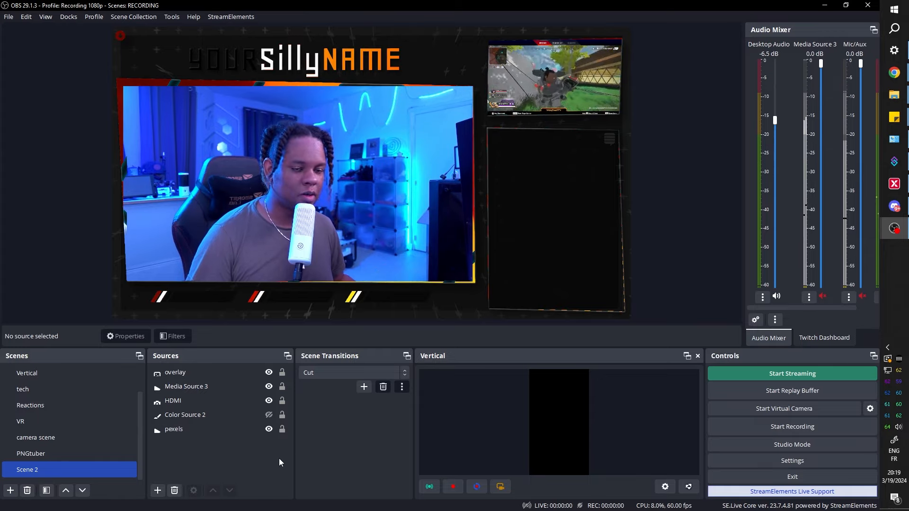
# Switch to Streamer.bot and delete the Set Color Source Color sub-action for Color Source 2 from the RED! DELETE reward's action
pyautogui.click(894, 161)
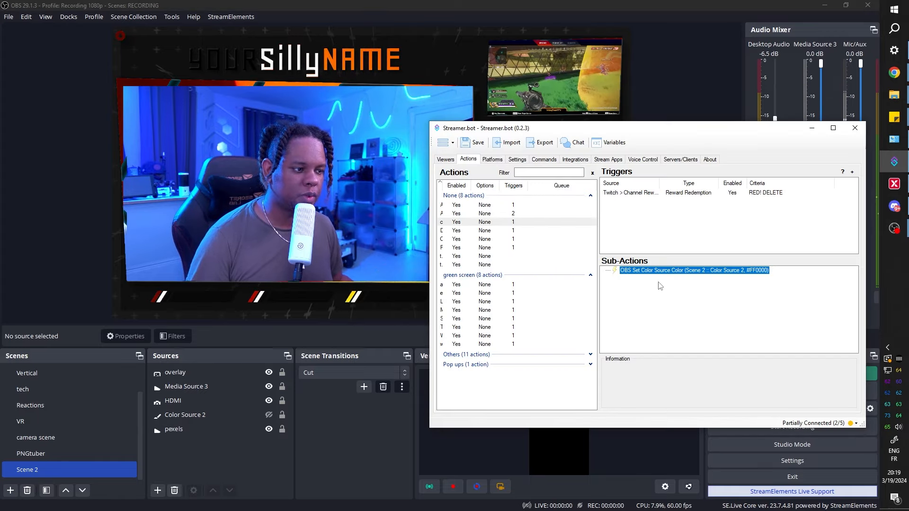
pyautogui.rightClick(640, 270)
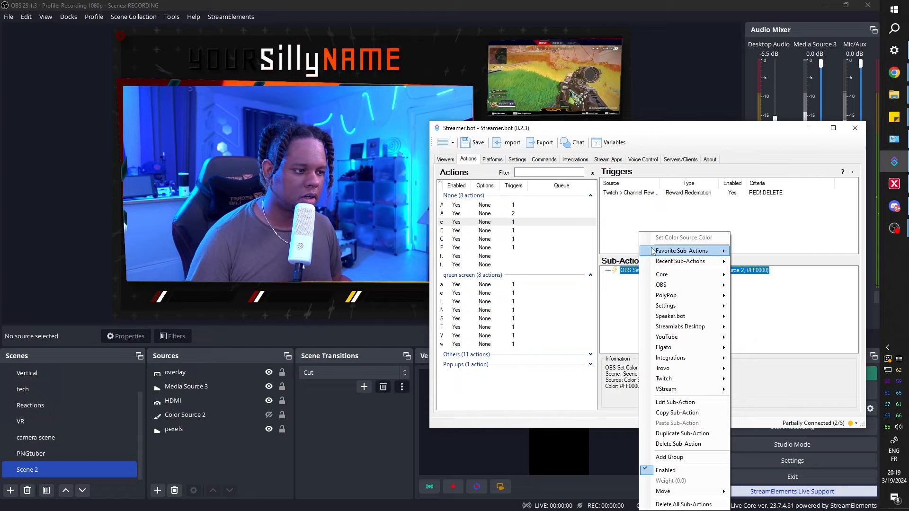
pyautogui.click(672, 444)
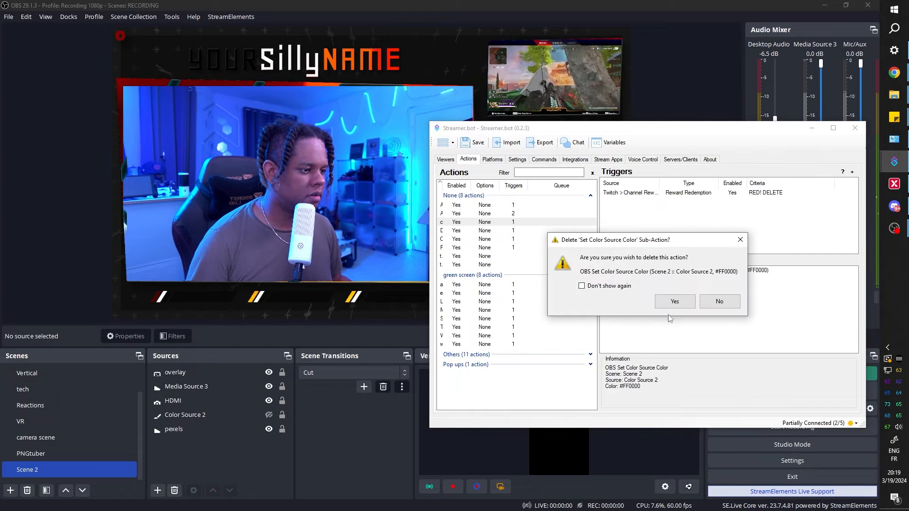
pyautogui.click(668, 303)
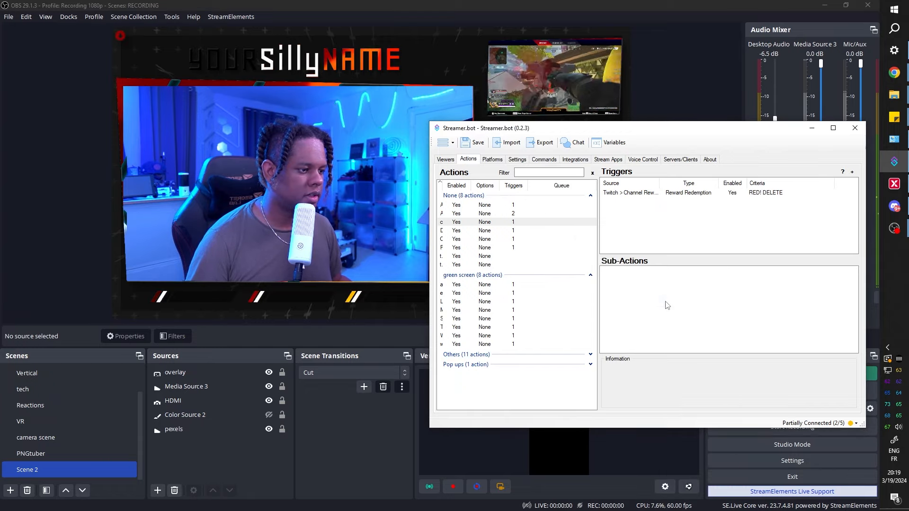
# Return to OBS, toggle the pexels source off and on, and make Color Source 2 visible over it
pyautogui.click(268, 430)
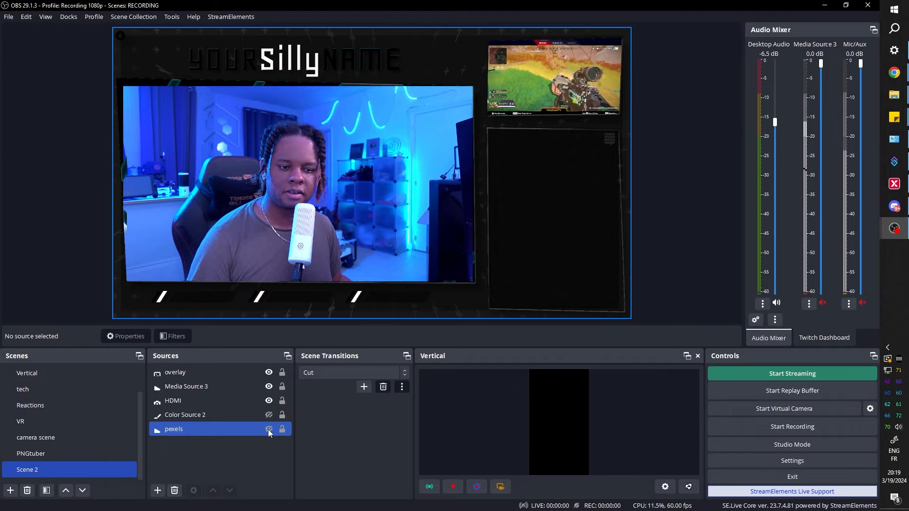
pyautogui.click(268, 430)
pyautogui.click(267, 414)
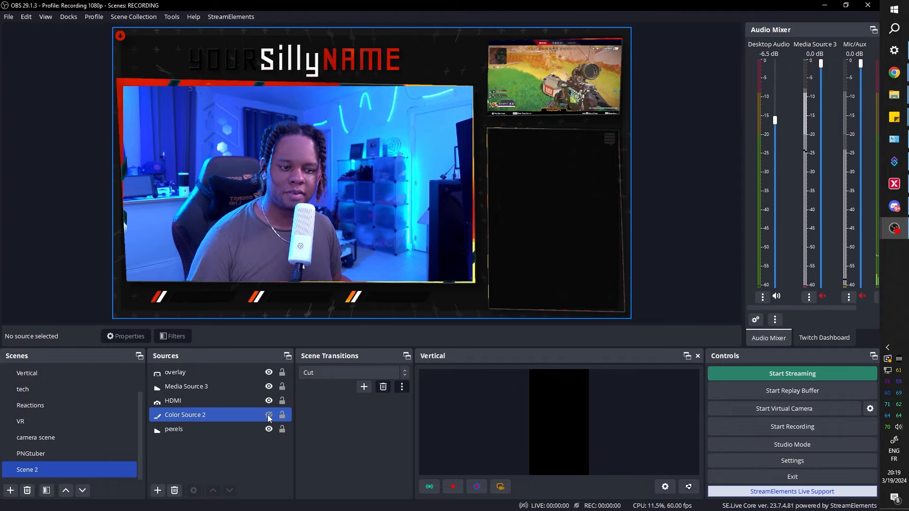
pyautogui.click(269, 415)
pyautogui.click(268, 414)
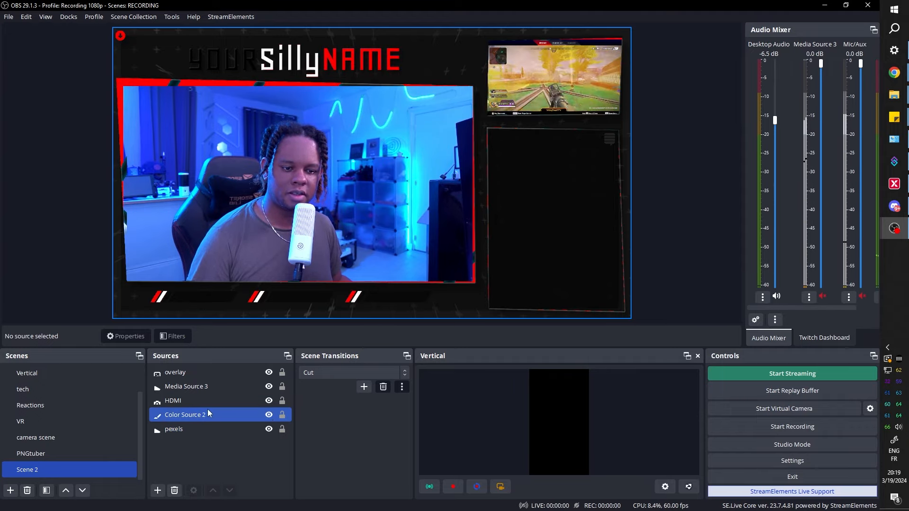
# Change Color Source 2 to blue and hide it so the pexels video shows through the overlay accents
pyautogui.click(184, 414)
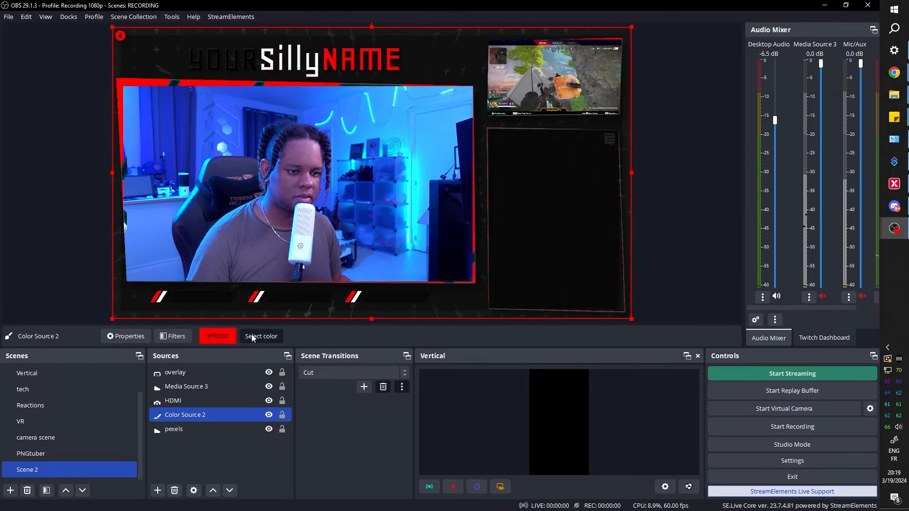
pyautogui.click(254, 337)
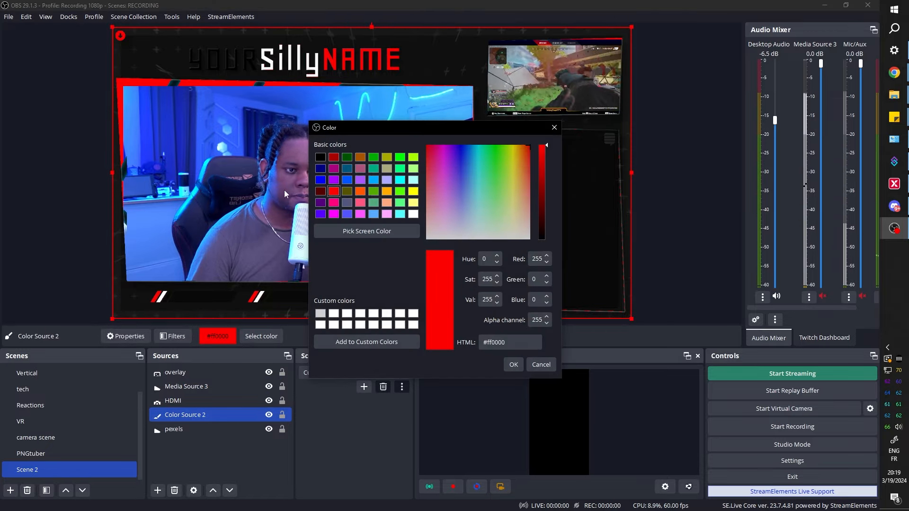
pyautogui.click(513, 365)
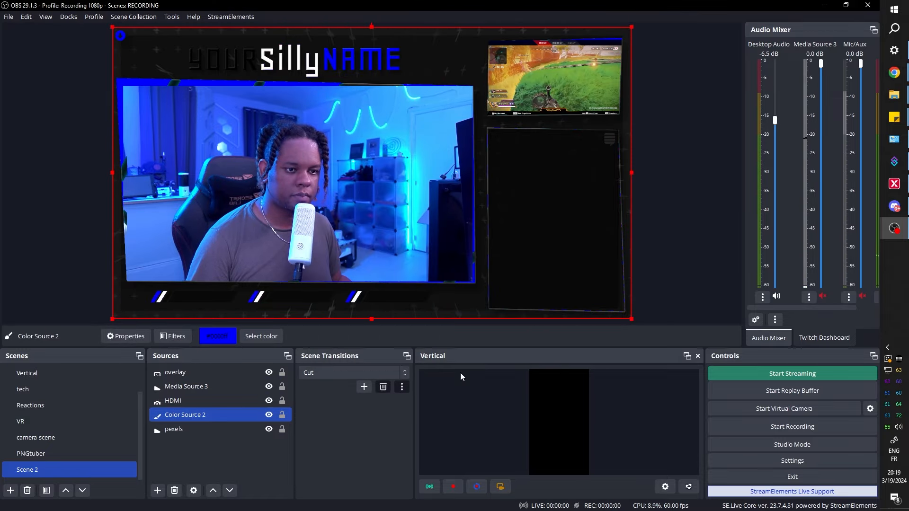
pyautogui.click(269, 415)
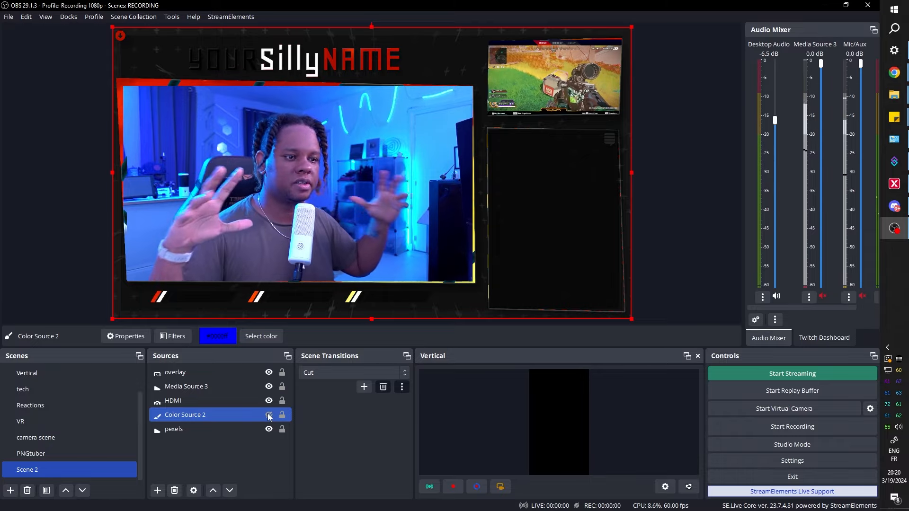
pyautogui.click(269, 415)
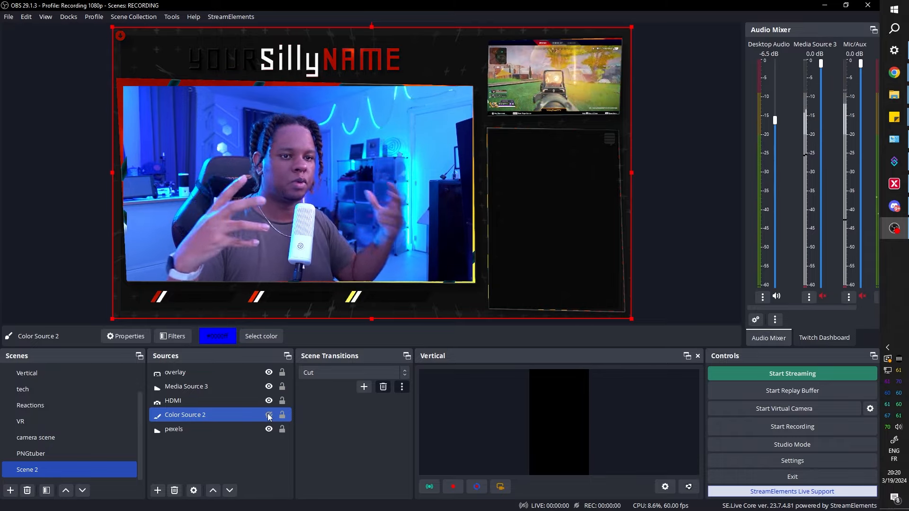
pyautogui.click(39, 188)
# Turn the User-defined shader filter on the HDMI source back on and close its filters
pyautogui.click(176, 400)
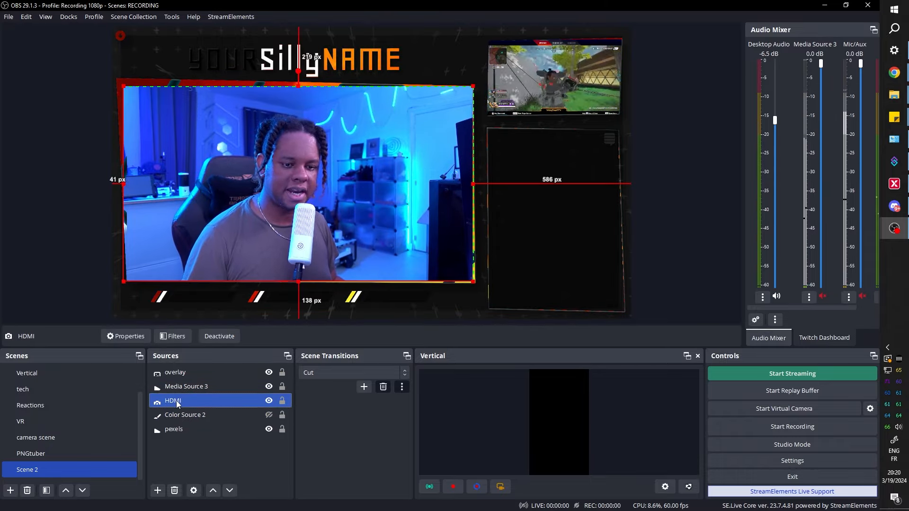
pyautogui.click(180, 335)
pyautogui.press('Escape')
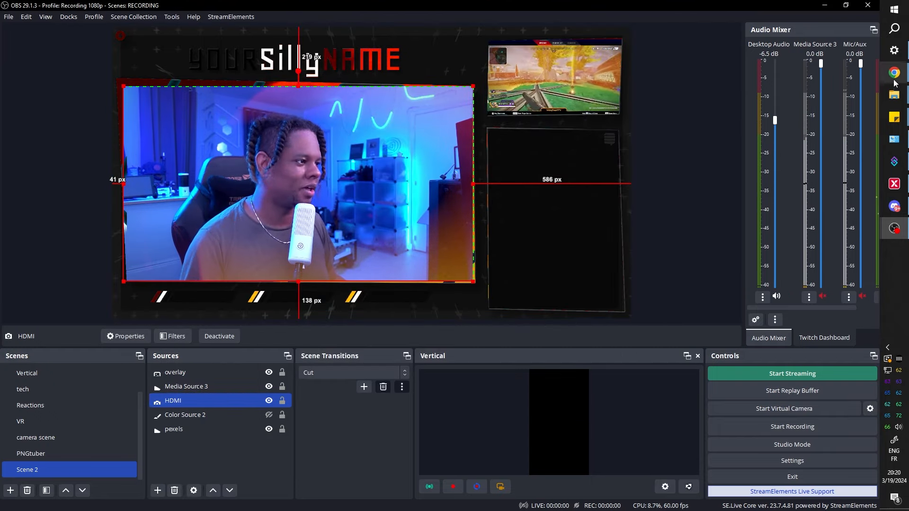
# Switch to Pexels in Chrome and download the fireworks video from the "colors" results
pyautogui.moveTo(894, 72)
pyautogui.click(876, 89)
pyautogui.scroll(4, 288, 173)
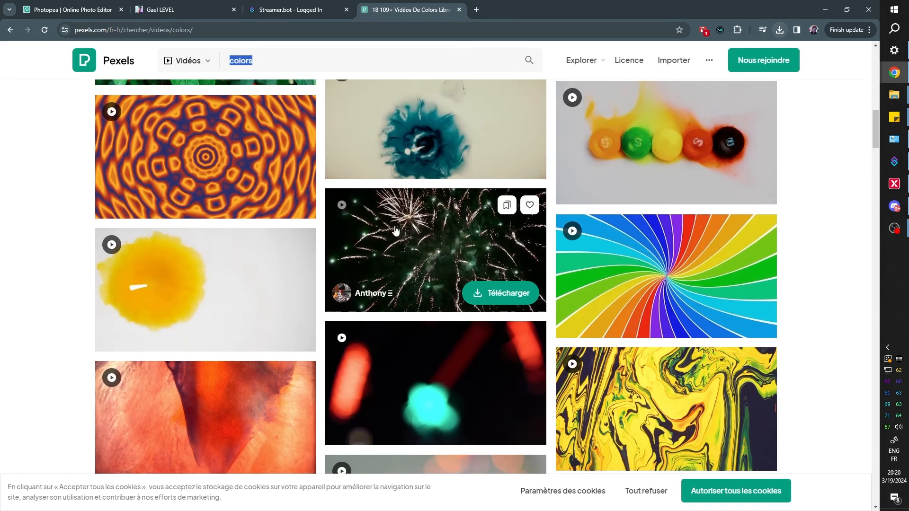
pyautogui.click(399, 236)
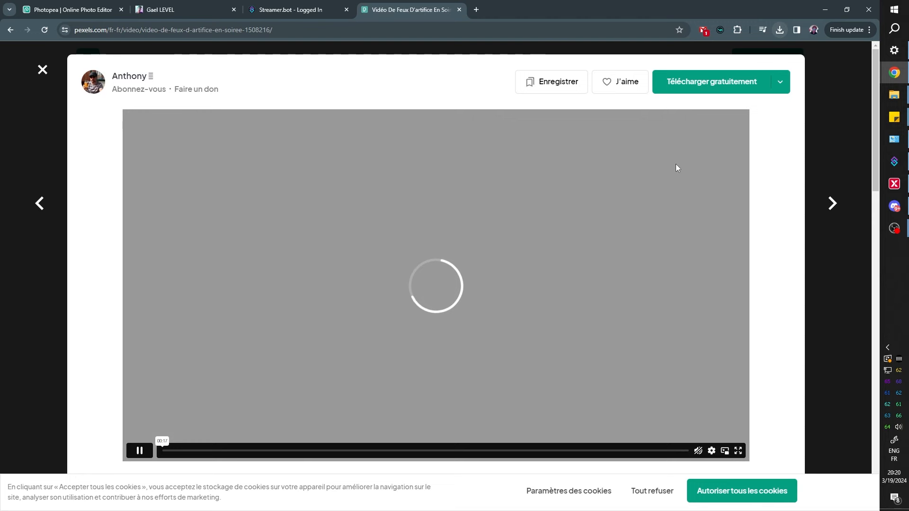
pyautogui.click(712, 82)
pyautogui.moveTo(894, 228)
pyautogui.click(819, 237)
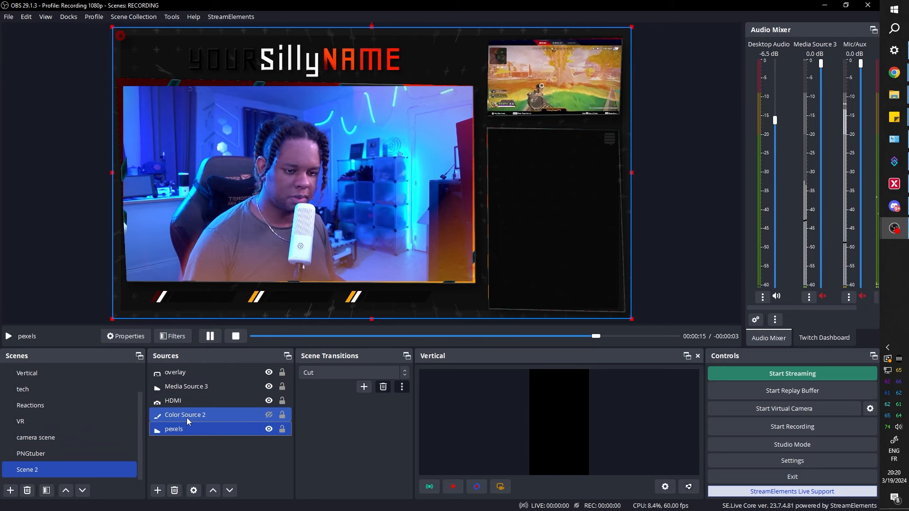
pyautogui.click(193, 428)
pyautogui.doubleClick(198, 427)
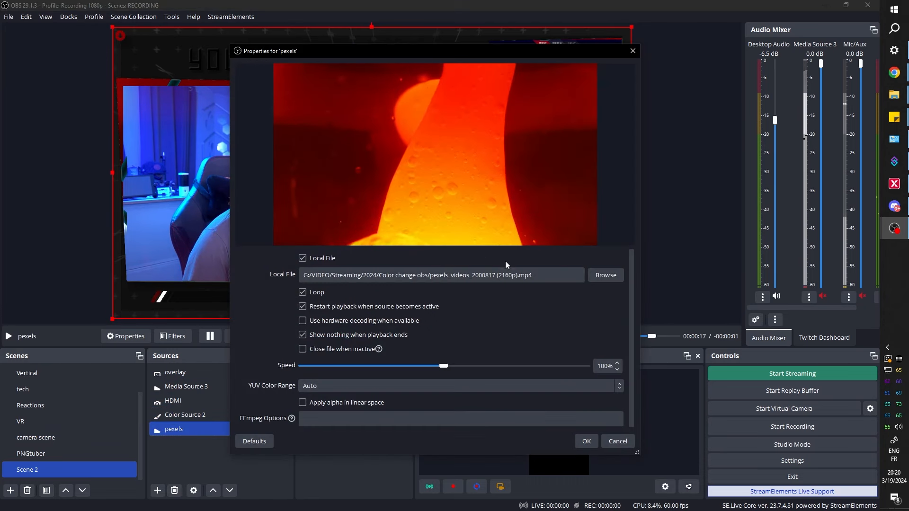
pyautogui.click(605, 275)
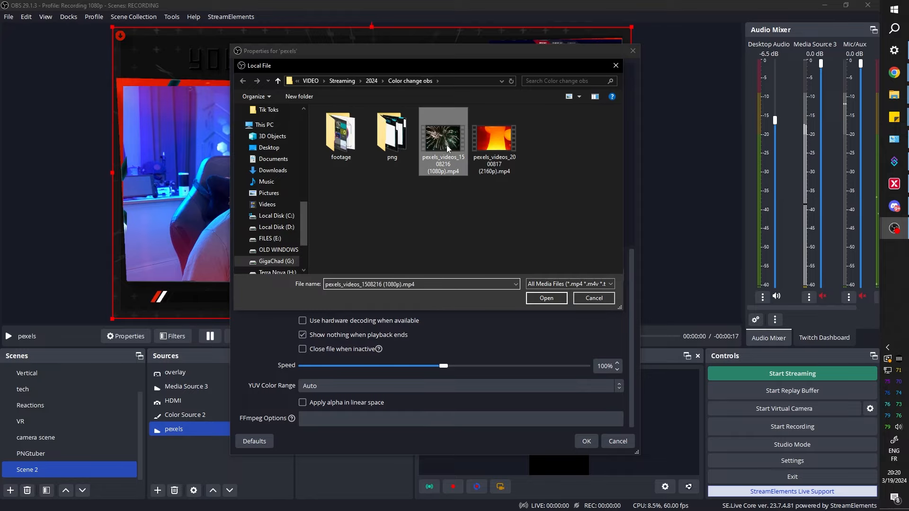
pyautogui.click(546, 299)
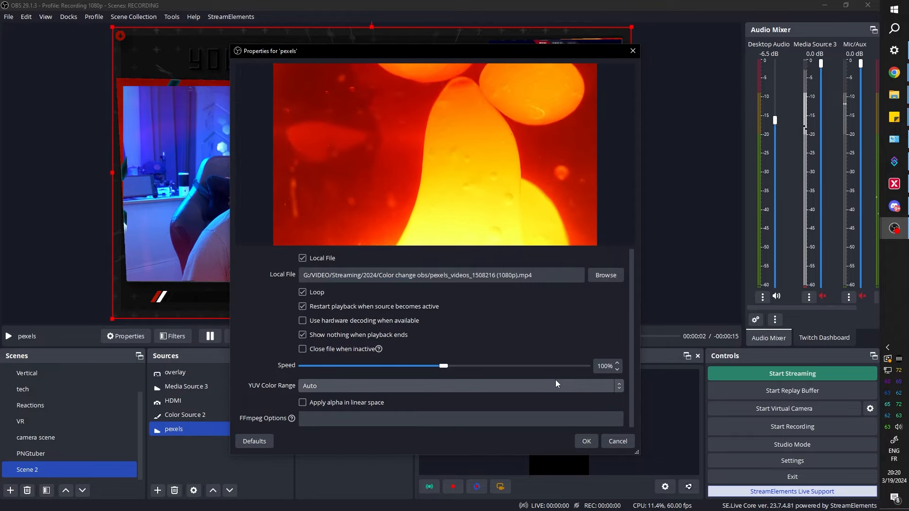
pyautogui.click(586, 441)
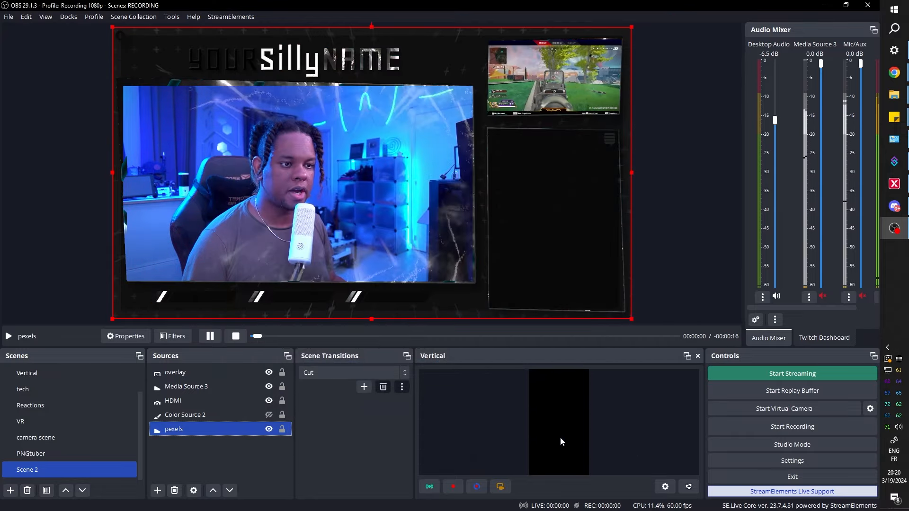
# Show and hide Color Source 2 twice to compare the blue accents with the fireworks video, leaving it hidden
pyautogui.click(270, 414)
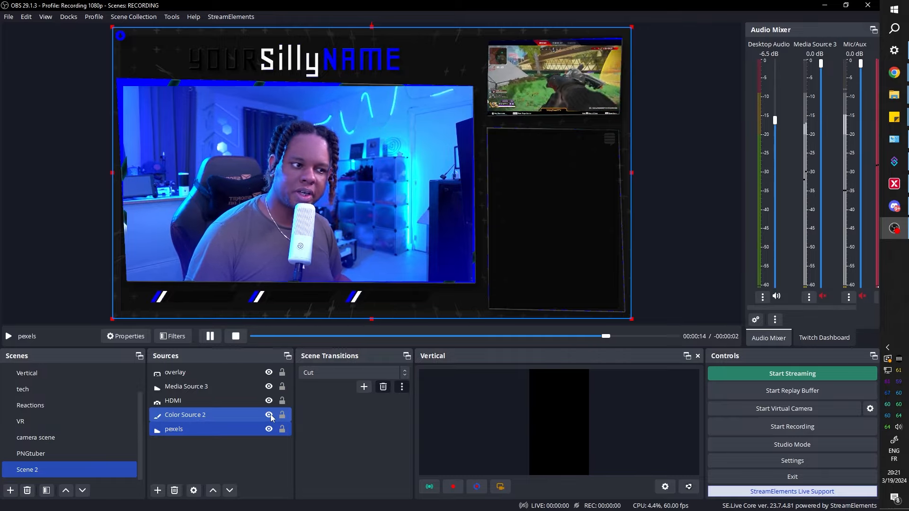
pyautogui.click(270, 415)
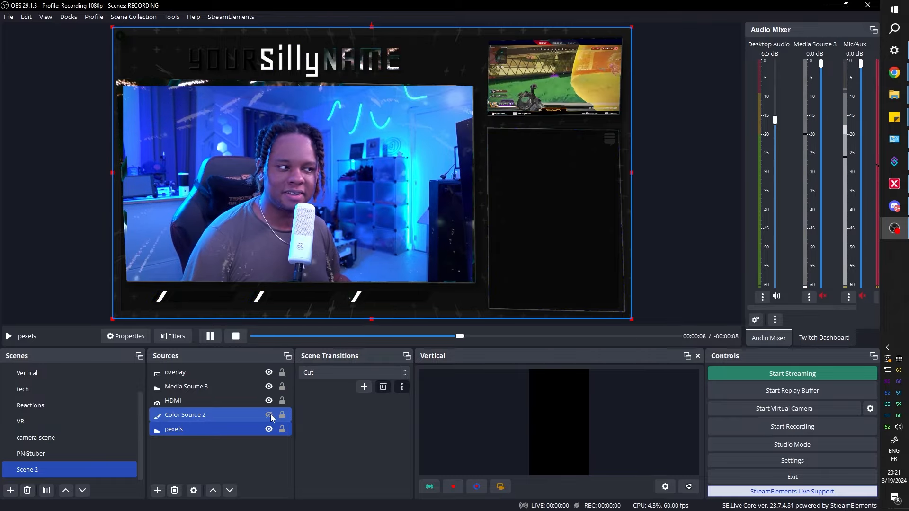
pyautogui.click(270, 414)
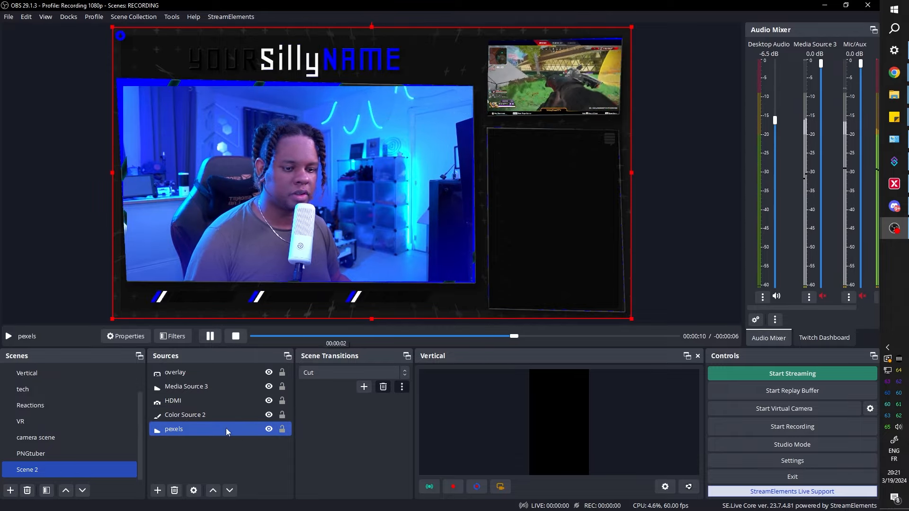
pyautogui.click(269, 415)
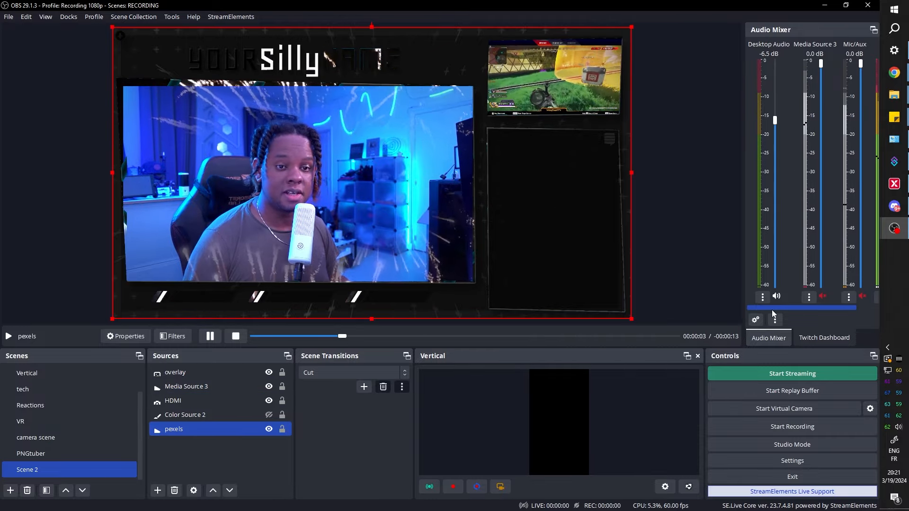
# Mute the pexels source in the audio mixer
pyautogui.moveTo(774, 310); pyautogui.dragTo(833, 308)
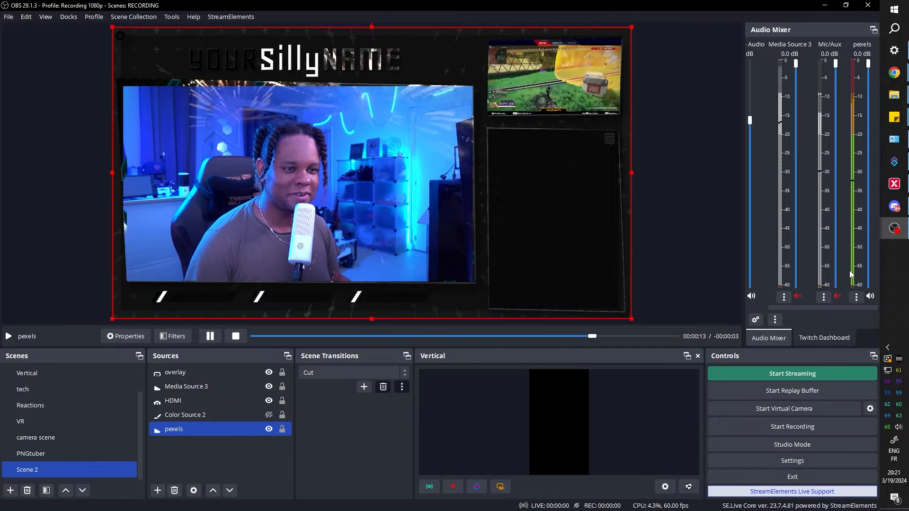
pyautogui.click(870, 296)
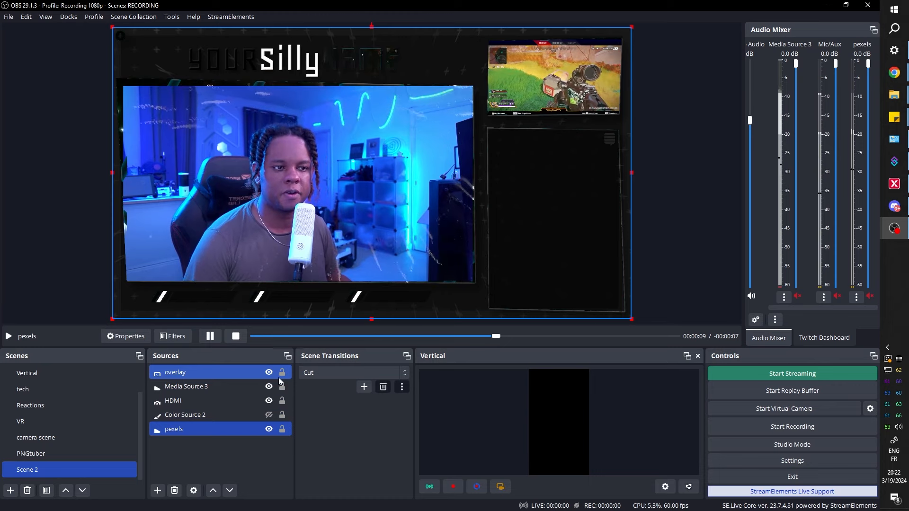
# Switch to Chrome and browse more "colors" video results on Pexels for other possible backgrounds
pyautogui.hotkey('alt', 'Tab')
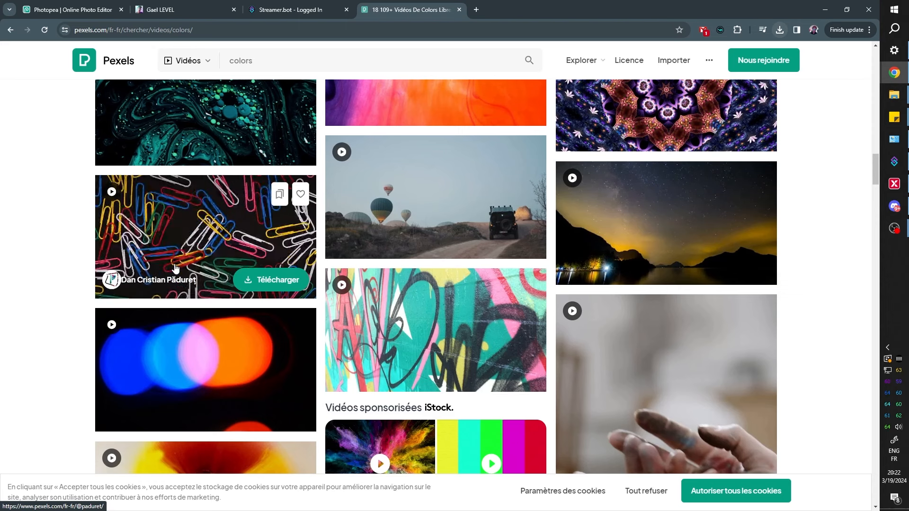
pyautogui.scroll(-4, 175, 267)
pyautogui.scroll(-4, 175, 303)
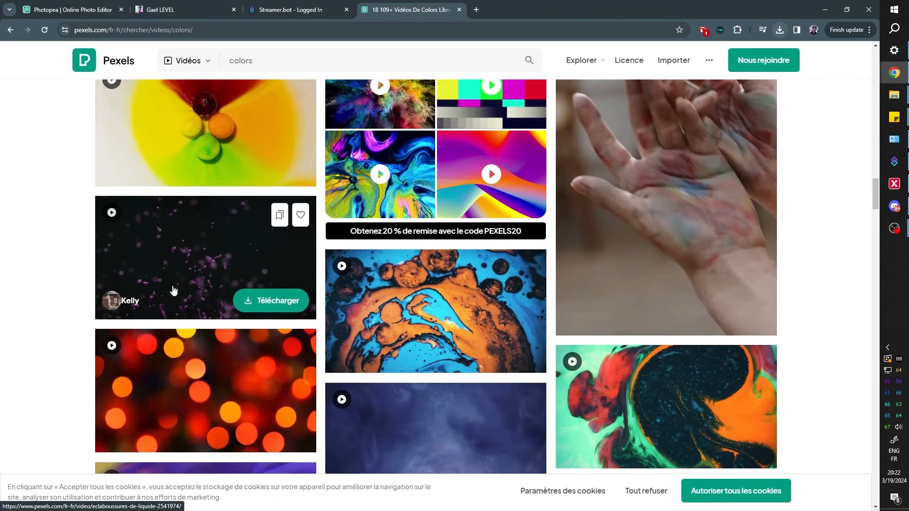
pyautogui.scroll(-7, 438, 230)
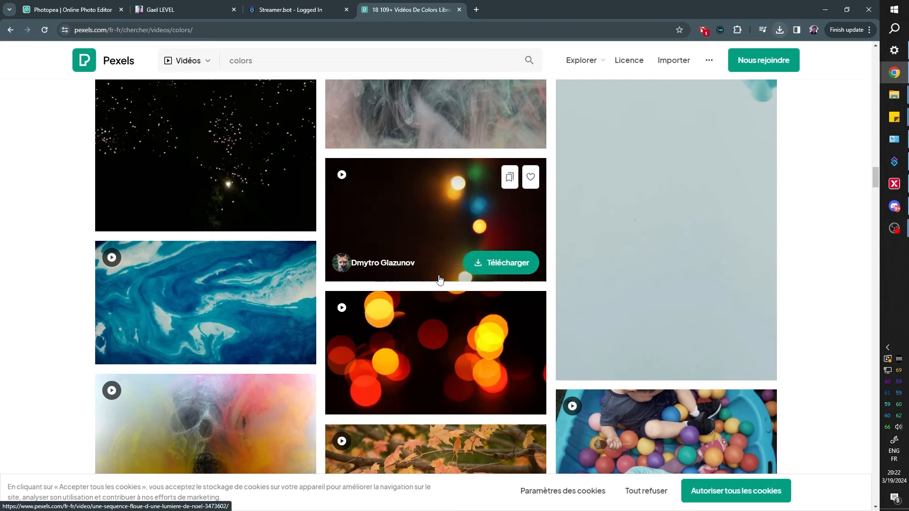
pyautogui.scroll(10, 432, 340)
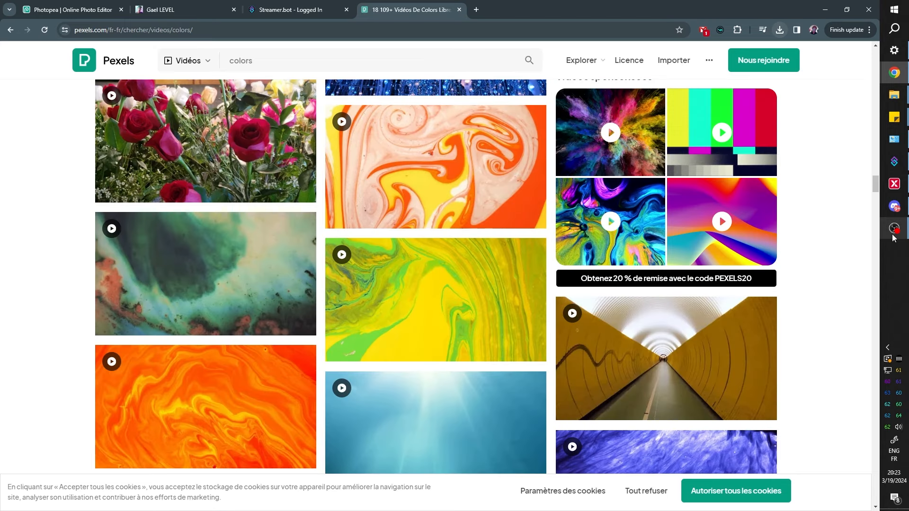
pyautogui.moveTo(894, 228)
pyautogui.click(821, 183)
pyautogui.doubleClick(174, 429)
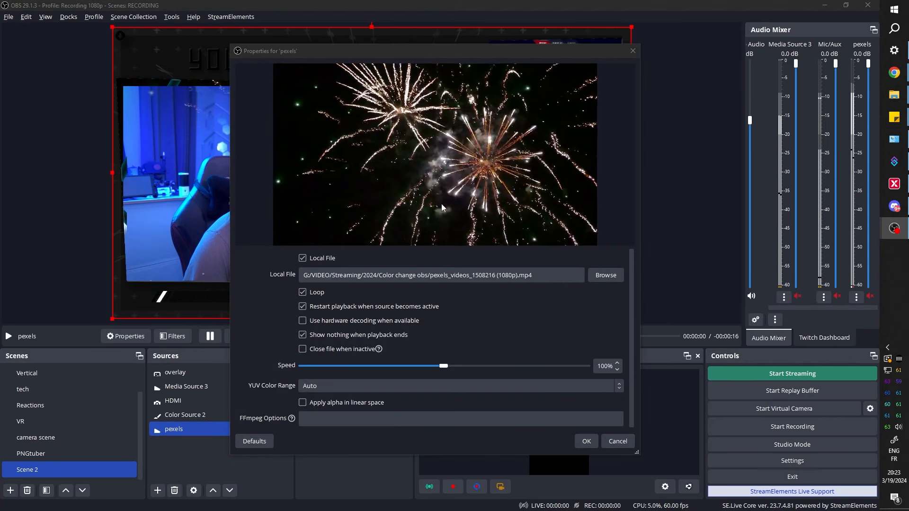
pyautogui.click(604, 274)
pyautogui.doubleClick(489, 141)
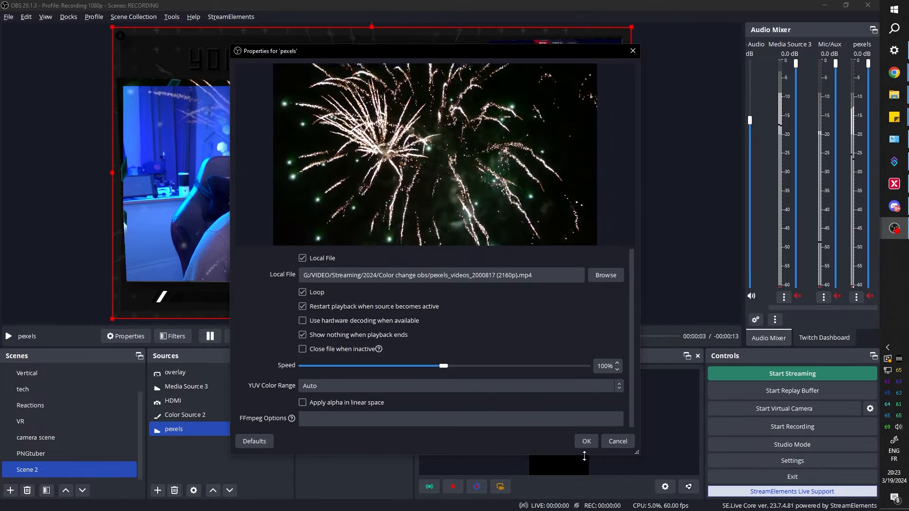
pyautogui.click(586, 441)
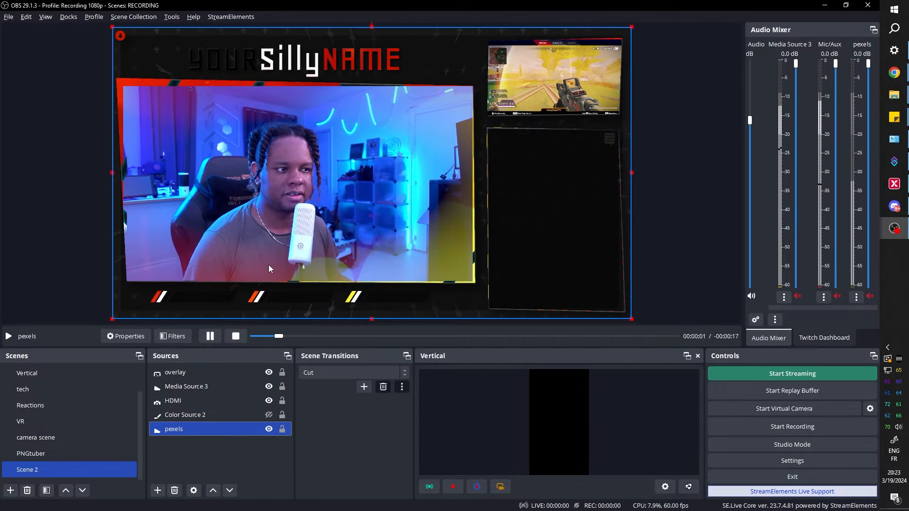
# Toggle the HDMI source's visibility and leave it hidden so the pexels video is fully exposed
pyautogui.keyDown('ctrl'); pyautogui.click(265, 402); pyautogui.keyUp('ctrl')
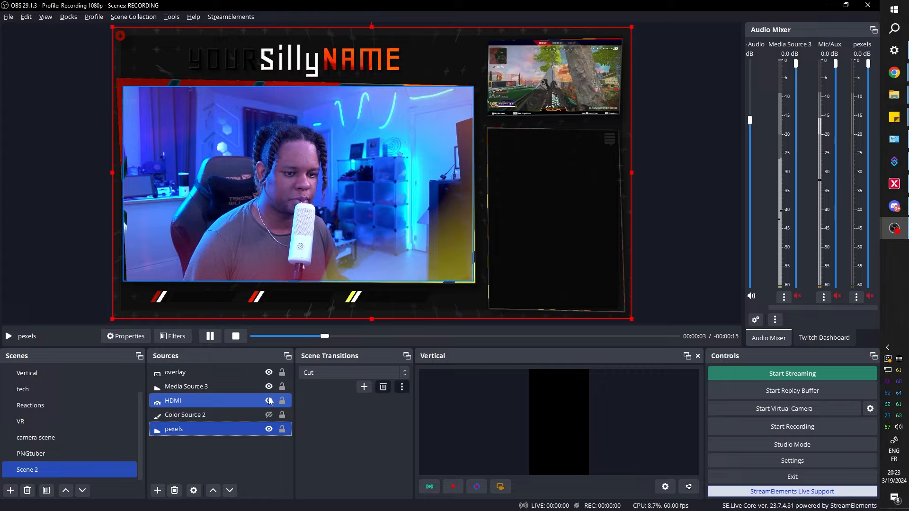
pyautogui.click(269, 401)
pyautogui.click(269, 402)
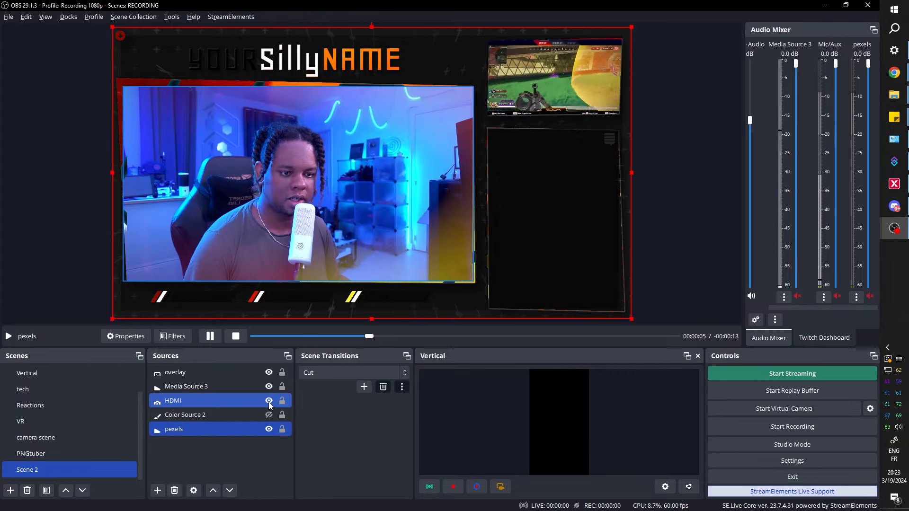
pyautogui.click(269, 402)
# Add a Color Correction filter to pexels with hue shift 72.68 and saturation 0.61, and make the HDMI source visible again
pyautogui.rightClick(211, 432)
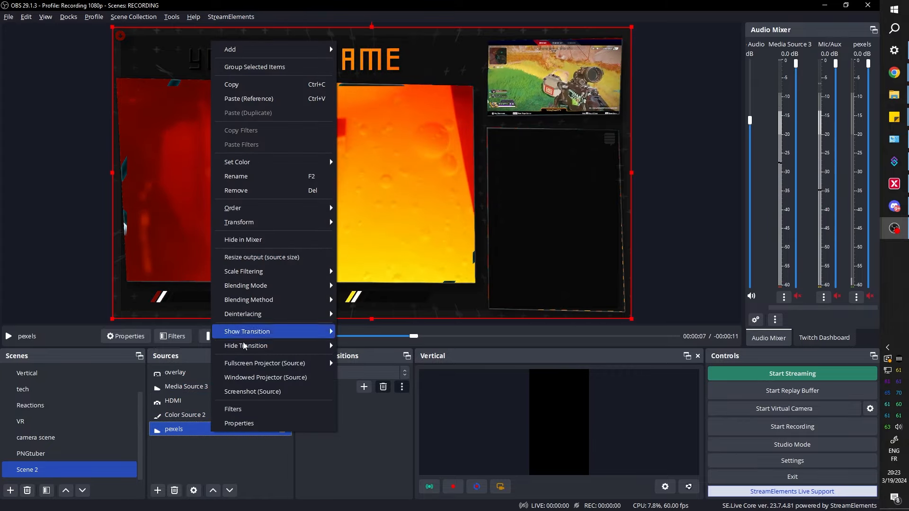
pyautogui.click(242, 410)
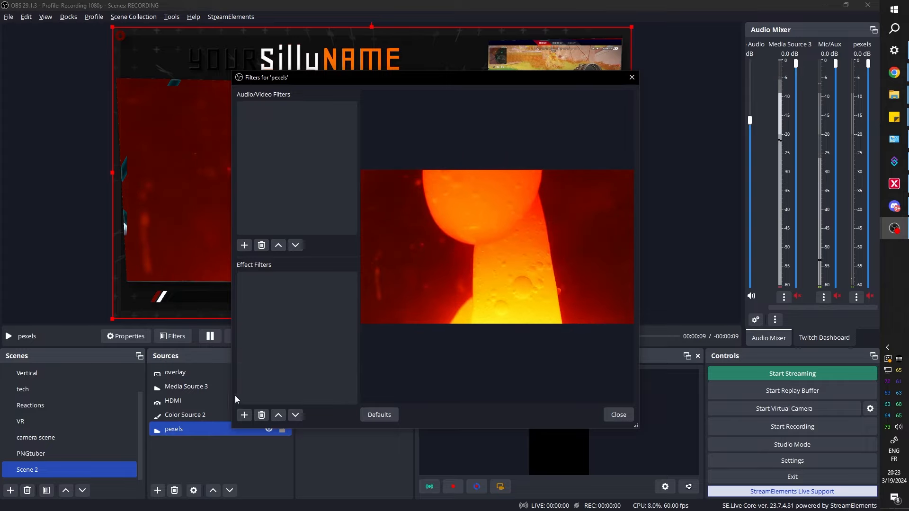
pyautogui.click(244, 415)
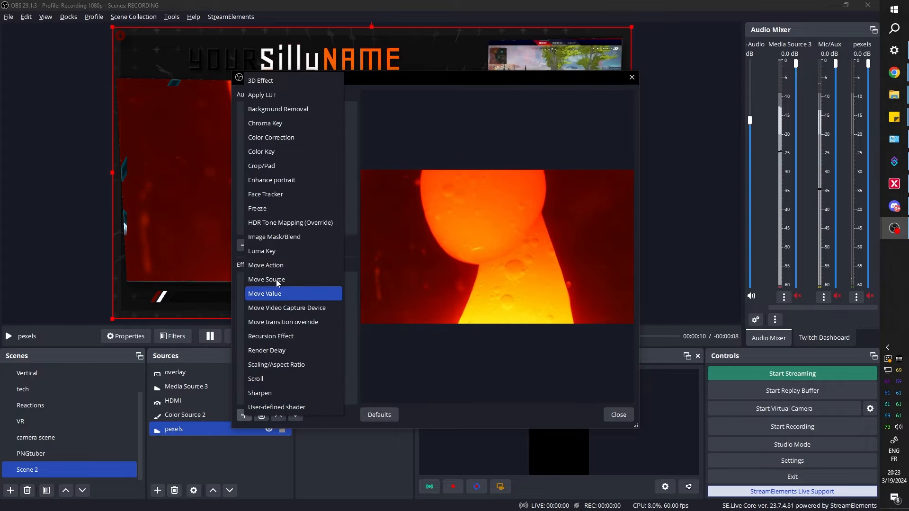
pyautogui.click(265, 137)
pyautogui.click(410, 265)
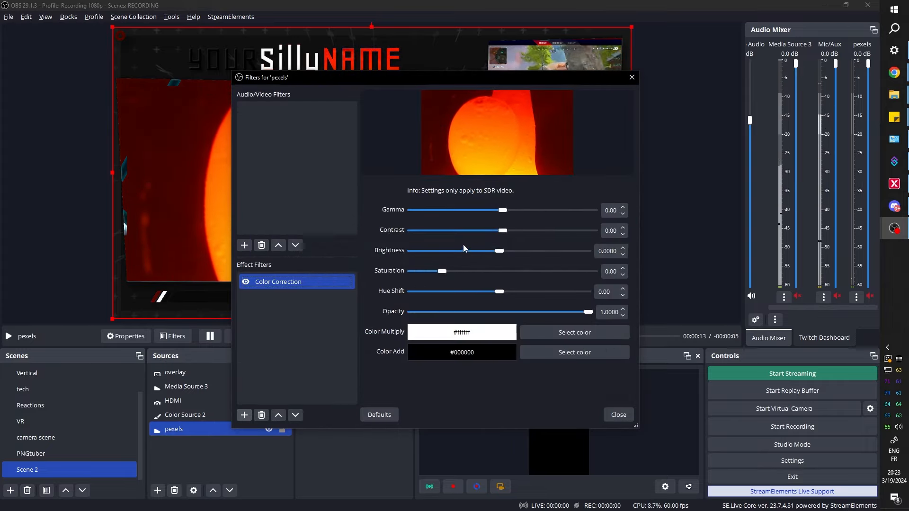
pyautogui.moveTo(497, 296); pyautogui.dragTo(515, 295)
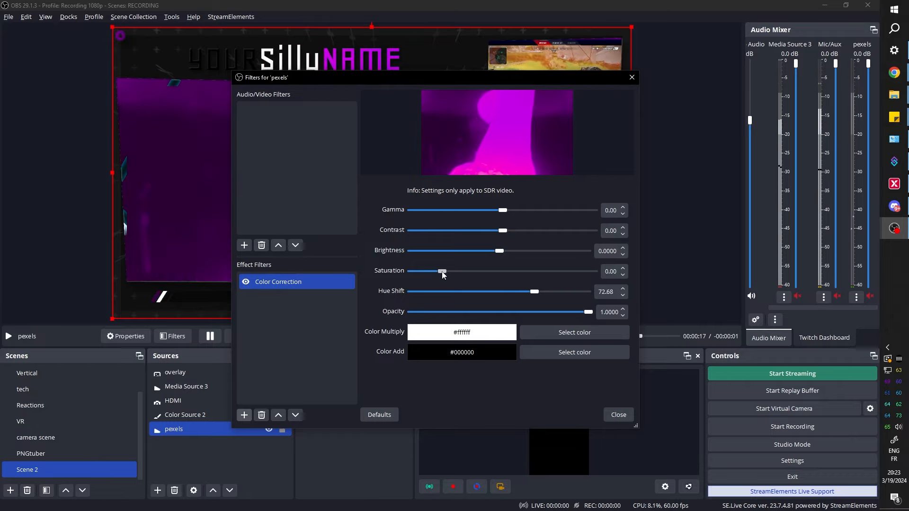
pyautogui.press('Escape')
pyautogui.click(269, 400)
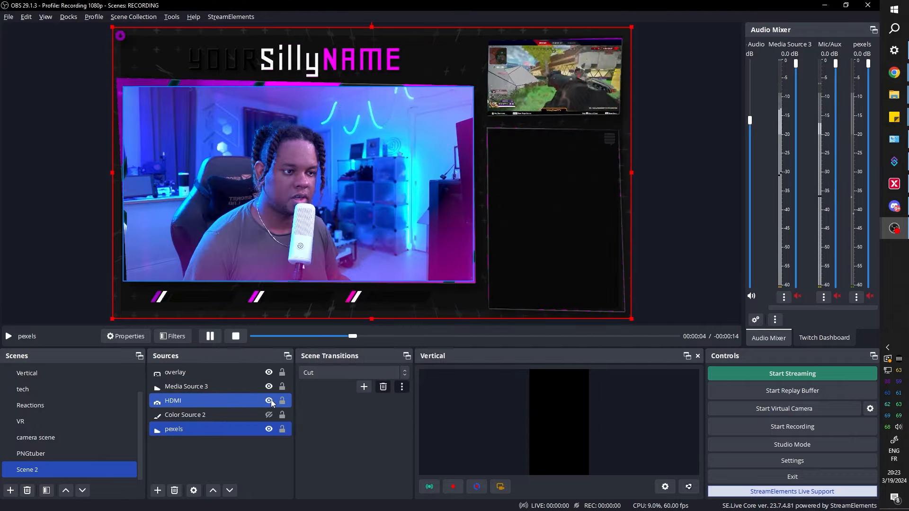
pyautogui.click(680, 182)
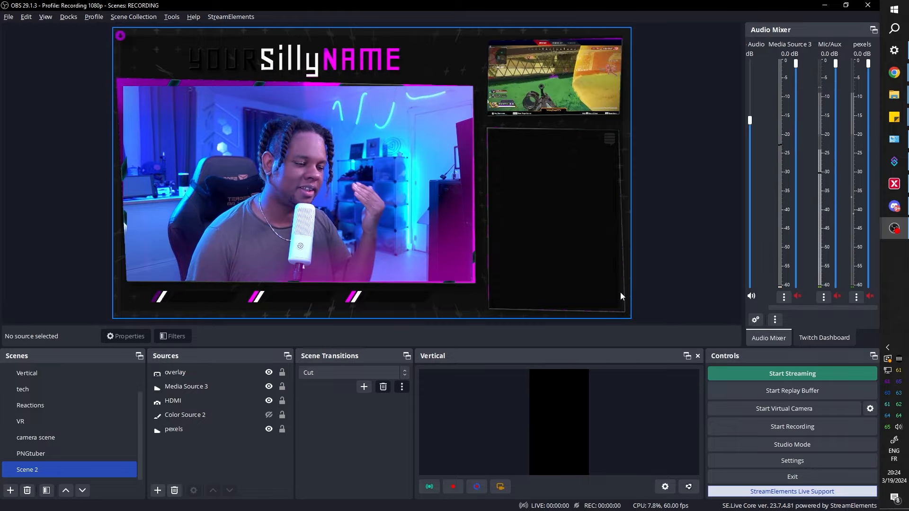
# Increase the playback speed of the pexels source above 100% in its properties
pyautogui.doubleClick(621, 296)
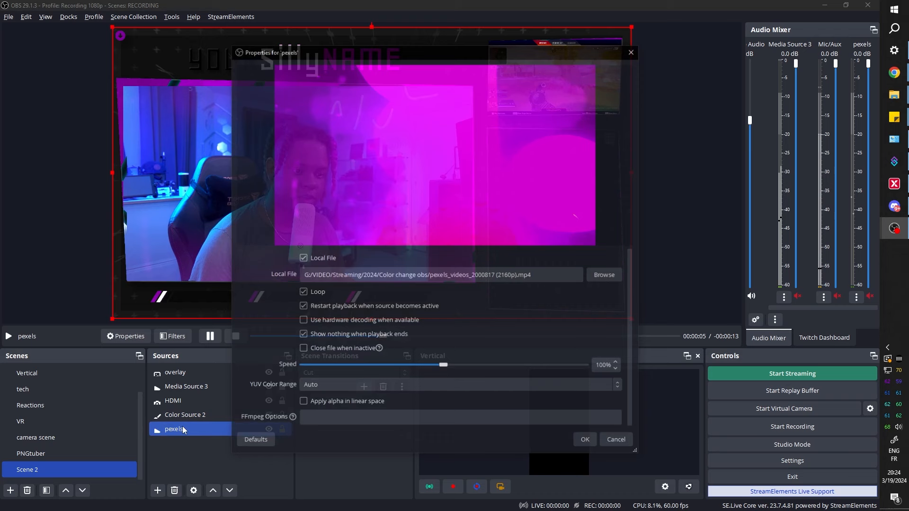
pyautogui.moveTo(443, 367); pyautogui.dragTo(560, 370)
pyautogui.click(586, 441)
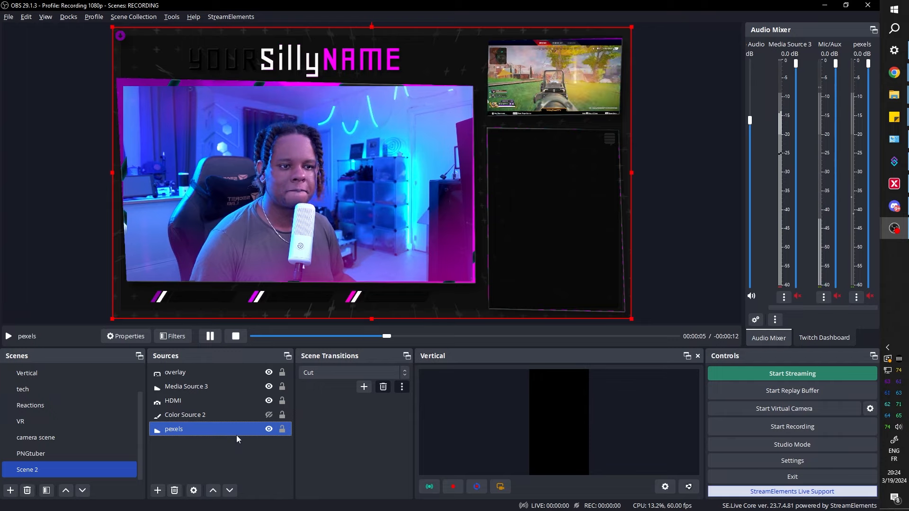
# Set the pexels Color Correction filter's contrast to 0.44 and gamma to -2.56, and close its filters
pyautogui.rightClick(178, 430)
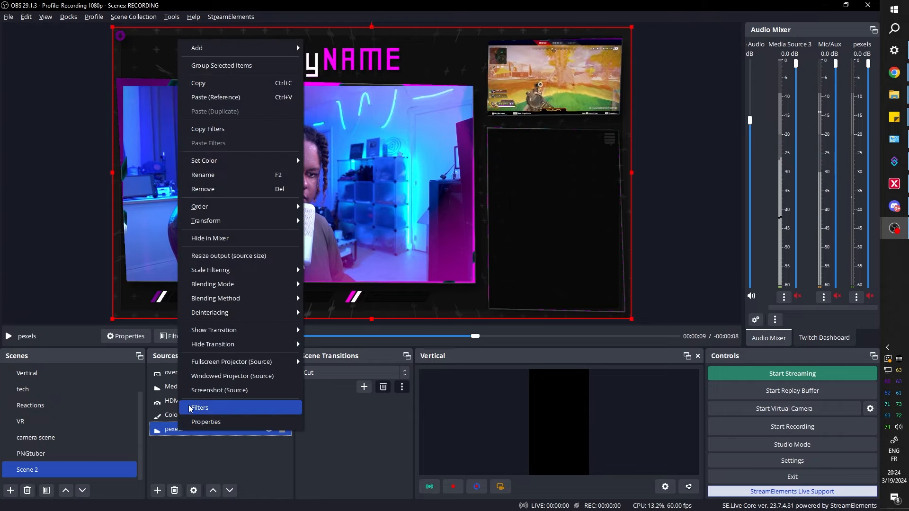
pyautogui.click(209, 408)
pyautogui.click(295, 284)
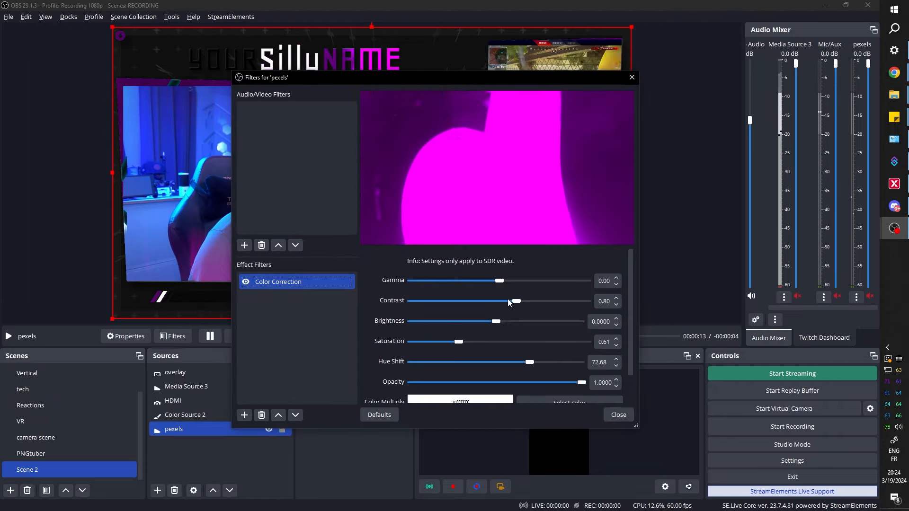
pyautogui.moveTo(514, 304); pyautogui.dragTo(428, 288)
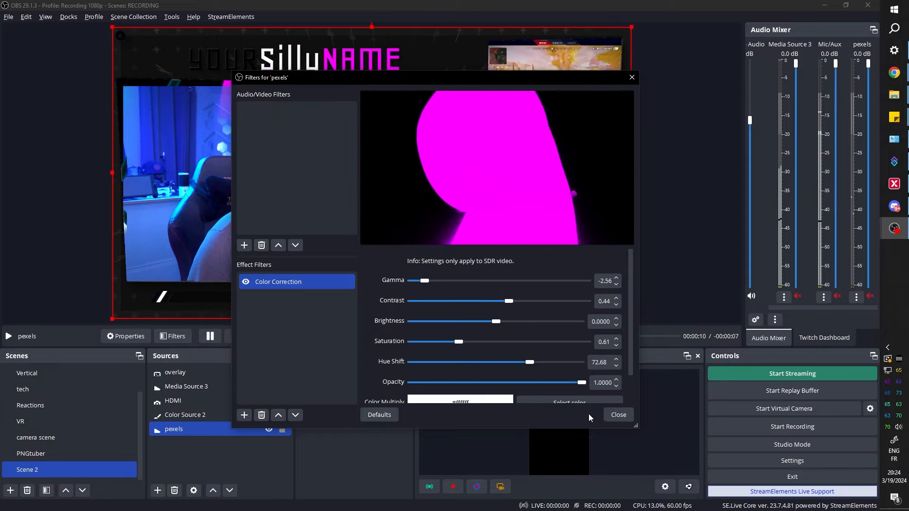
pyautogui.click(618, 415)
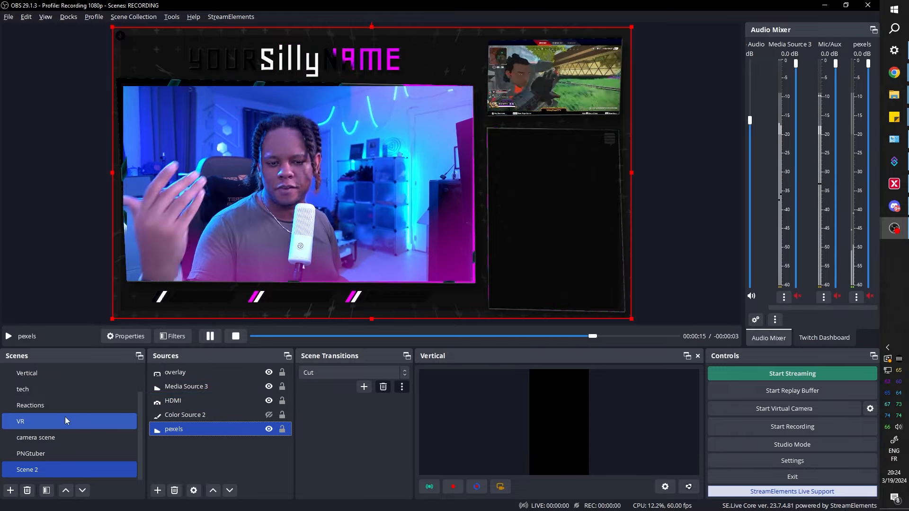
# Switch to the scene named Scene
pyautogui.scroll(2, 65, 416)
pyautogui.click(42, 378)
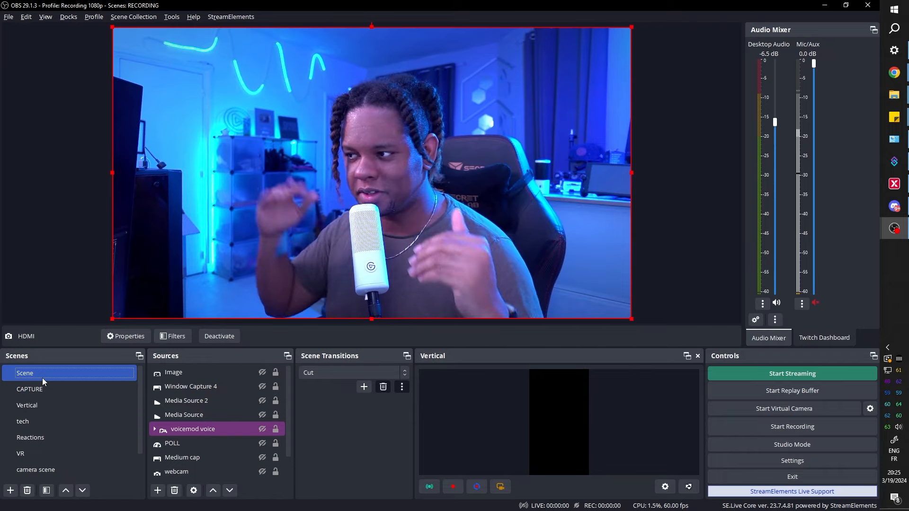
pyautogui.click(201, 415)
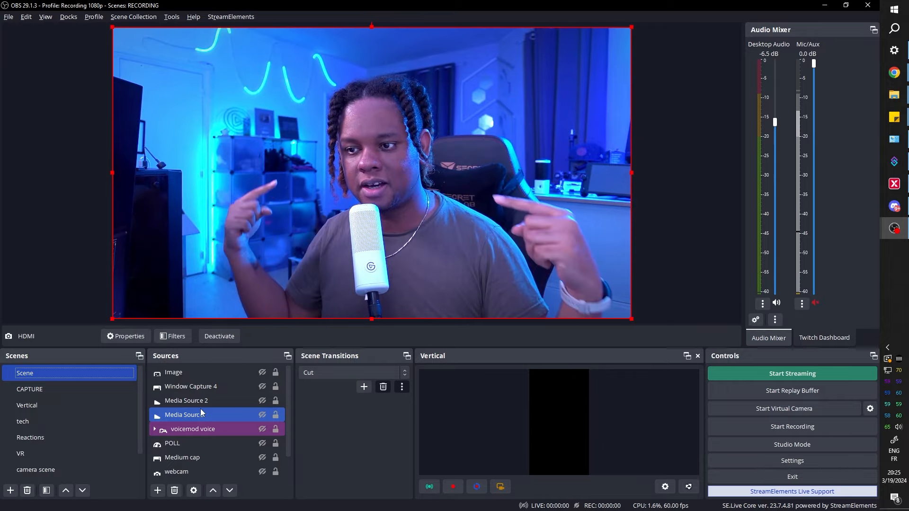
# Add the camera scene as a source in Scene and give it a Color Correction filter with hue shift 173.17
pyautogui.click(158, 490)
pyautogui.click(184, 373)
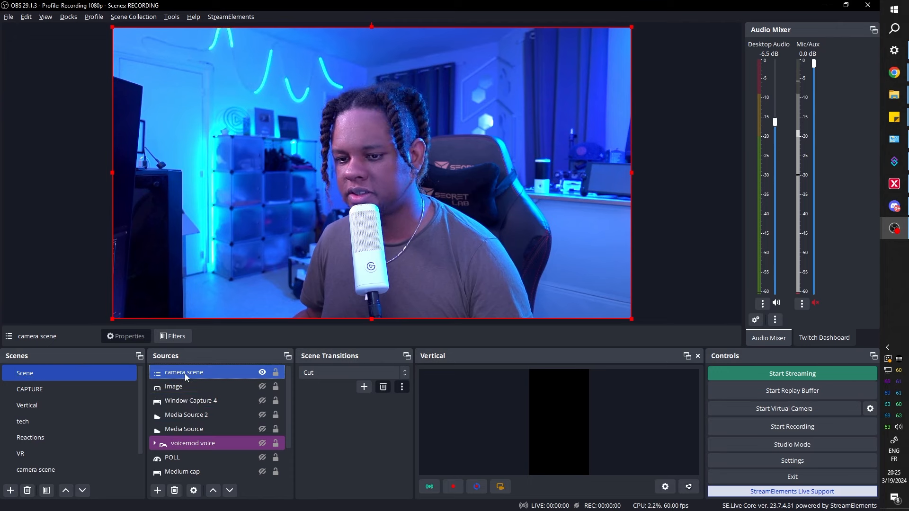
pyautogui.click(166, 337)
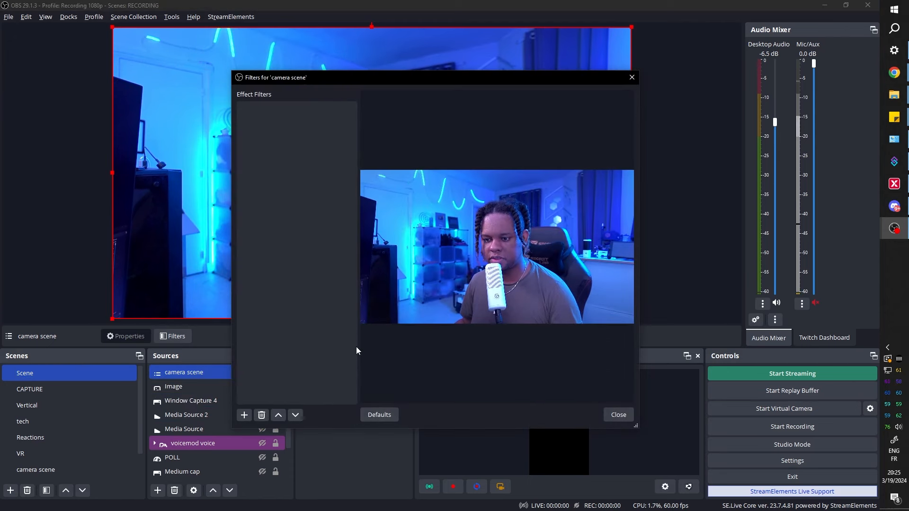
pyautogui.click(244, 418)
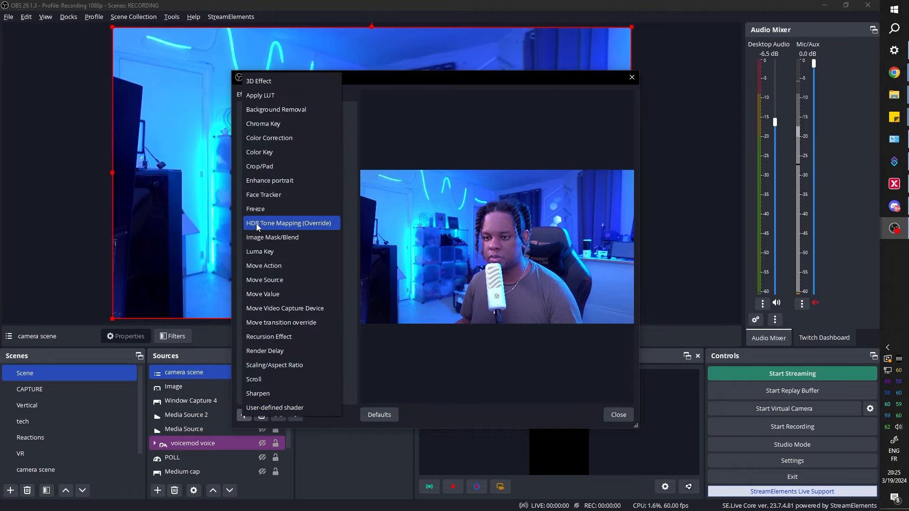
pyautogui.click(260, 138)
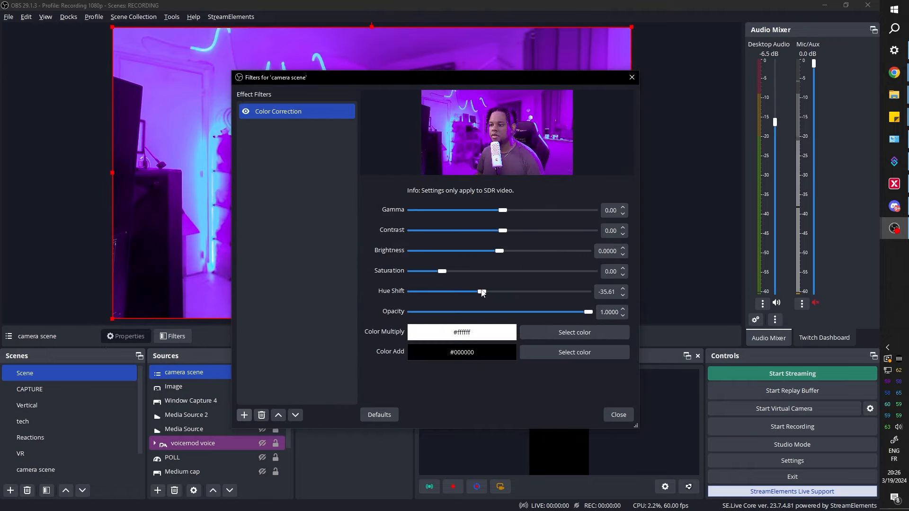
pyautogui.moveTo(482, 293); pyautogui.dragTo(583, 293)
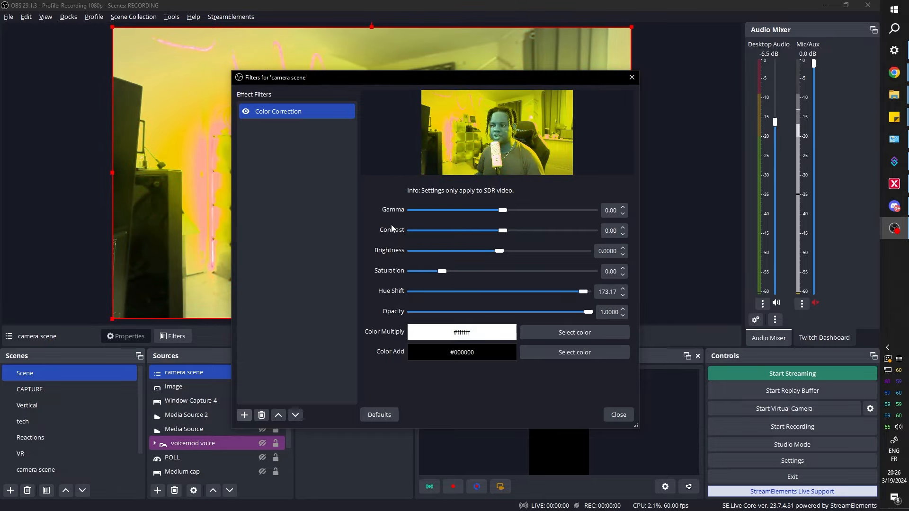
# Move the filters window aside from the preview and add an Image Mask/Blend filter to the camera scene
pyautogui.moveTo(337, 81); pyautogui.dragTo(464, 202)
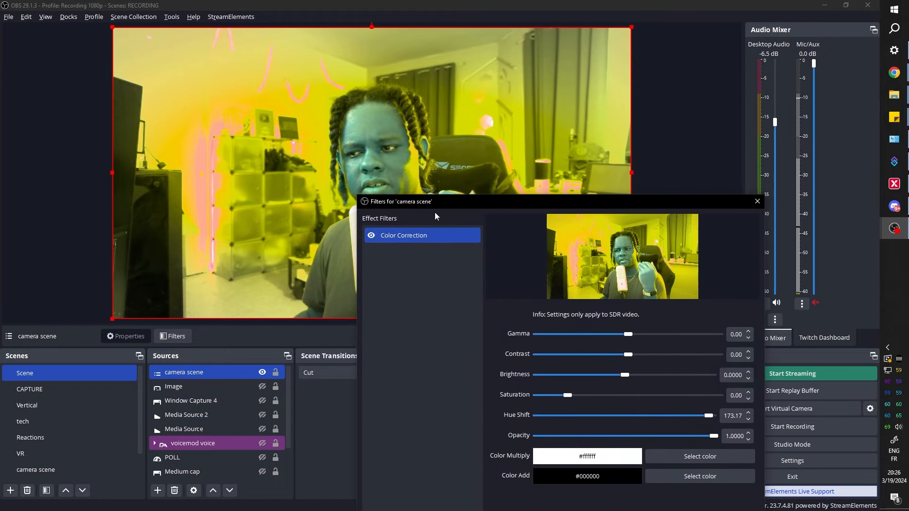
pyautogui.moveTo(435, 202); pyautogui.dragTo(475, 88)
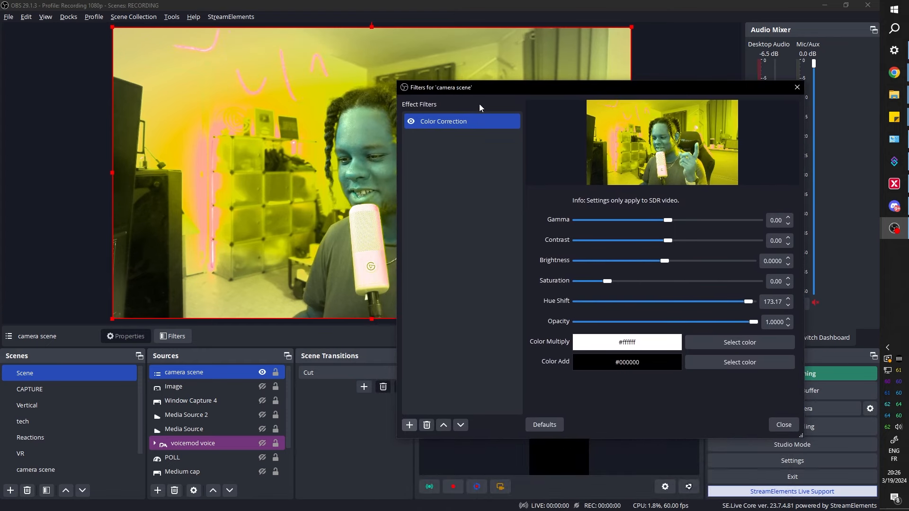
pyautogui.click(408, 426)
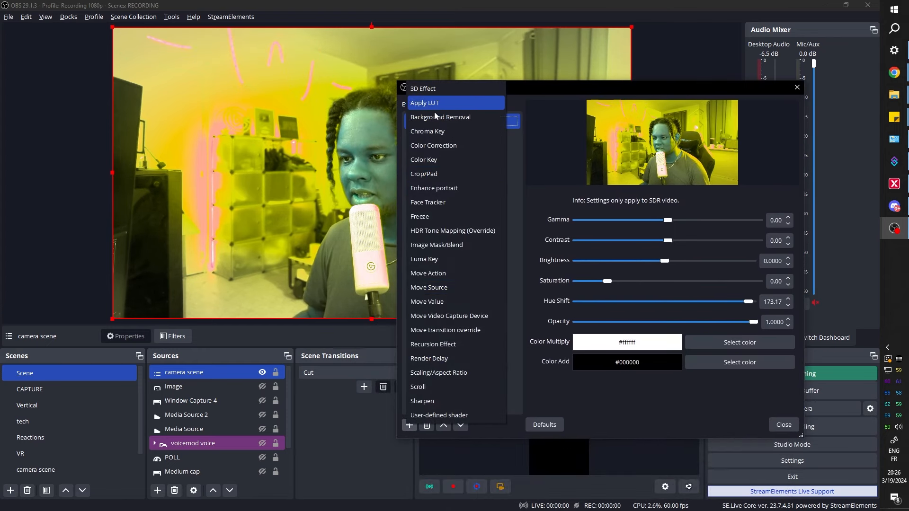
pyautogui.click(440, 246)
pyautogui.click(569, 277)
# Switch to Photopea, create a new 1920 × 1080 px project with a white background, and invert the background to black
pyautogui.moveTo(894, 73)
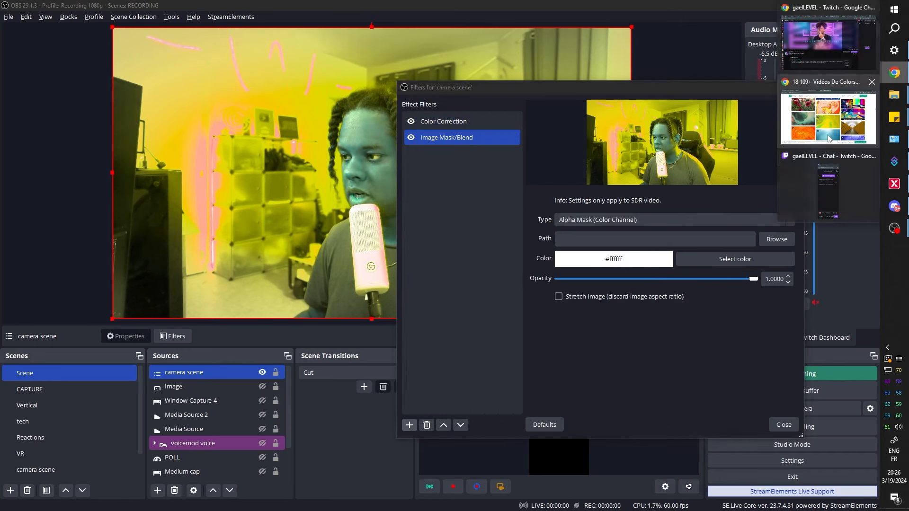
pyautogui.click(828, 138)
pyautogui.click(67, 11)
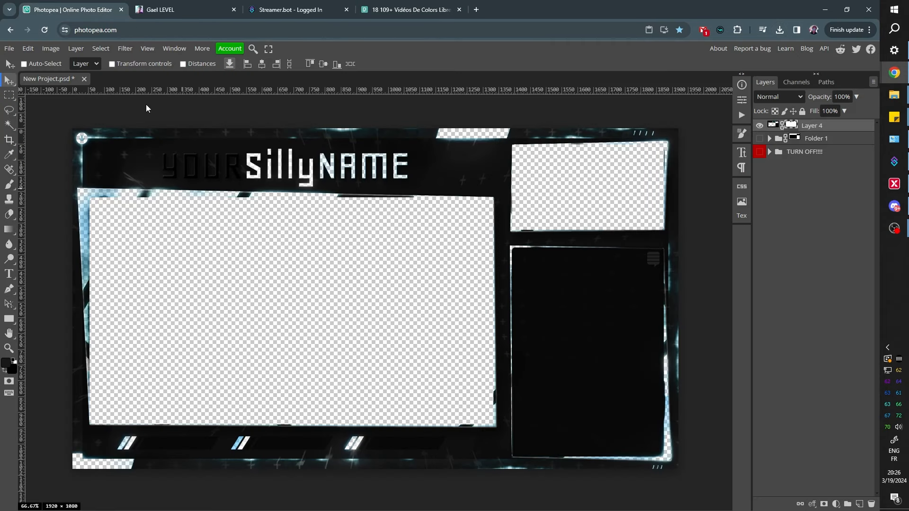
pyautogui.click(10, 50)
pyautogui.click(17, 62)
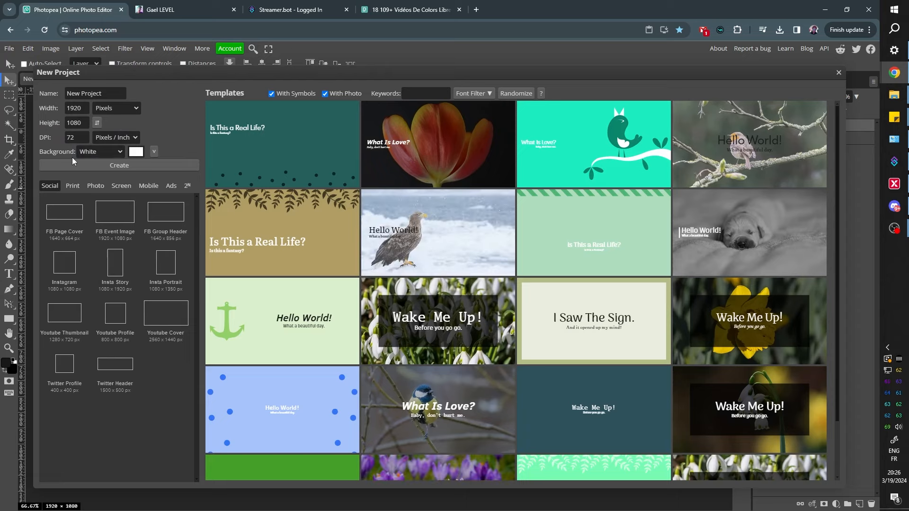
pyautogui.click(80, 165)
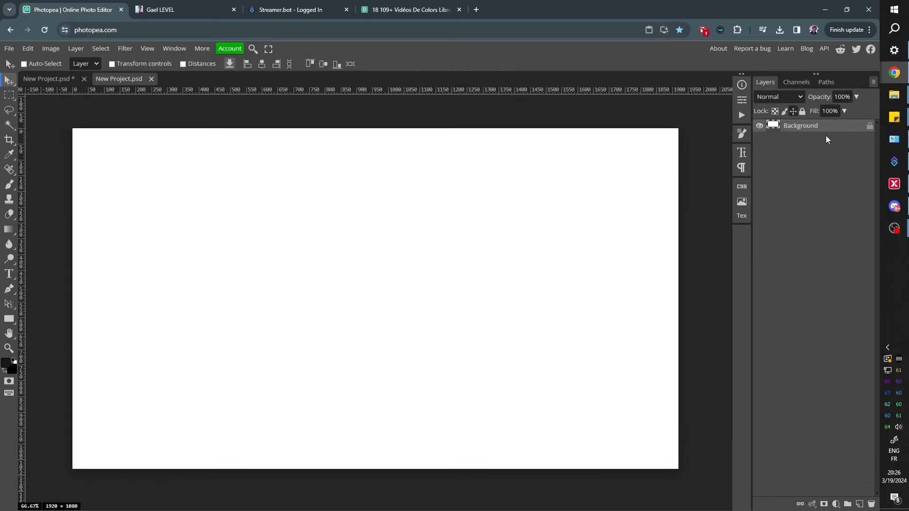
pyautogui.hotkey('ctrl', 'i')
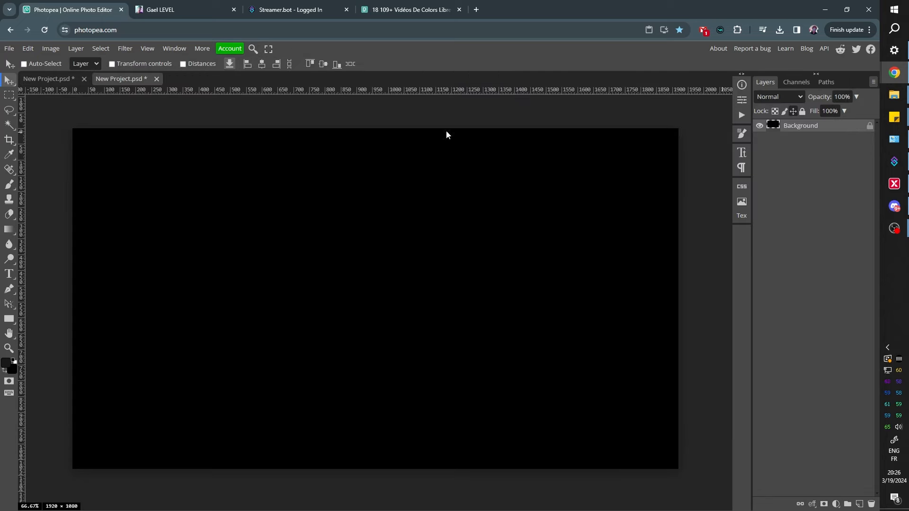
# Draw a circle about as tall as the canvas with the Ellipse tool and center it horizontally and vertically
pyautogui.press('u')
pyautogui.hotkey('shift', 'u')
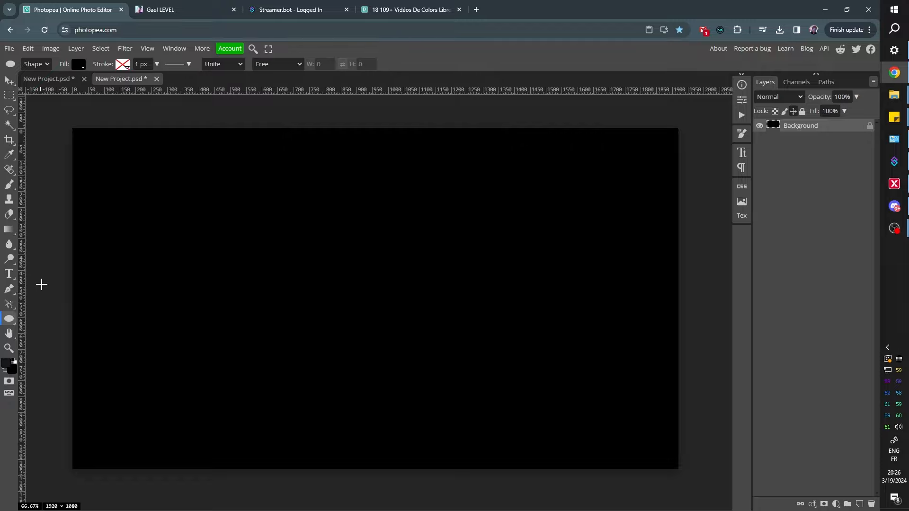
pyautogui.moveTo(186, 129); pyautogui.dragTo(576, 467)
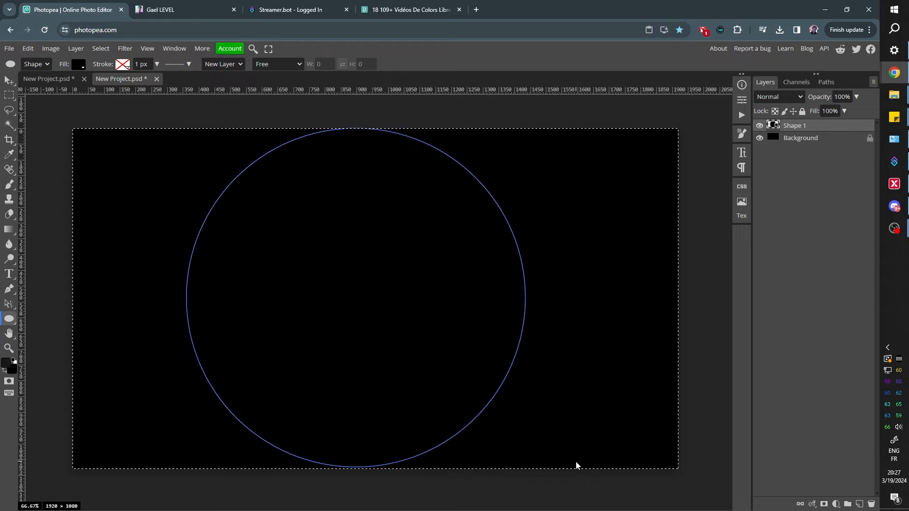
pyautogui.press('v')
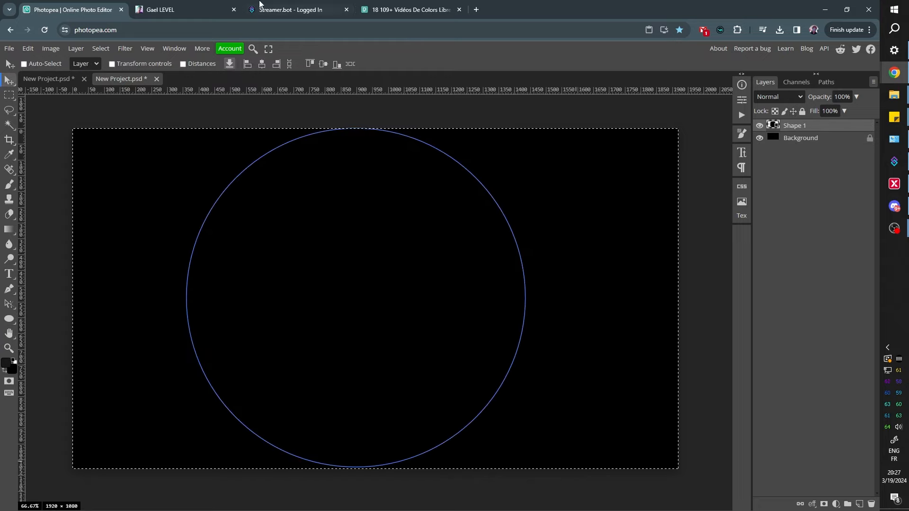
pyautogui.click(263, 65)
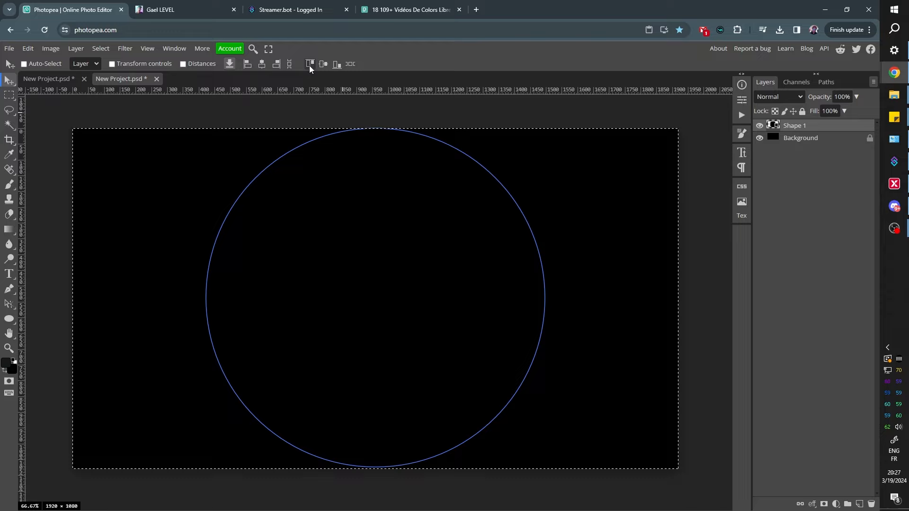
pyautogui.click(324, 64)
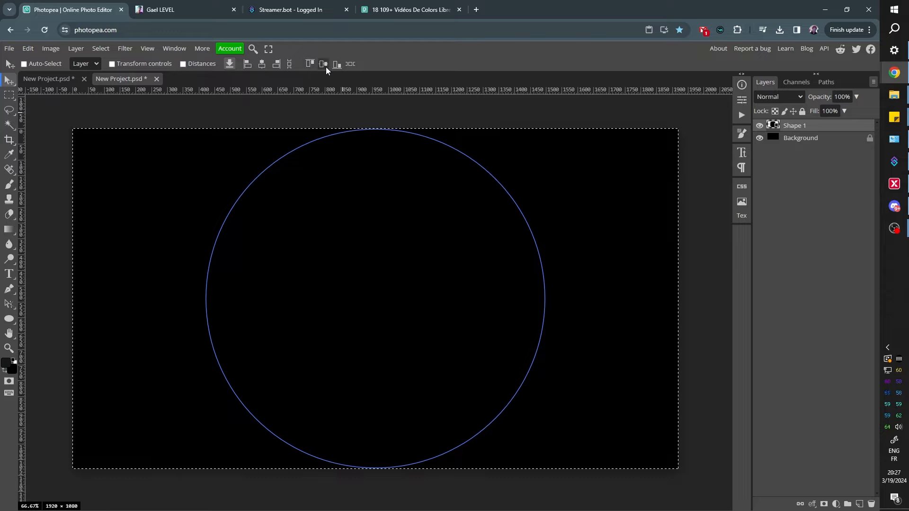
# Change the circle's fill color to white (#ffffff) and duplicate its shape layer
pyautogui.doubleClick(772, 126)
pyautogui.moveTo(97, 177); pyautogui.dragTo(52, 118)
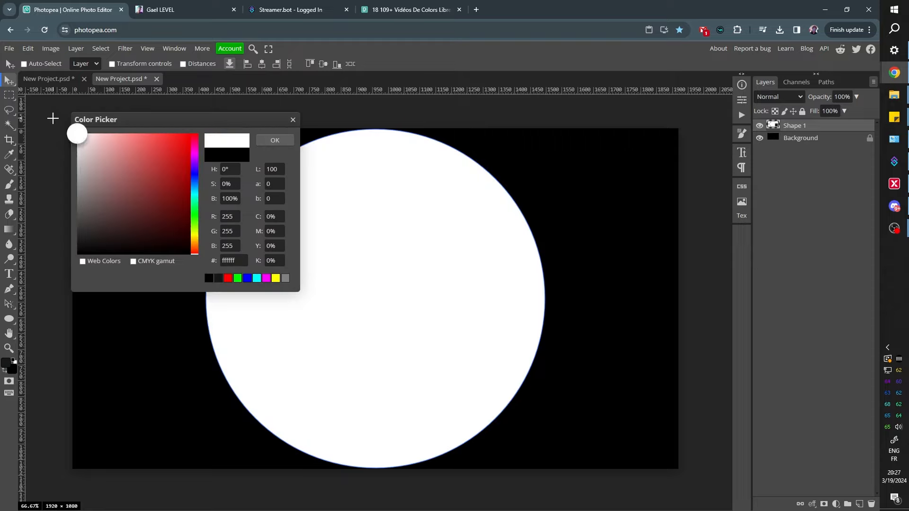
pyautogui.click(275, 140)
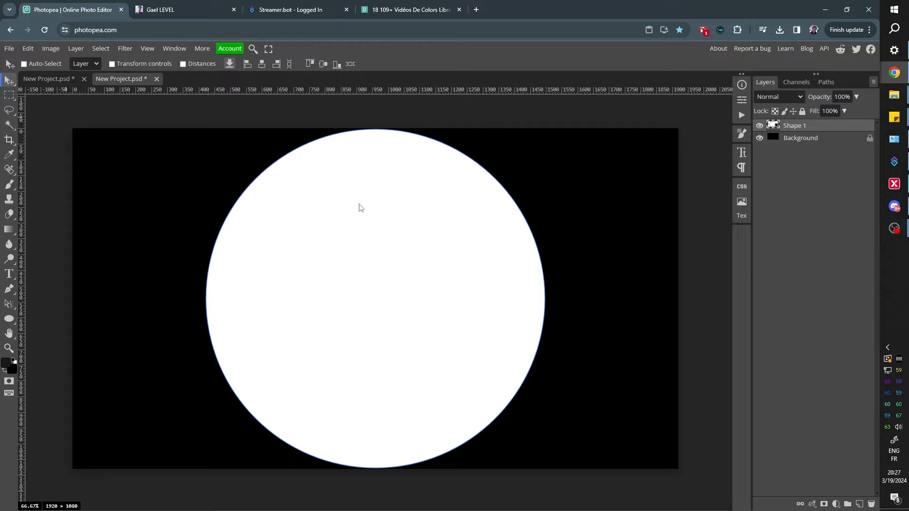
pyautogui.hotkey('ctrl', 'j')
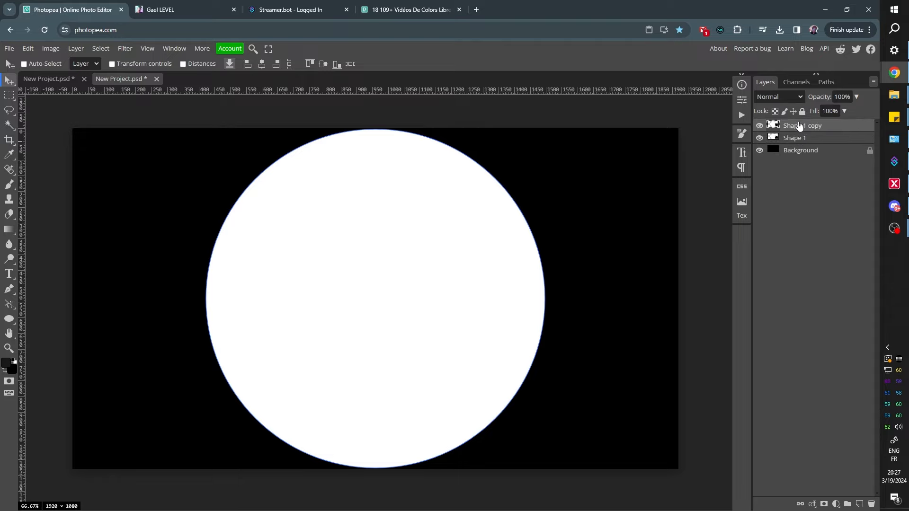